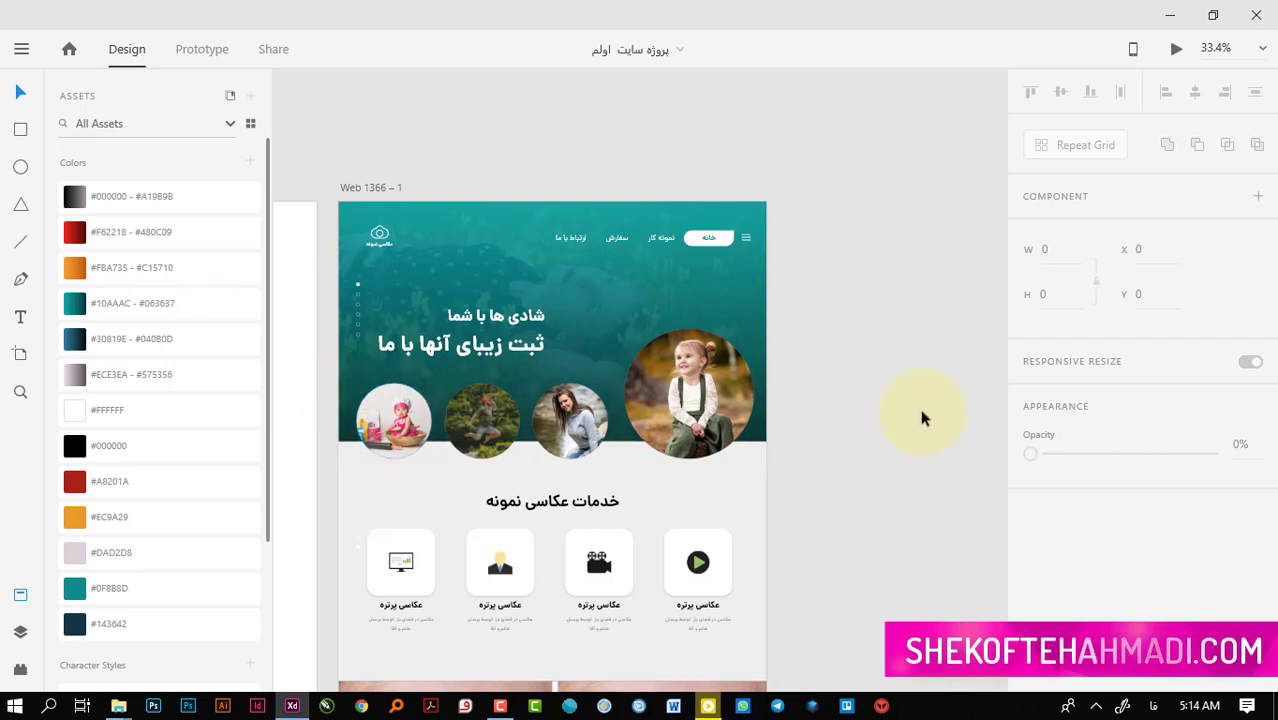
Preview the website prototype, look through the page from header to contact form, and return to the Design workspace
{"action": "scroll", "coordinate": [509, 349], "scroll_direction": "down", "scroll_amount": 1}
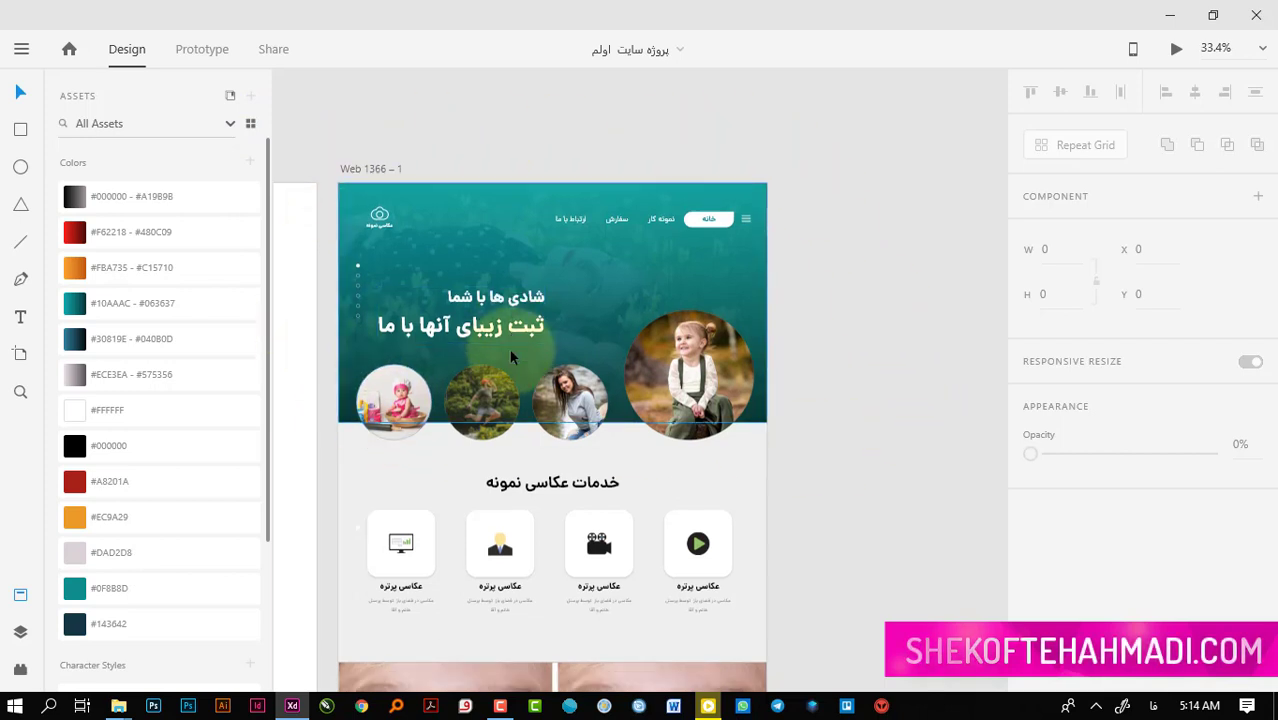
{"action": "left_click", "coordinate": [509, 240]}
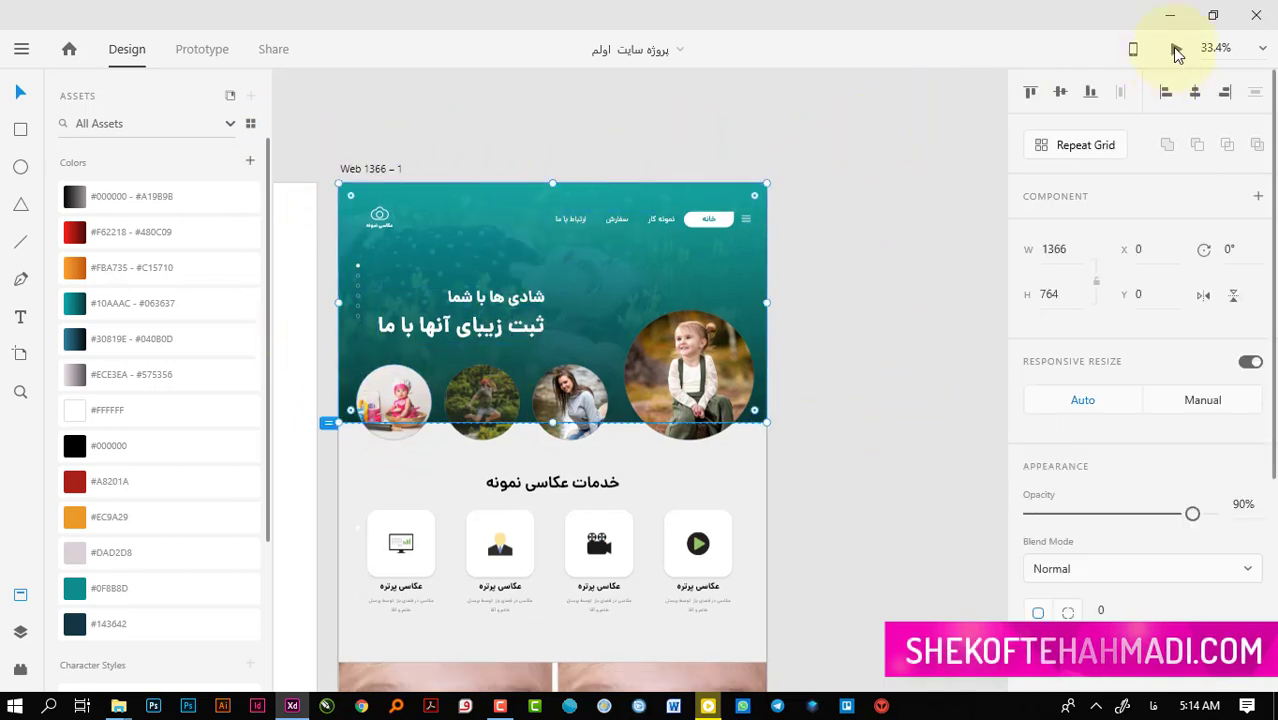
{"action": "left_click", "coordinate": [203, 49]}
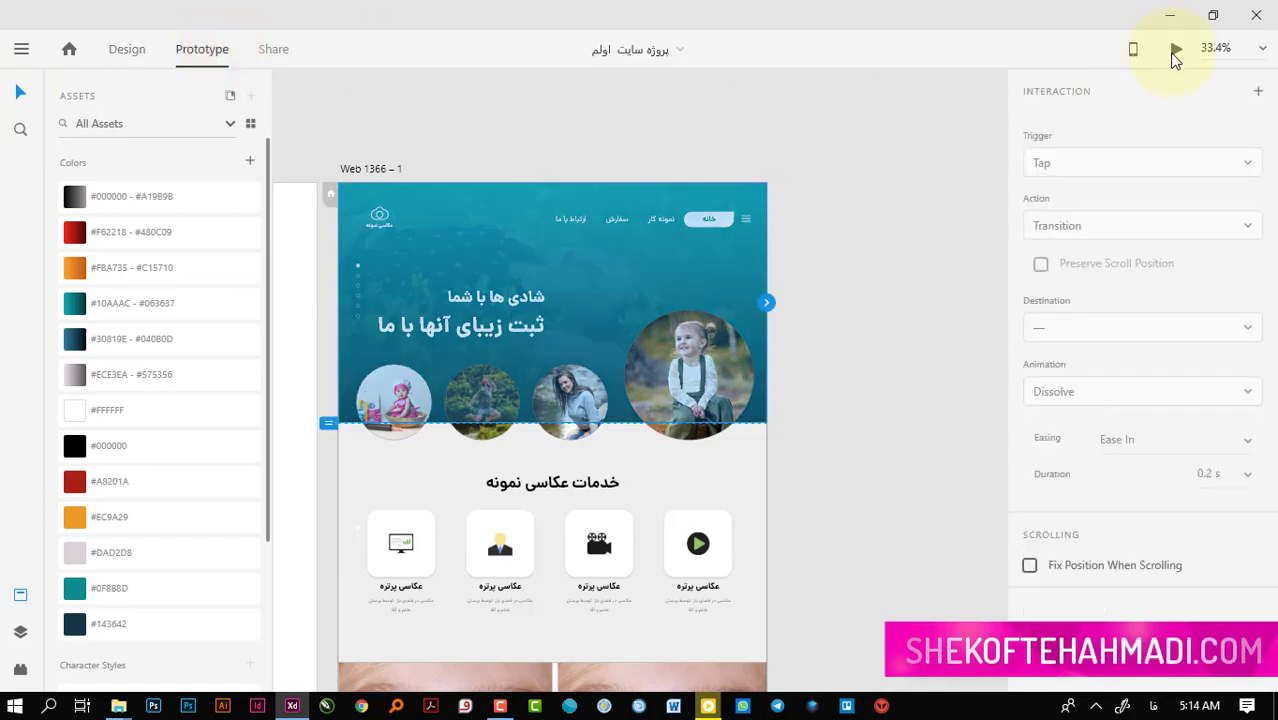
{"action": "left_click", "coordinate": [1176, 50]}
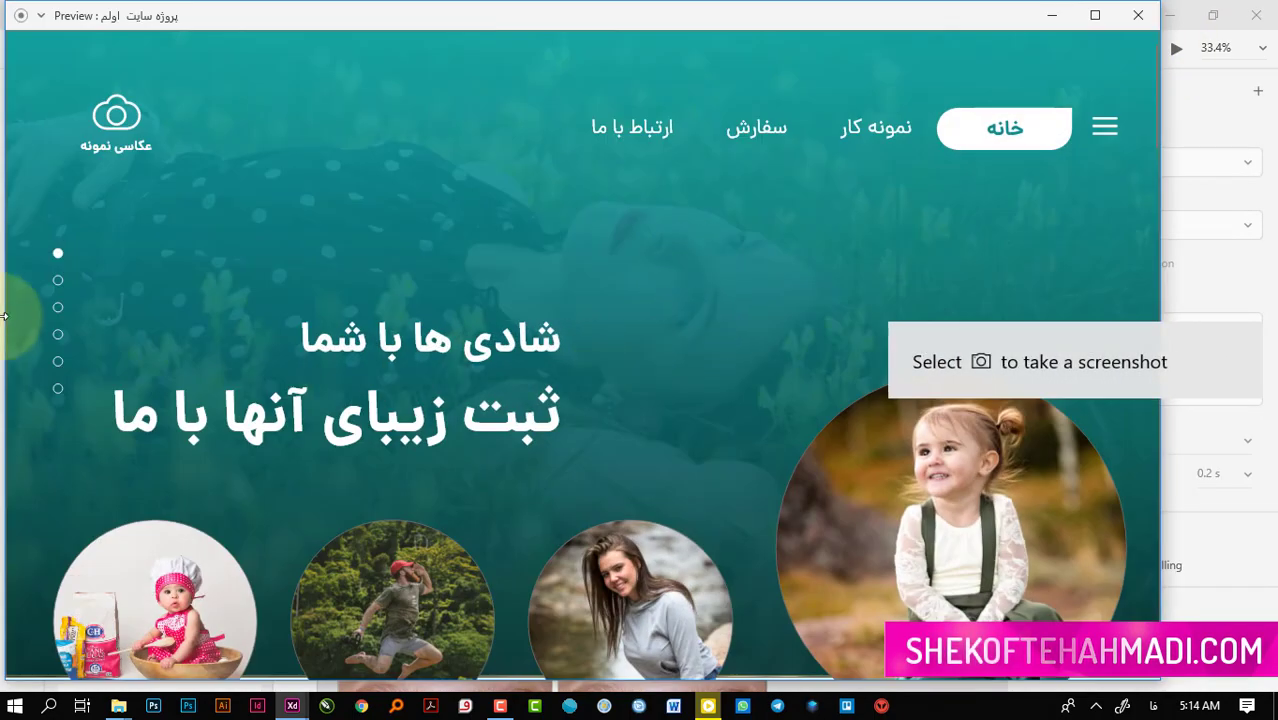
{"action": "scroll", "coordinate": [288, 445], "scroll_direction": "down", "scroll_amount": 5}
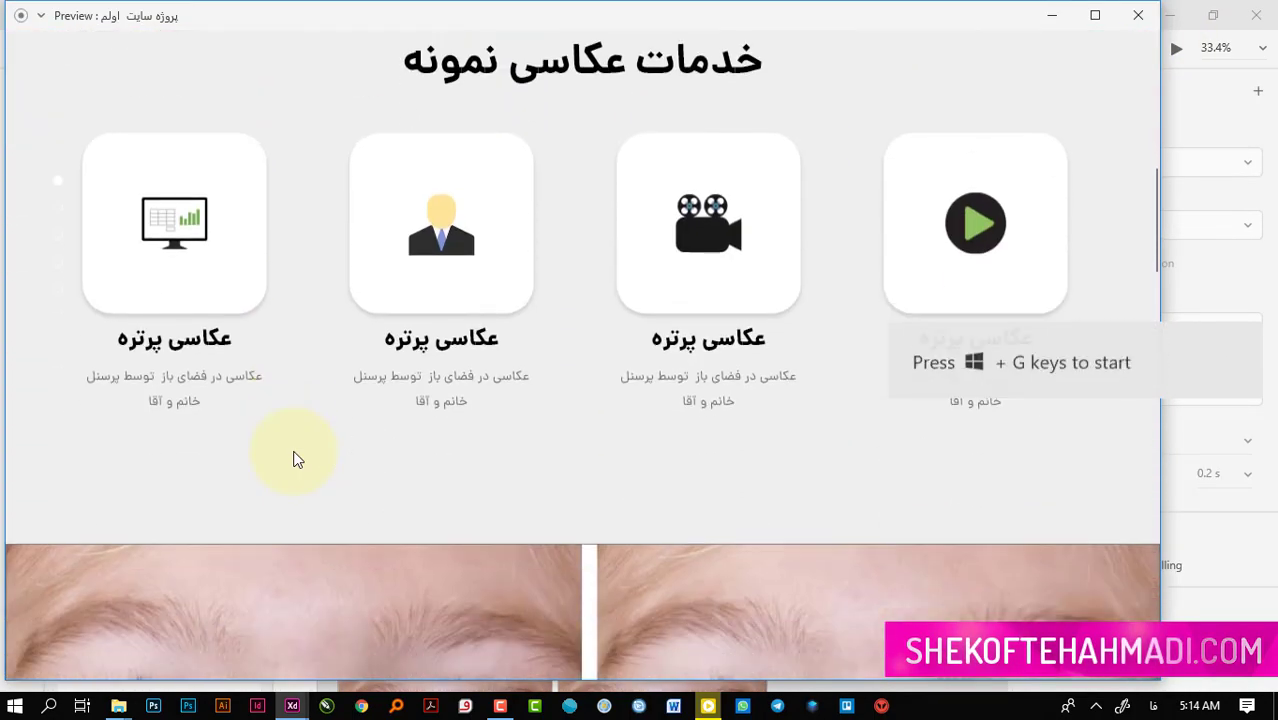
{"action": "scroll", "coordinate": [295, 460], "scroll_direction": "down", "scroll_amount": 10}
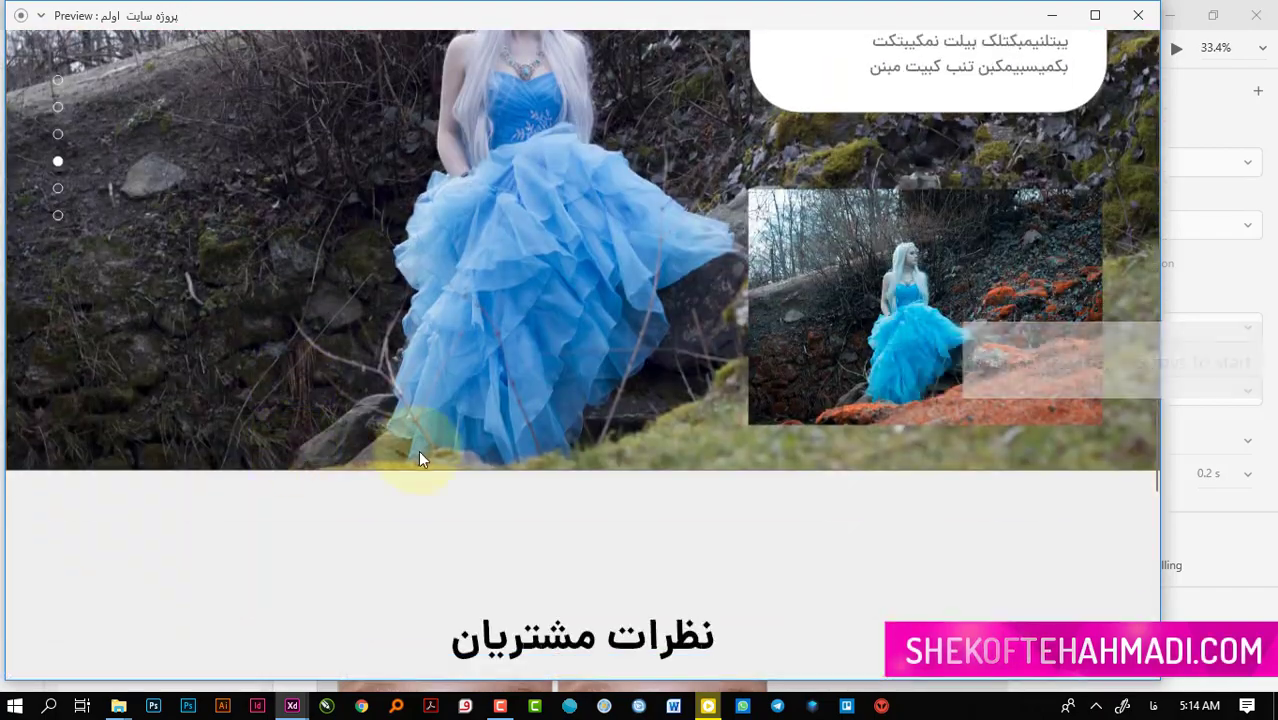
{"action": "scroll", "coordinate": [420, 458], "scroll_direction": "down", "scroll_amount": 10}
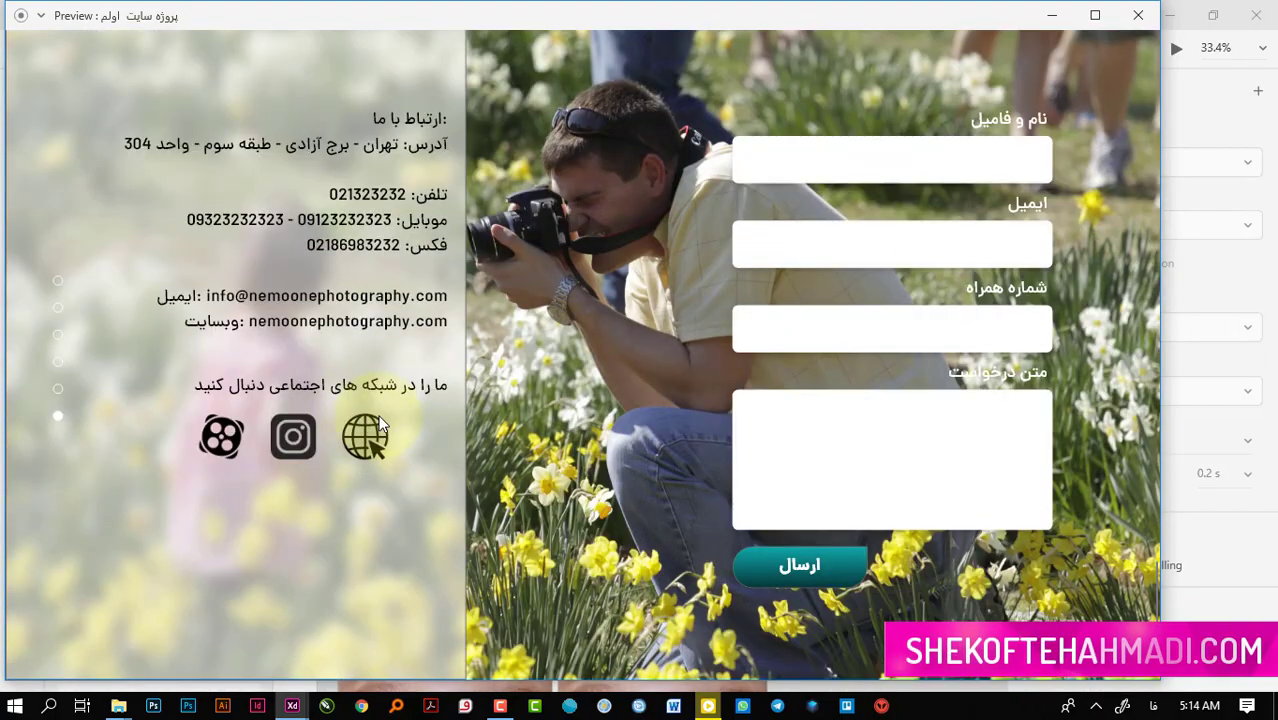
{"action": "scroll", "coordinate": [742, 294], "scroll_direction": "up", "scroll_amount": 15}
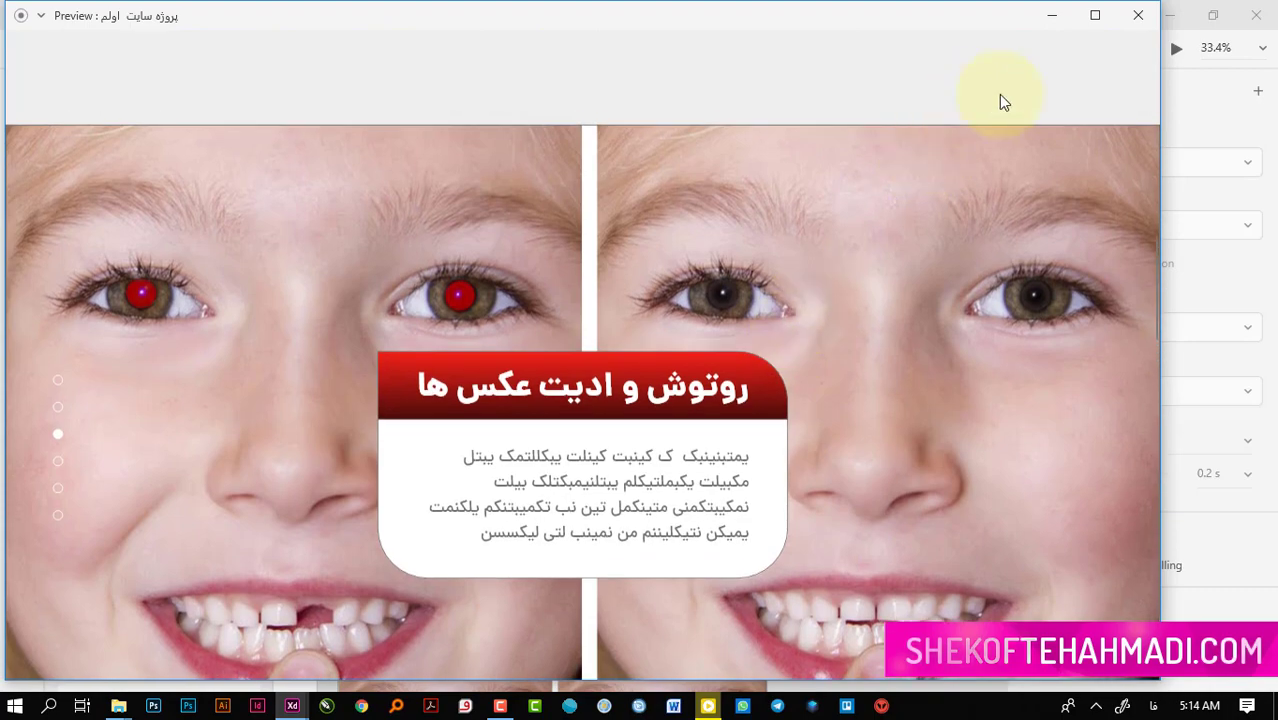
{"action": "left_click", "coordinate": [1138, 15]}
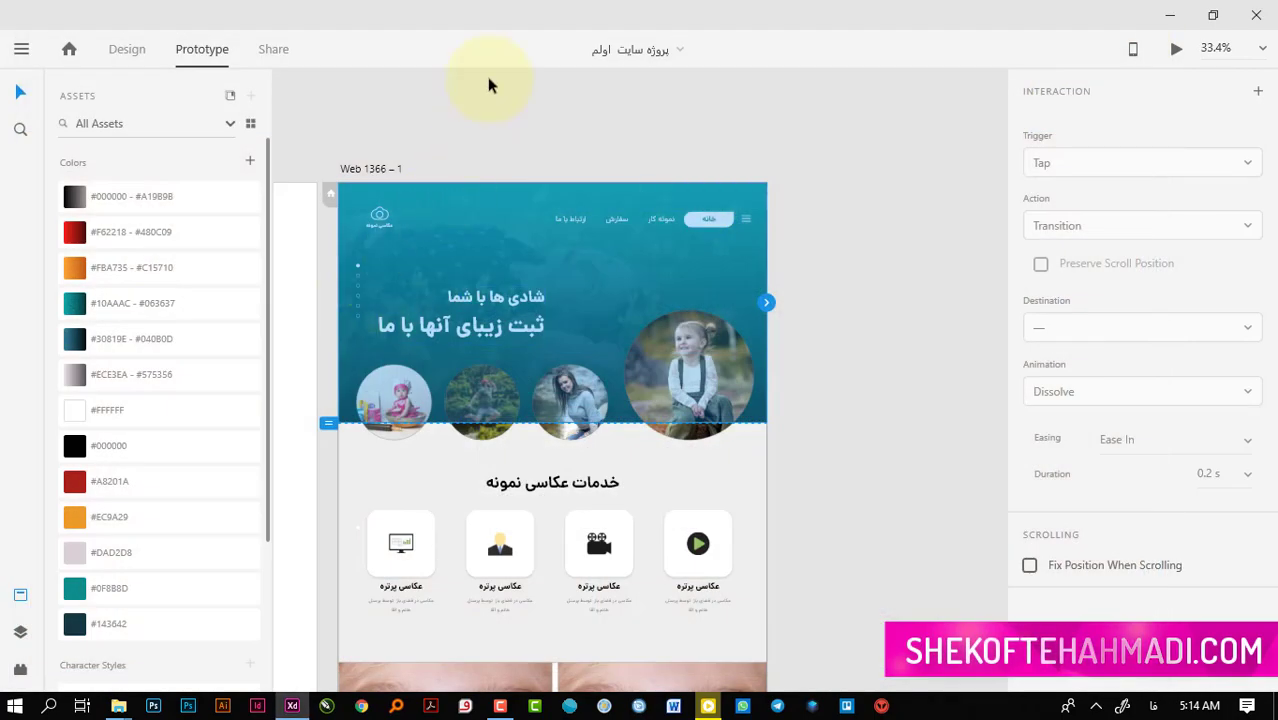
{"action": "left_click", "coordinate": [128, 50]}
{"action": "left_click", "coordinate": [673, 277]}
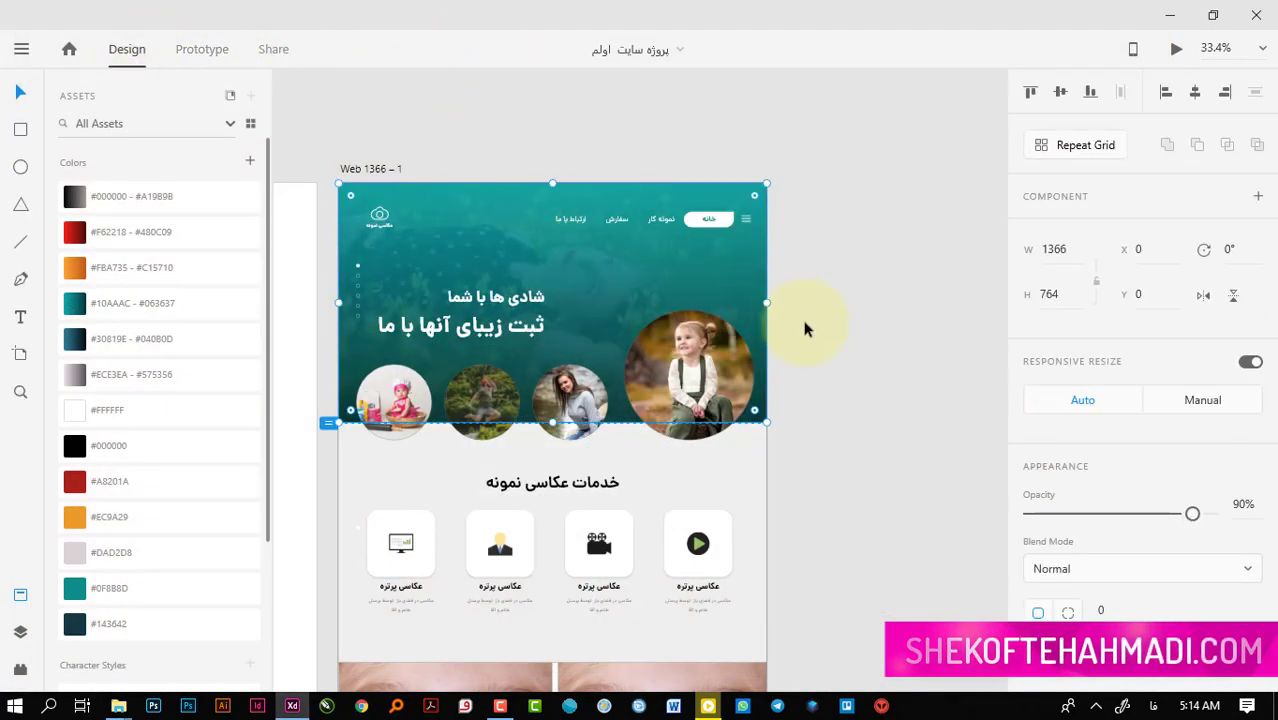
{"action": "left_click", "coordinate": [772, 316]}
{"action": "left_click", "coordinate": [746, 315]}
{"action": "left_click", "coordinate": [825, 287]}
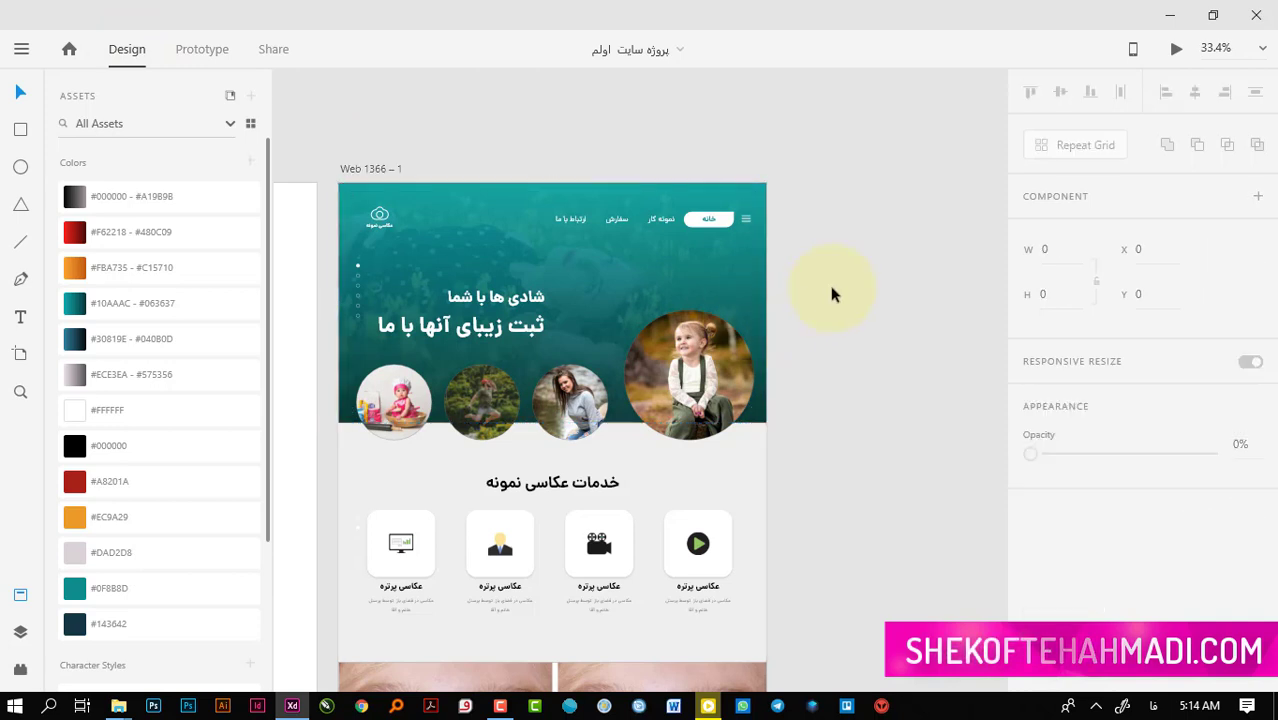
Add a new Web 1280 artboard from the presets beside the finished page design
{"action": "scroll", "coordinate": [809, 290], "scroll_direction": "down", "scroll_amount": 4}
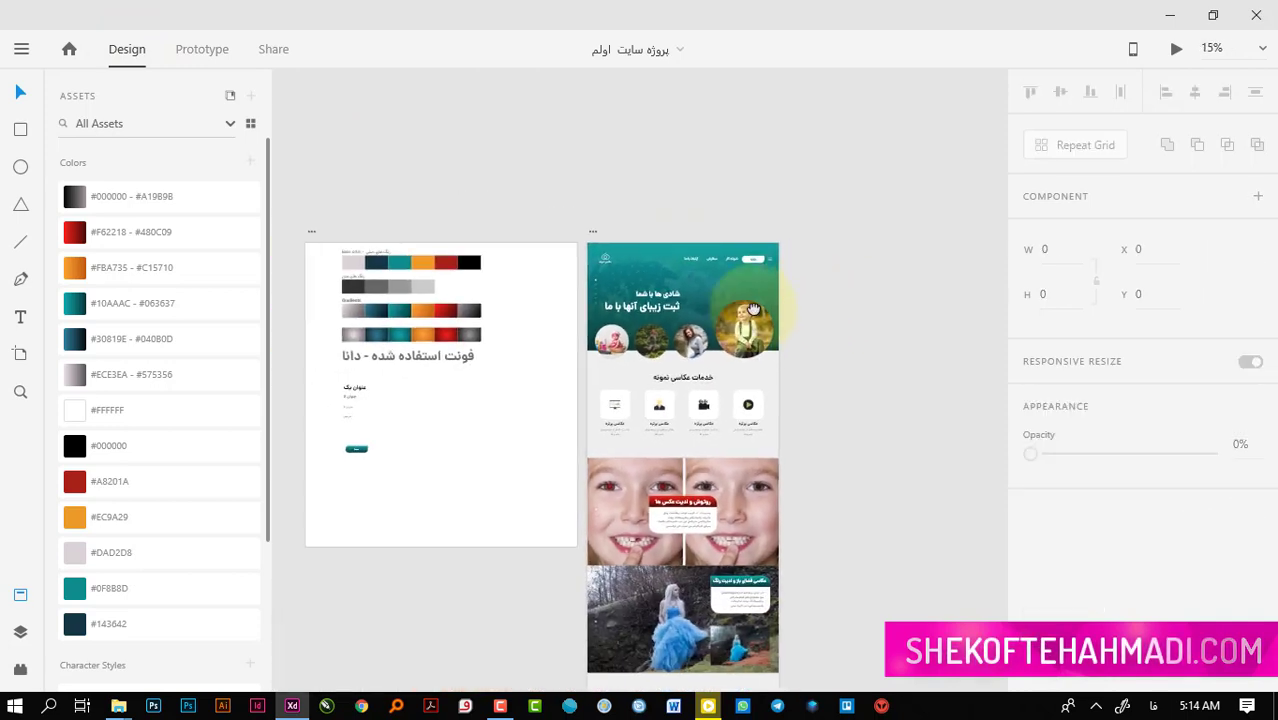
{"action": "left_click_drag", "start_coordinate": [809, 290], "coordinate": [654, 306]}
{"action": "left_click", "coordinate": [12, 93]}
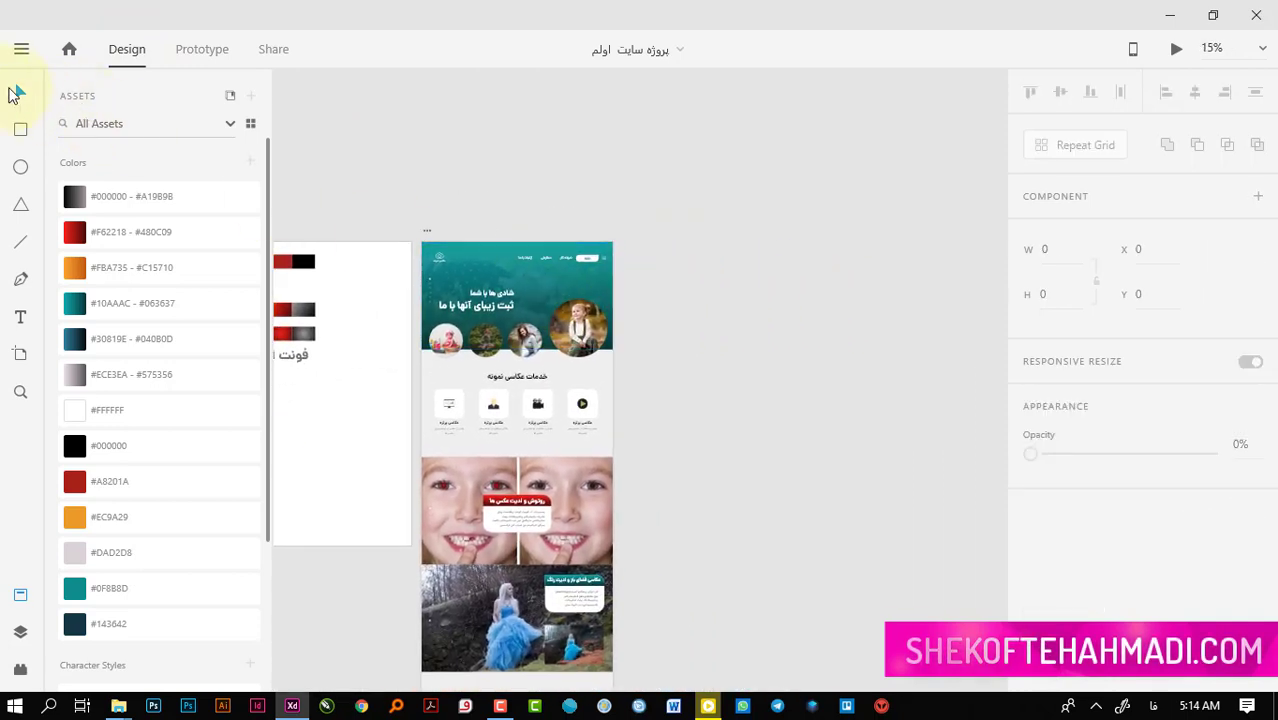
{"action": "left_click", "coordinate": [20, 355]}
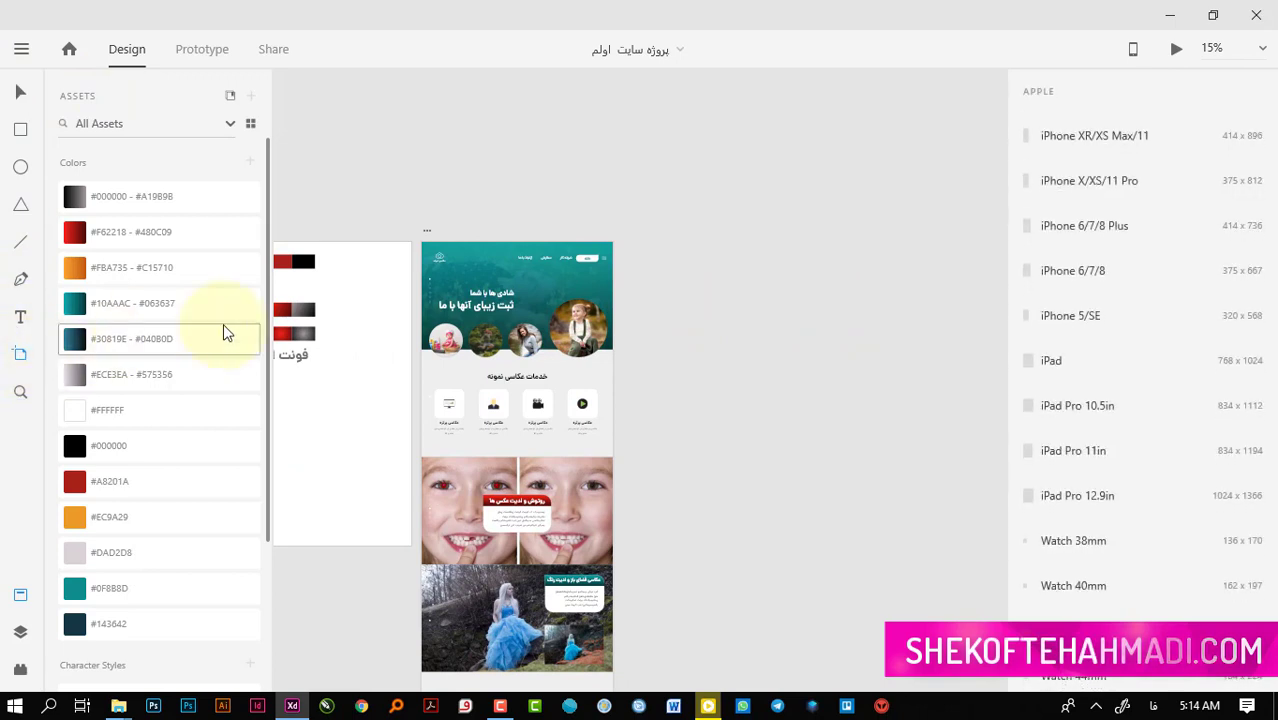
{"action": "scroll", "coordinate": [1117, 448], "scroll_direction": "down", "scroll_amount": 4}
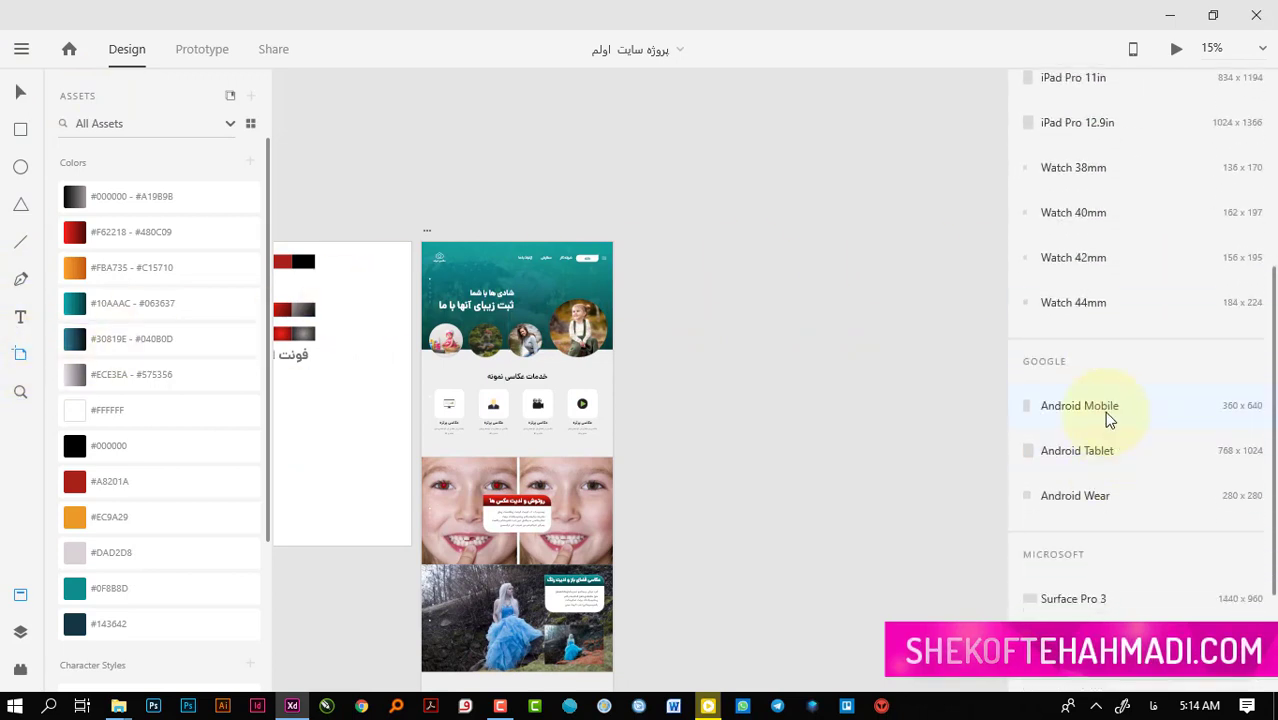
{"action": "scroll", "coordinate": [1108, 420], "scroll_direction": "down", "scroll_amount": 3}
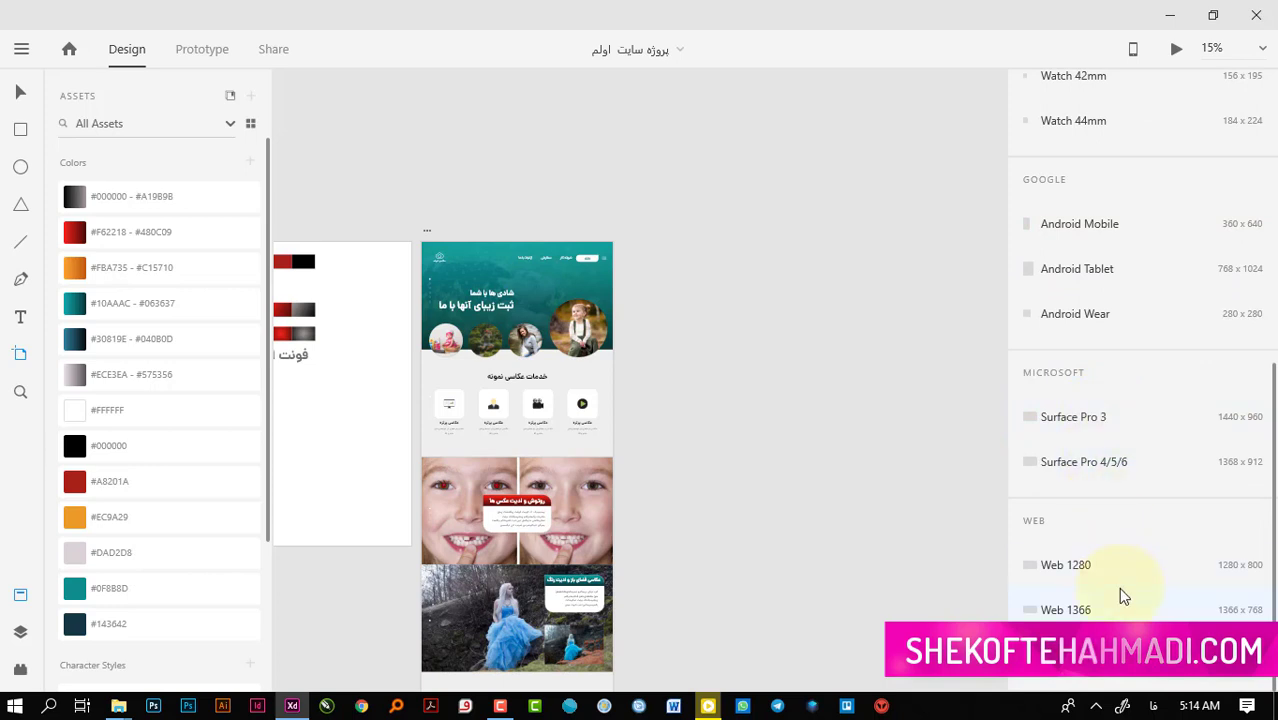
{"action": "left_click", "coordinate": [1065, 565]}
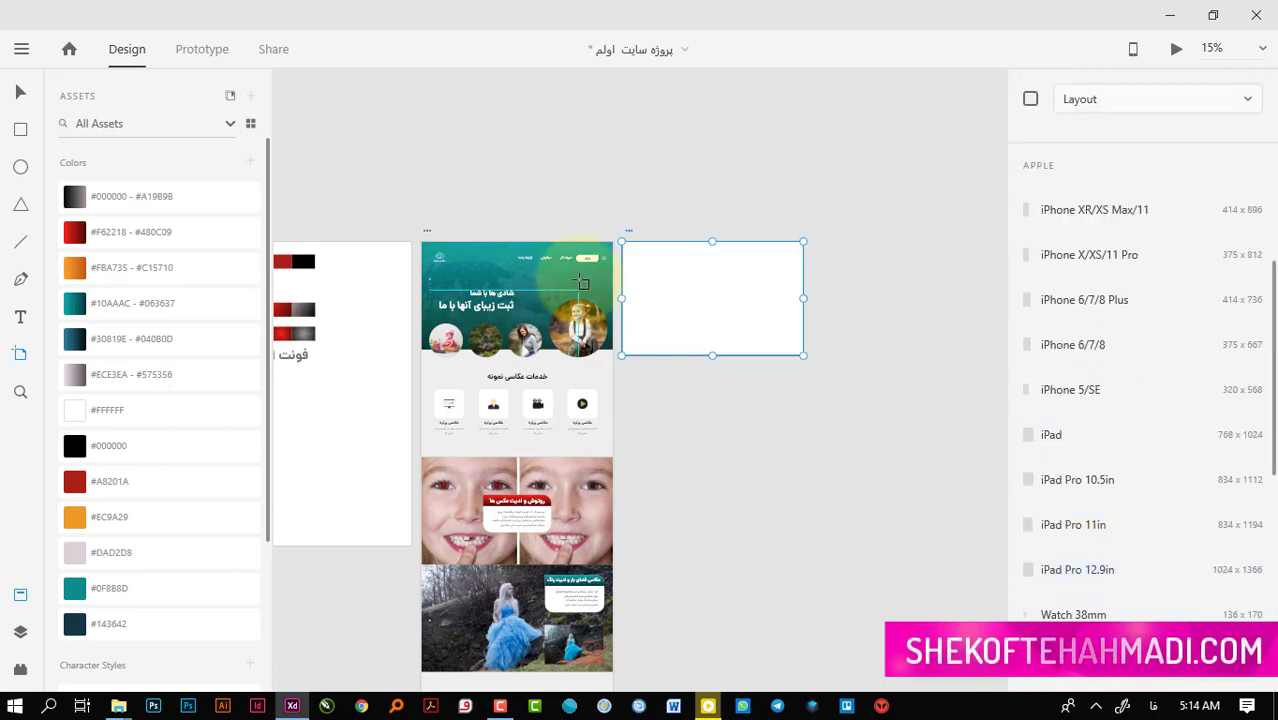
Compare the dimensions of the page's teal header background with those of the new blank artboard
{"action": "left_click", "coordinate": [17, 93]}
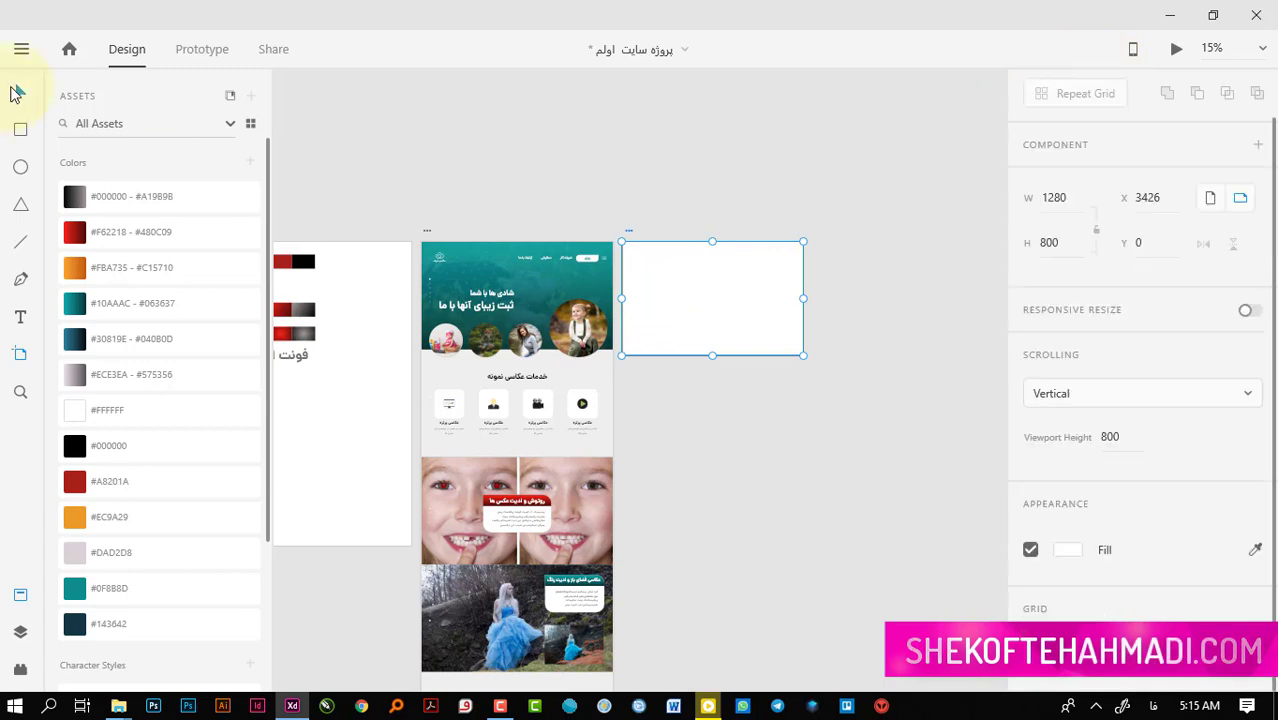
{"action": "left_click", "coordinate": [481, 264]}
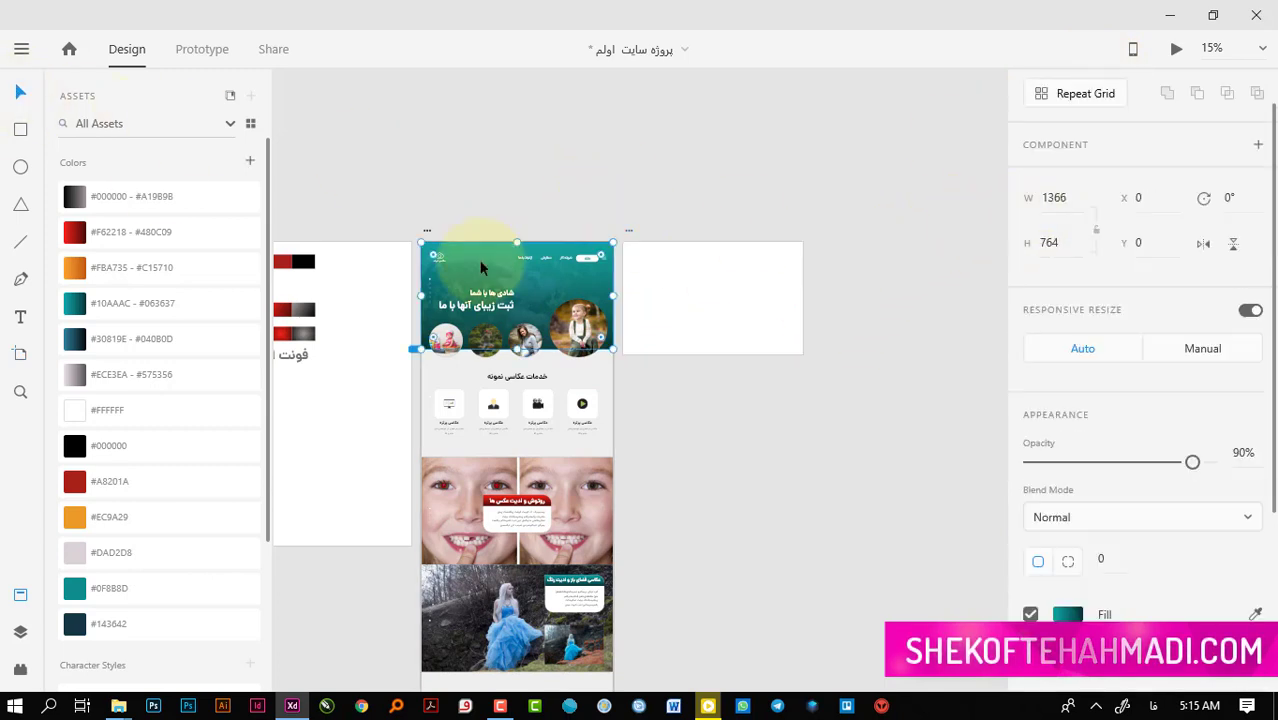
{"action": "left_click", "coordinate": [679, 280]}
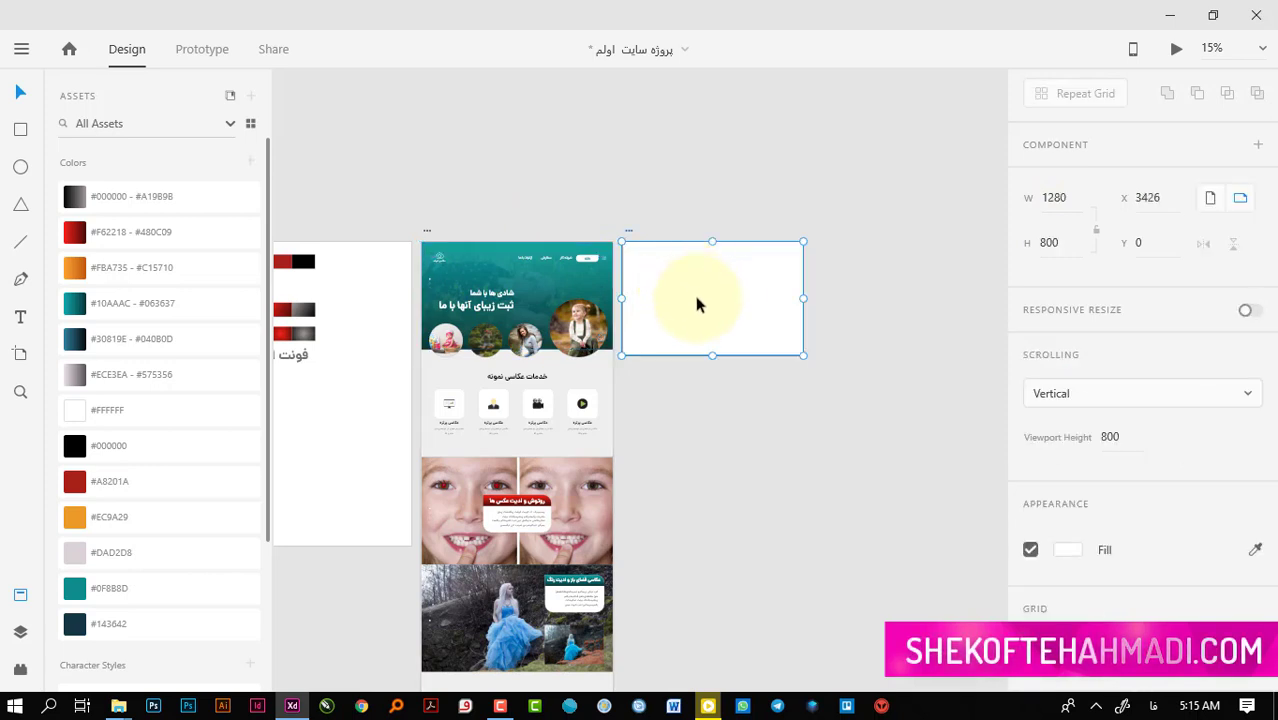
Resize the new blank artboard to a width of 1366 and a height of 764
{"action": "left_click", "coordinate": [20, 354]}
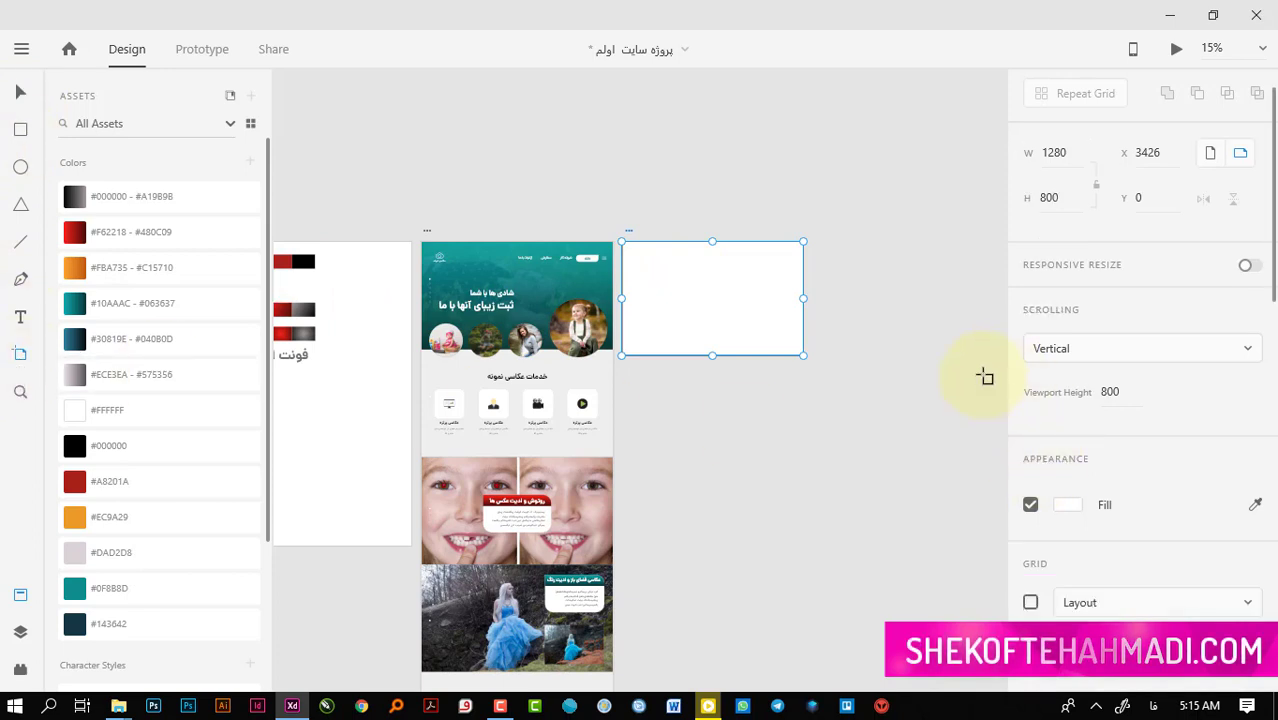
{"action": "left_click", "coordinate": [1069, 148]}
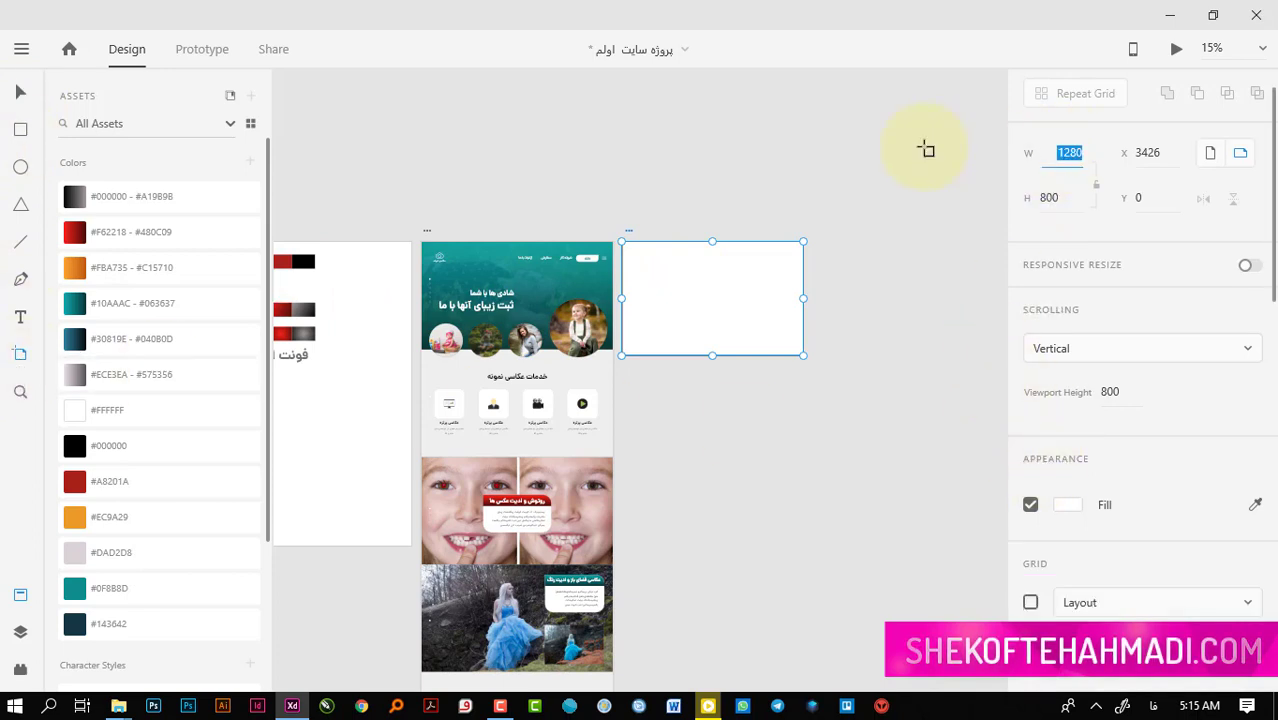
{"action": "type", "text": "1366"}
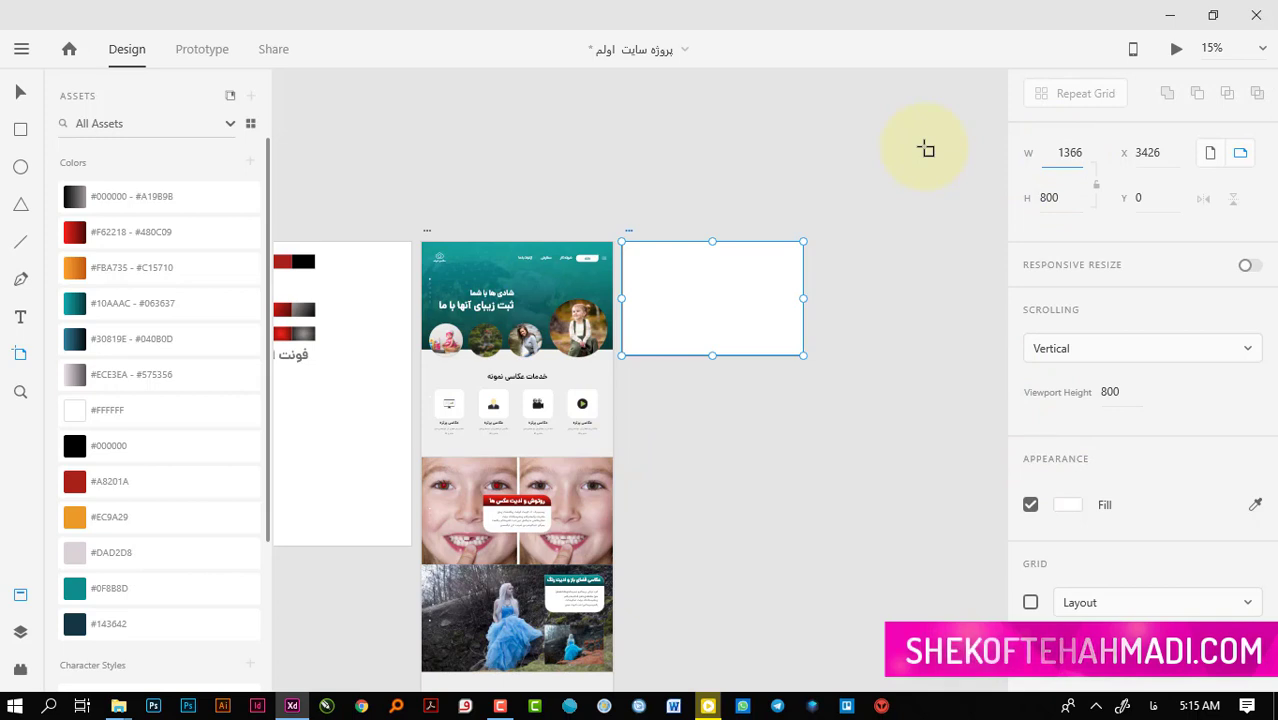
{"action": "key", "text": "Tab"}
{"action": "type", "text": "7"}
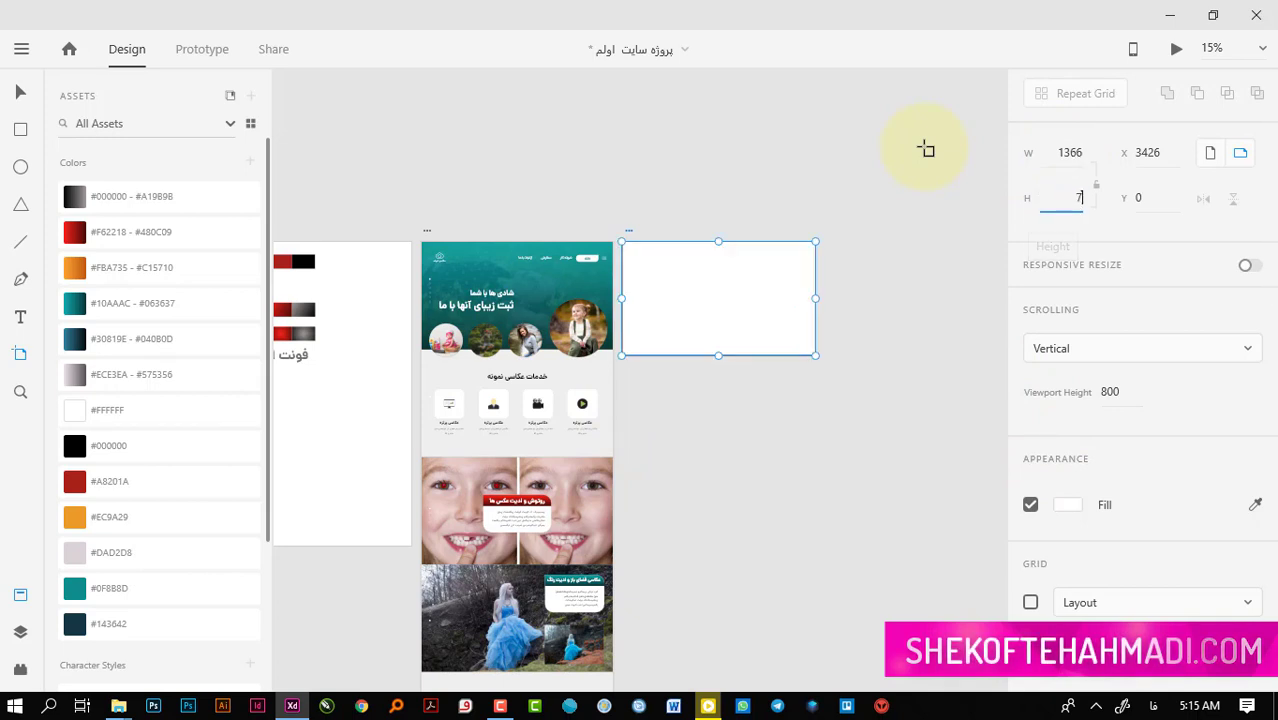
{"action": "type", "text": "64"}
{"action": "key", "text": "Return"}
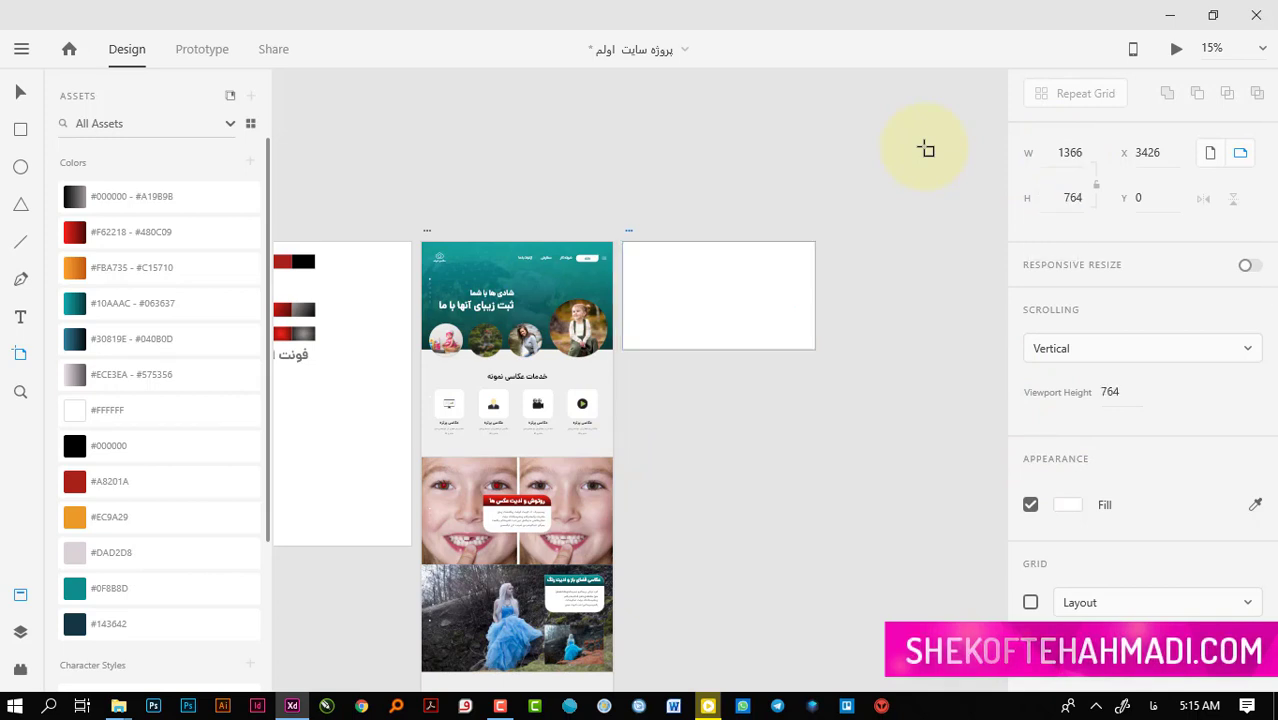
Place another blank artboard beside the resized one and return to the Select tool
{"action": "left_click", "coordinate": [488, 272]}
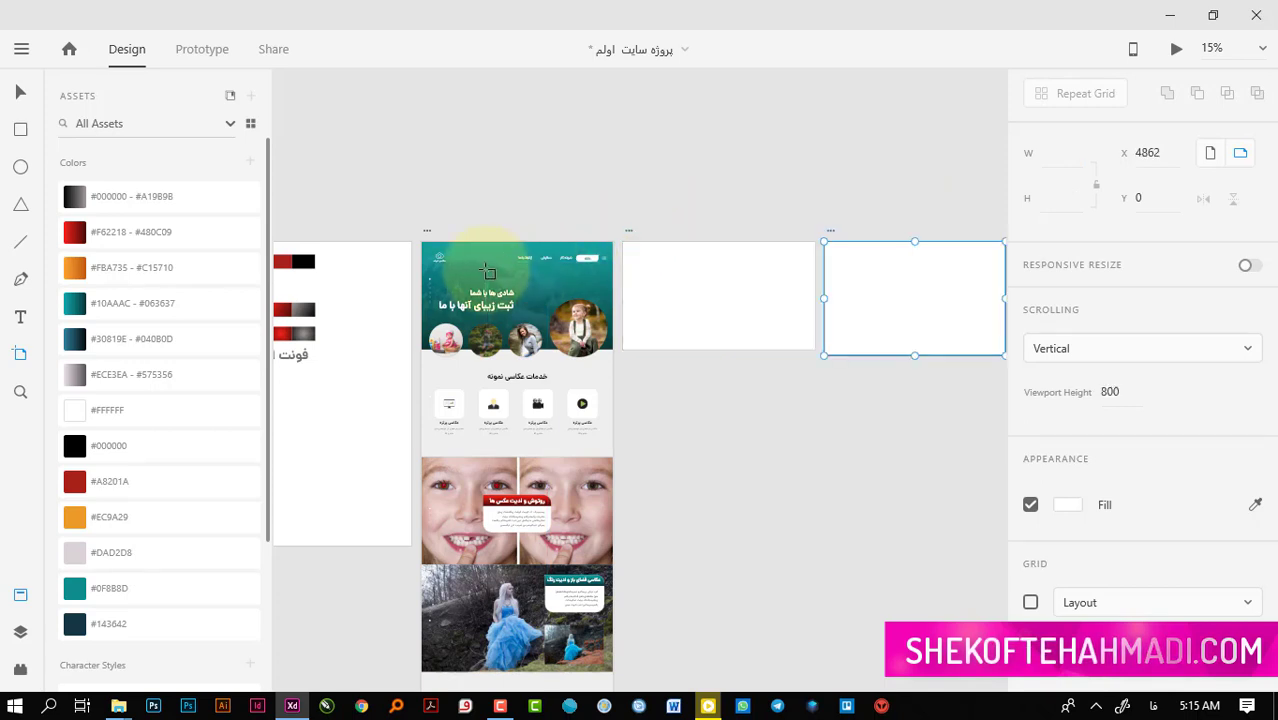
{"action": "left_click", "coordinate": [20, 94]}
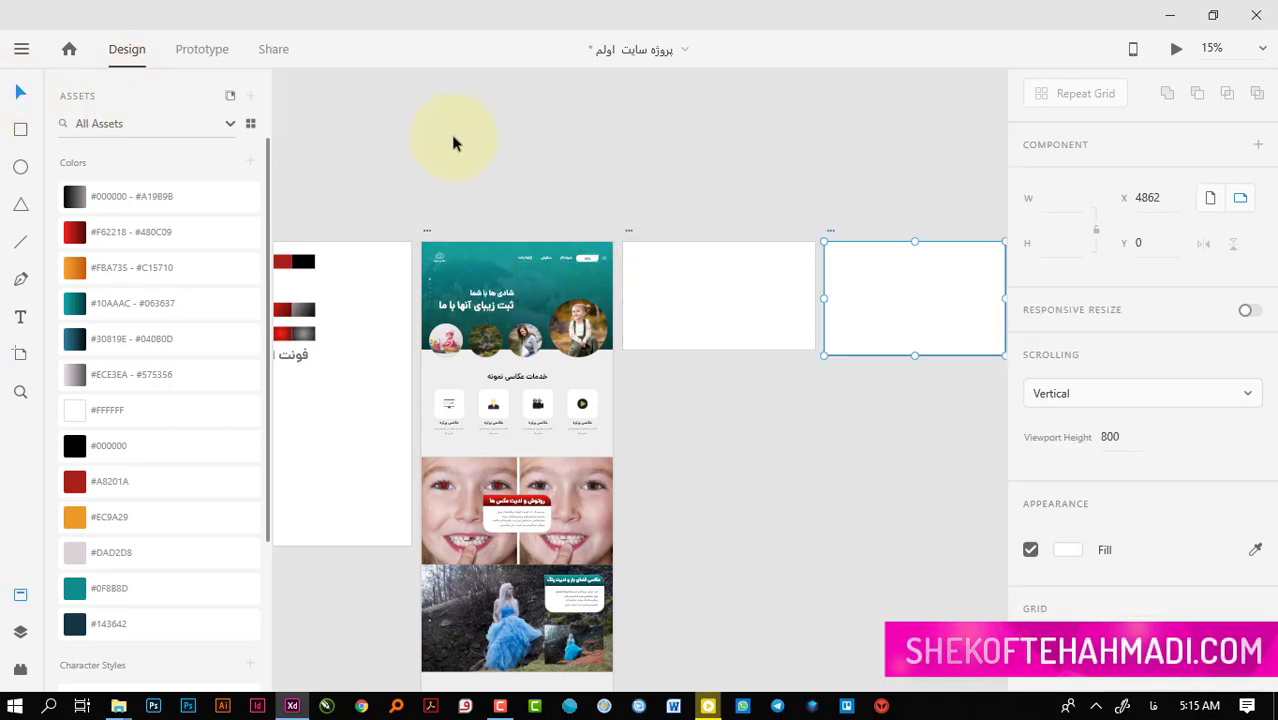
{"action": "left_click", "coordinate": [792, 330]}
Inspect the width and height of the page's header, services and photo retouching sections
{"action": "left_click", "coordinate": [544, 276]}
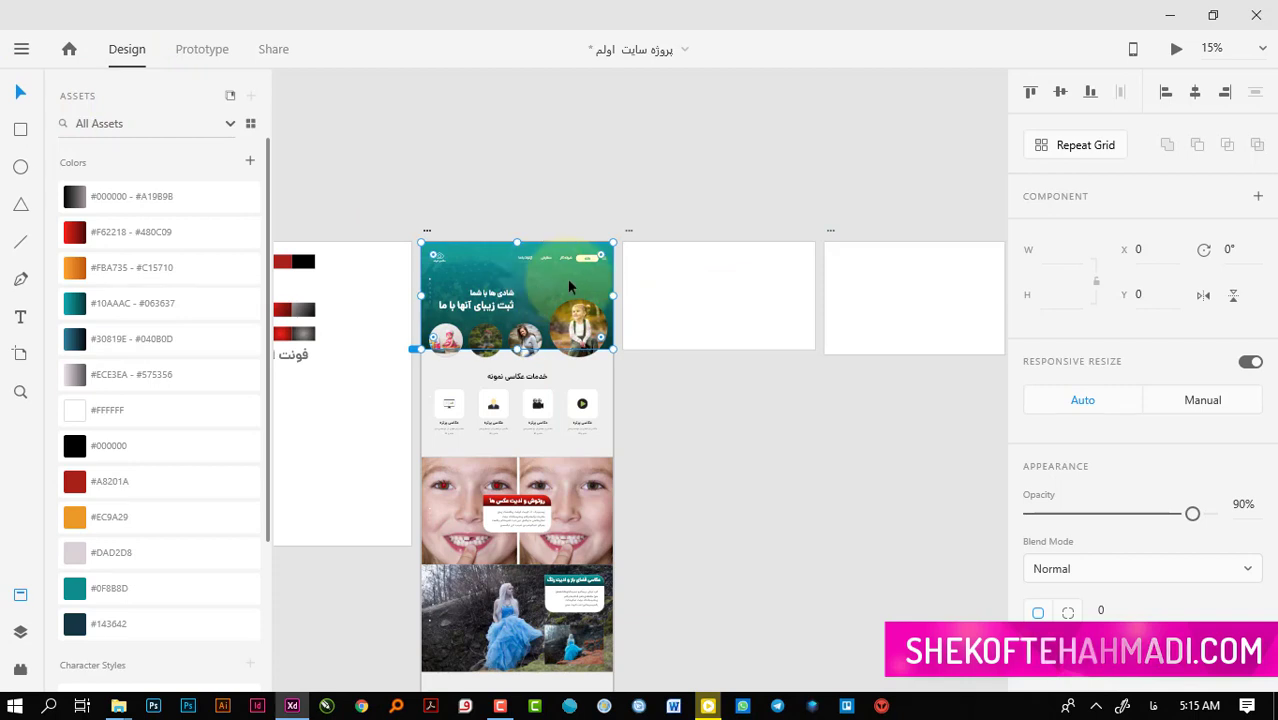
{"action": "scroll", "coordinate": [690, 260], "scroll_direction": "up", "scroll_amount": 1}
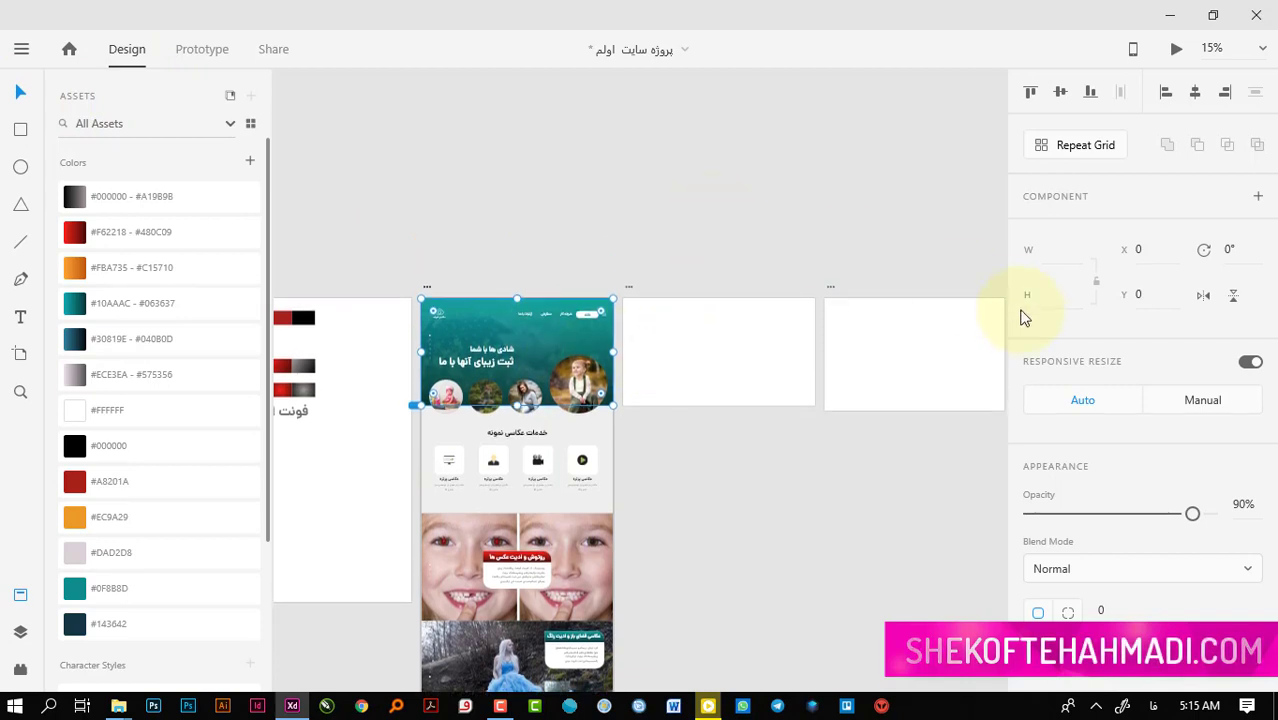
{"action": "left_click", "coordinate": [629, 229]}
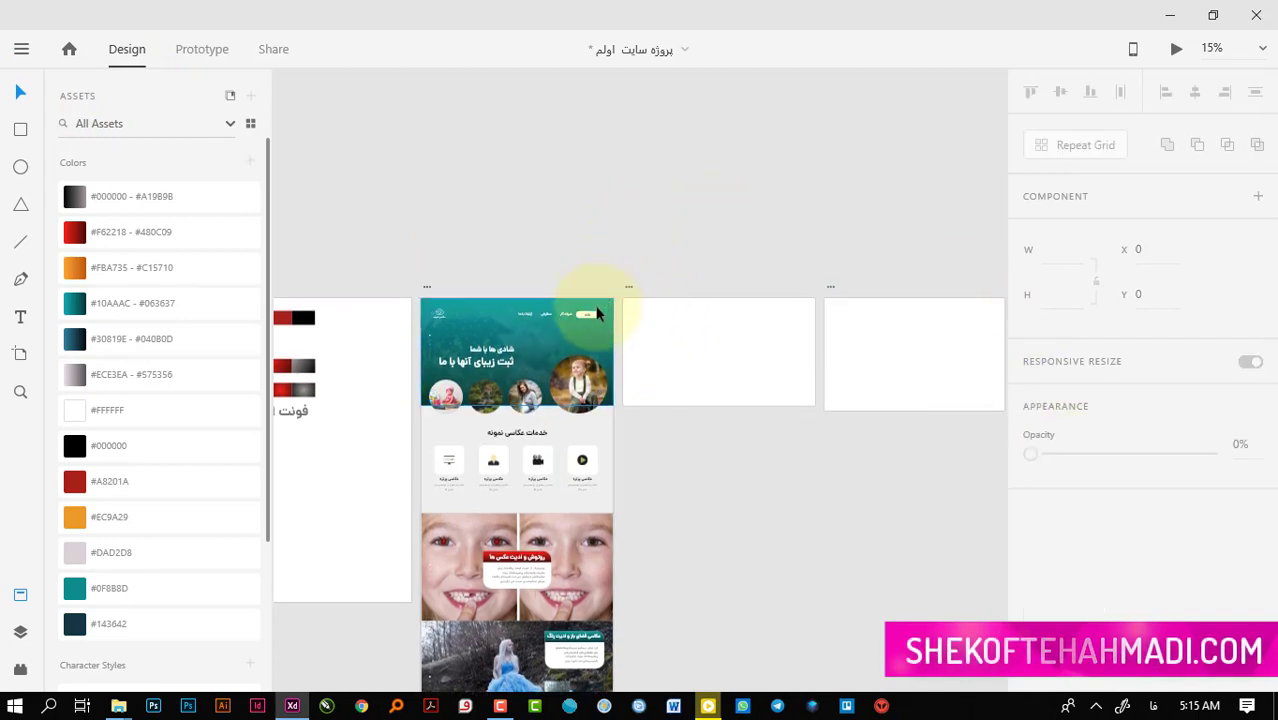
{"action": "left_click", "coordinate": [582, 325]}
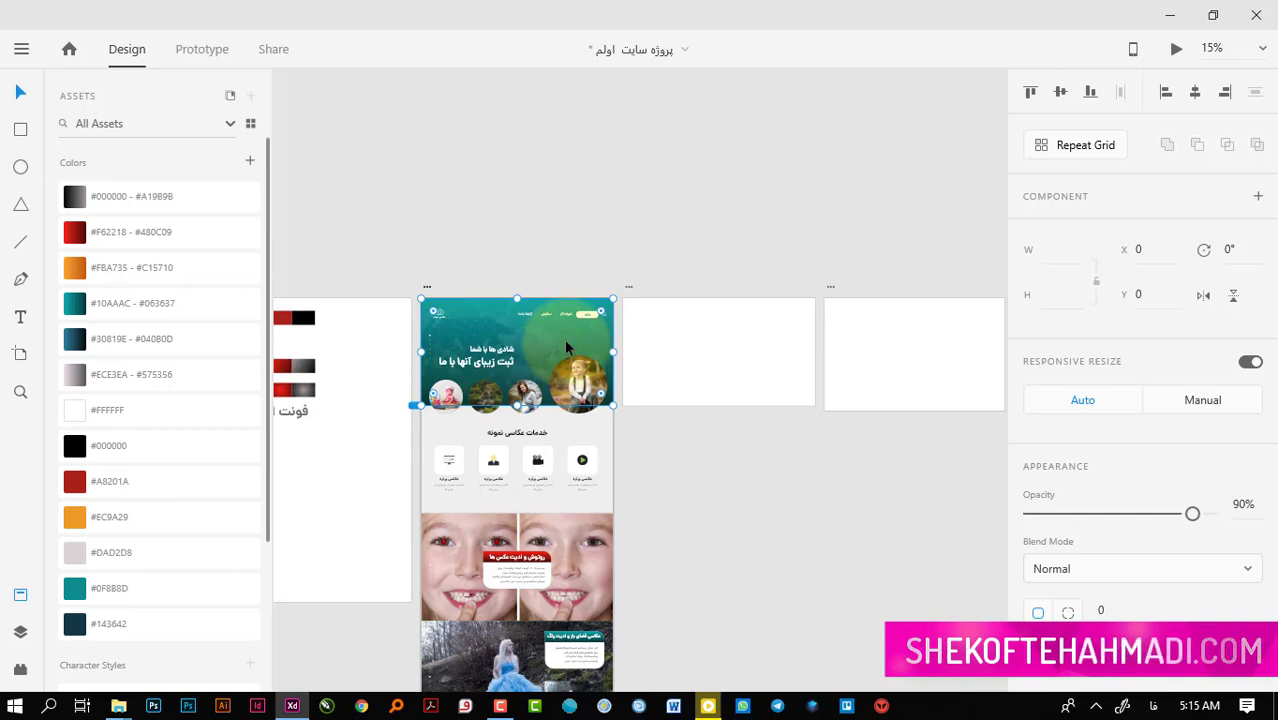
{"action": "double_click", "coordinate": [566, 345]}
{"action": "left_click", "coordinate": [595, 445]}
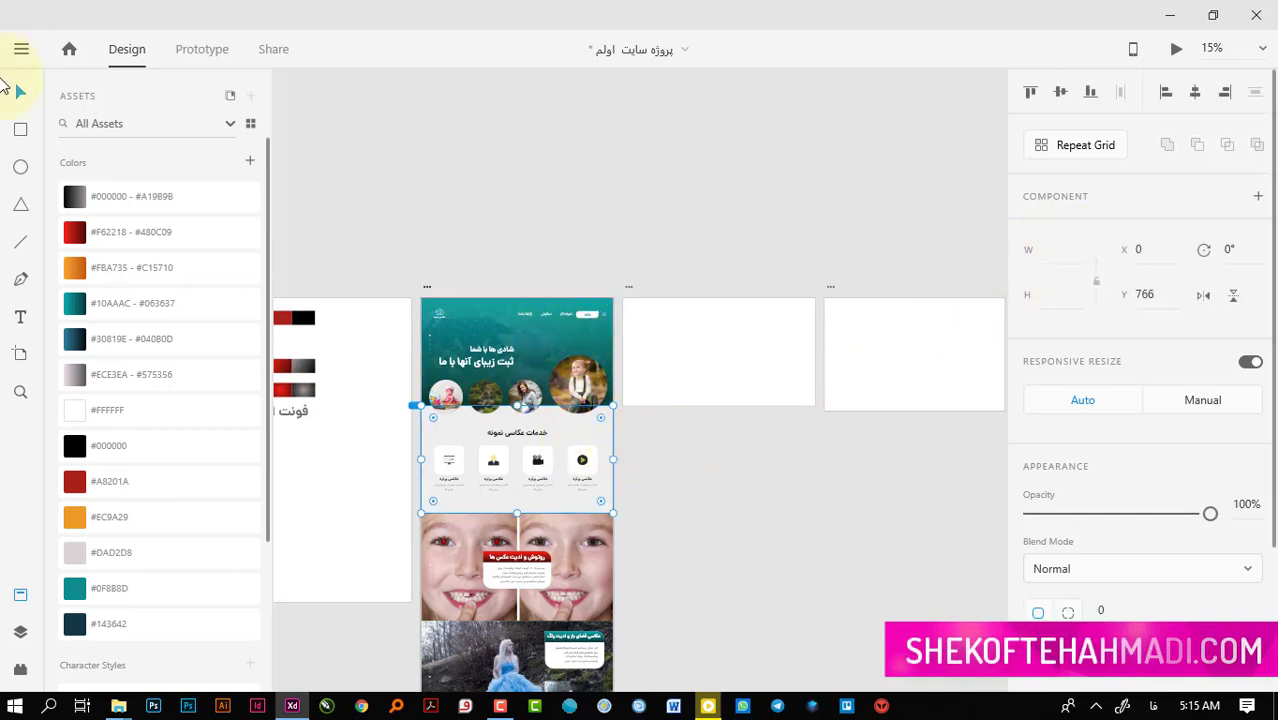
{"action": "left_click", "coordinate": [422, 203]}
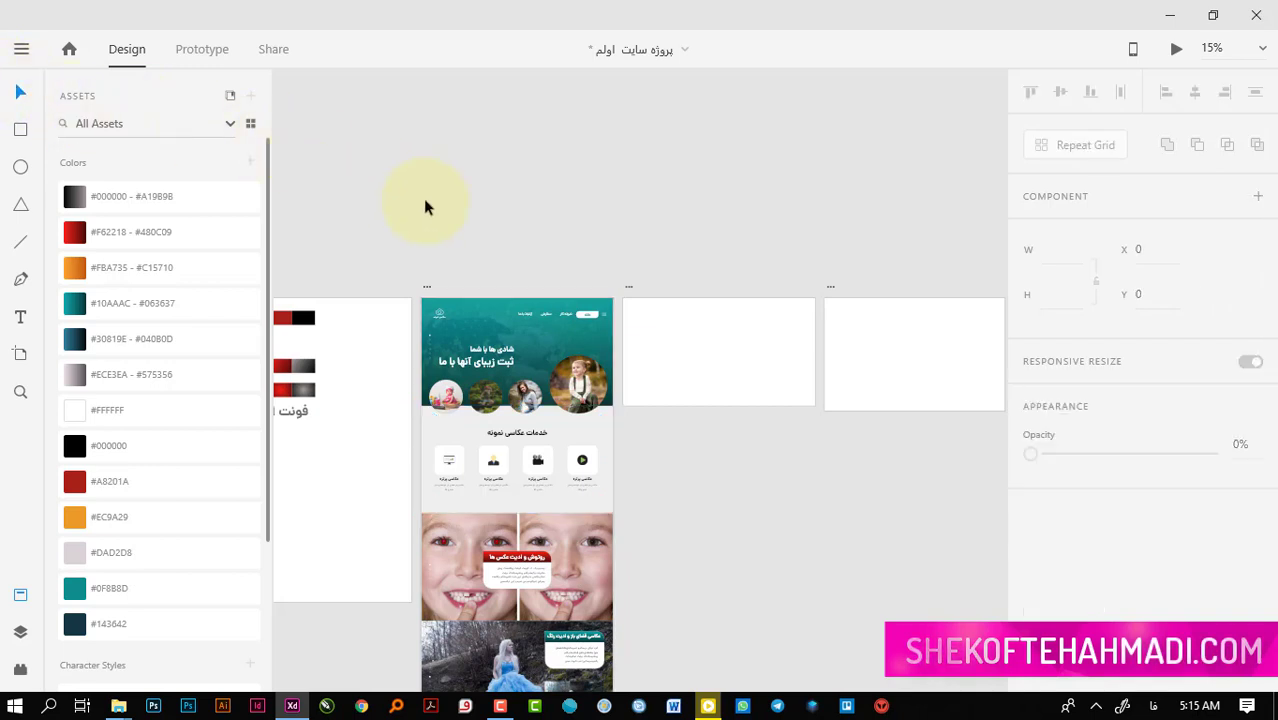
{"action": "left_click", "coordinate": [425, 508]}
{"action": "left_click", "coordinate": [428, 558]}
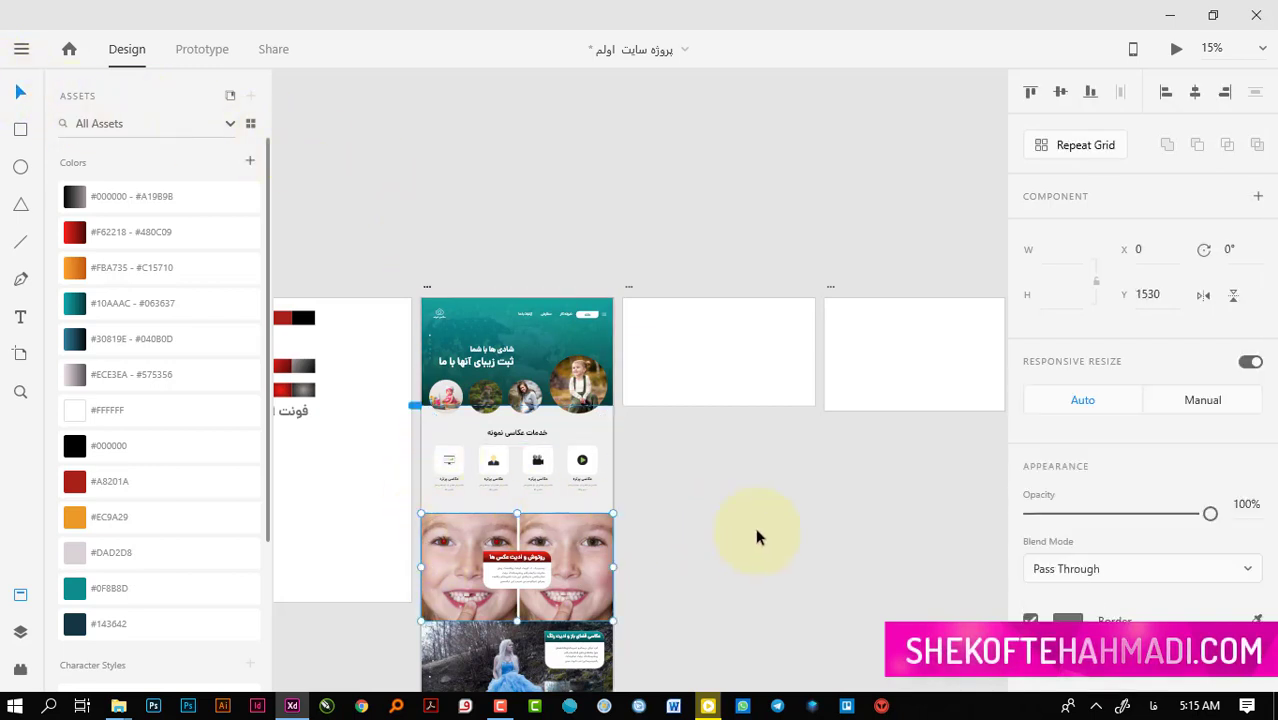
{"action": "left_click", "coordinate": [1064, 250]}
{"action": "left_click", "coordinate": [1068, 292]}
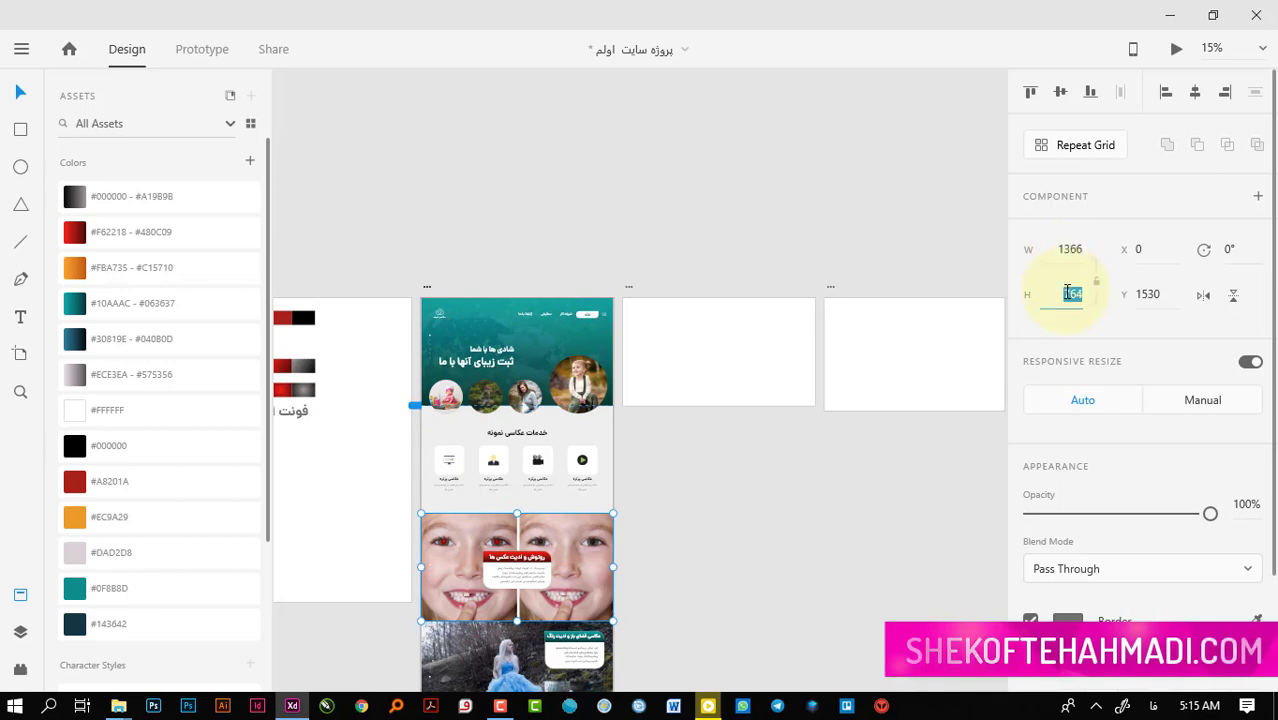
Delete the unused blank artboard beside the resized one
{"action": "left_click", "coordinate": [731, 324]}
{"action": "left_click", "coordinate": [951, 386]}
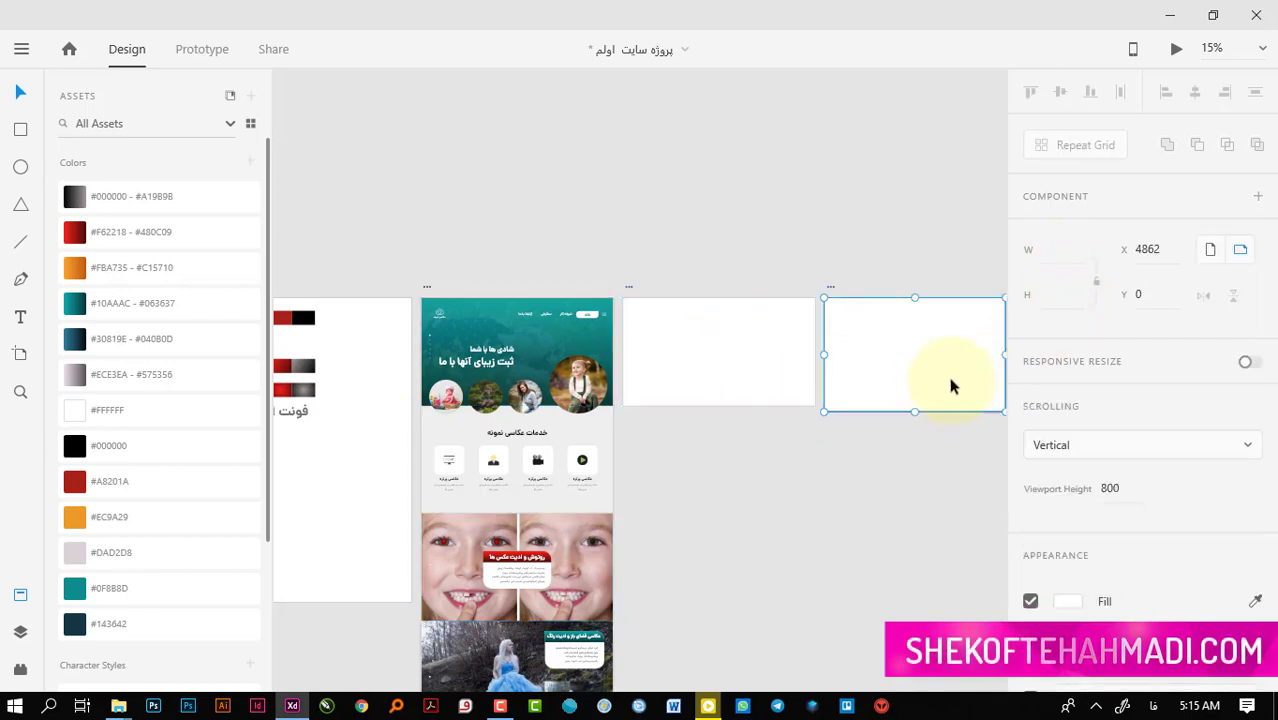
{"action": "key", "text": "Delete"}
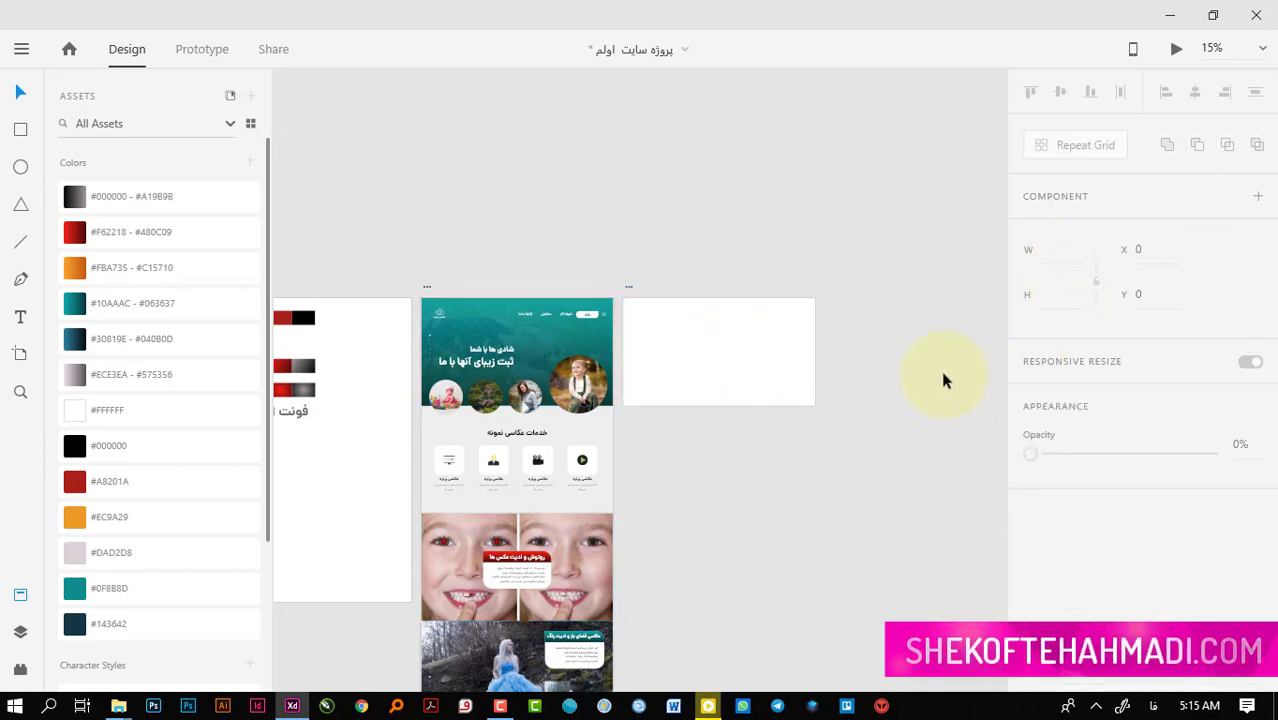
Duplicate the resized blank artboard directly below itself, aligned at X 3426 and positioned at Y 920
{"action": "left_click", "coordinate": [733, 356]}
{"action": "scroll", "coordinate": [679, 328], "scroll_direction": "down", "scroll_amount": 2}
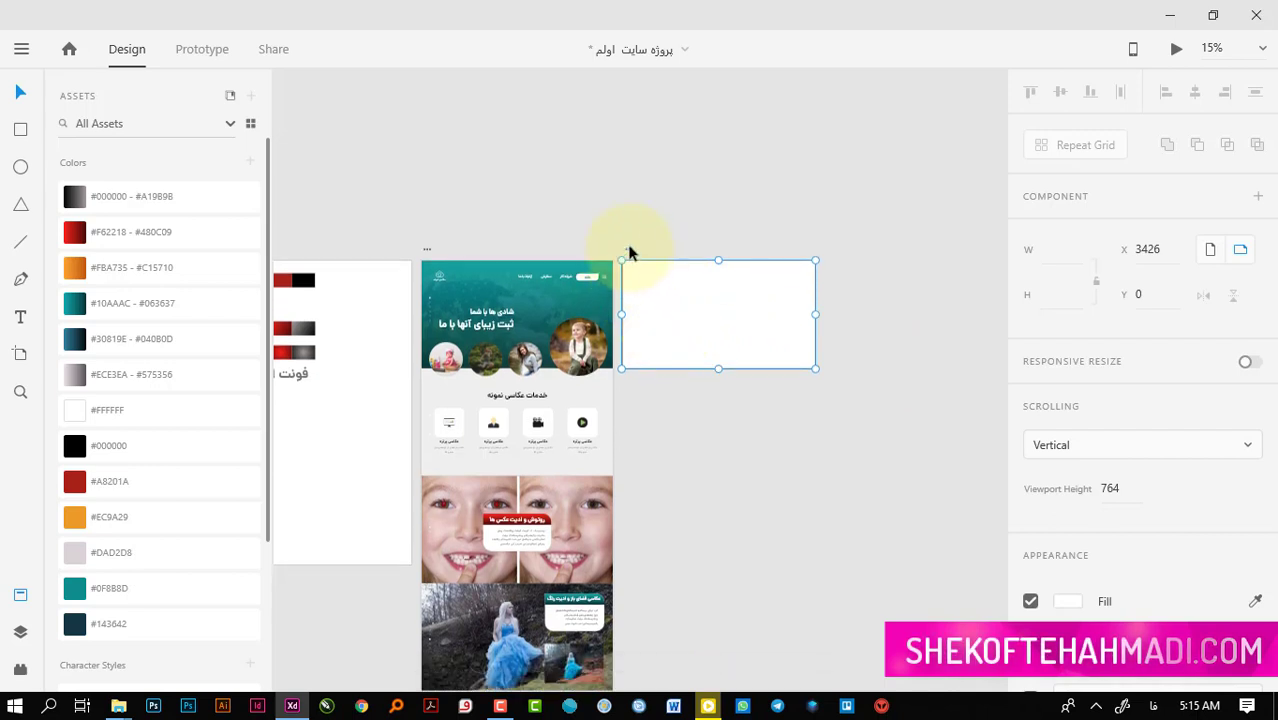
{"action": "left_click_drag", "start_coordinate": [628, 255], "coordinate": [634, 372]}
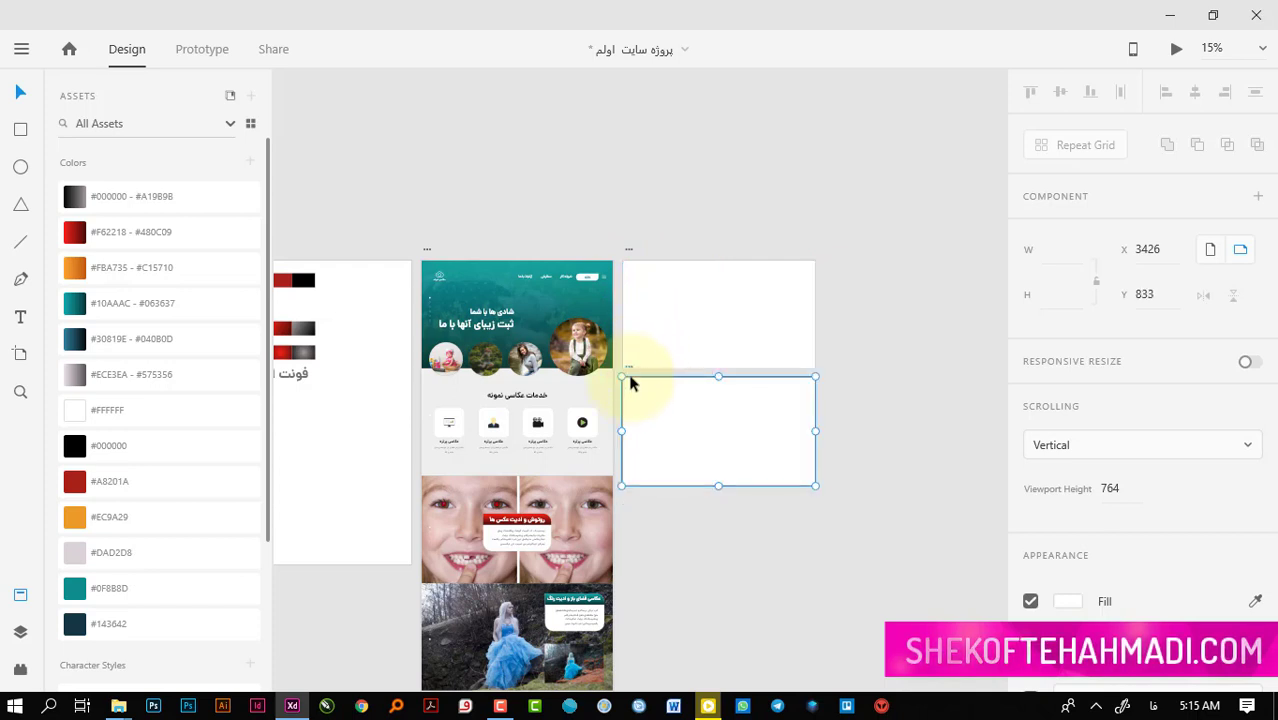
{"action": "left_click_drag", "start_coordinate": [630, 375], "coordinate": [628, 388]}
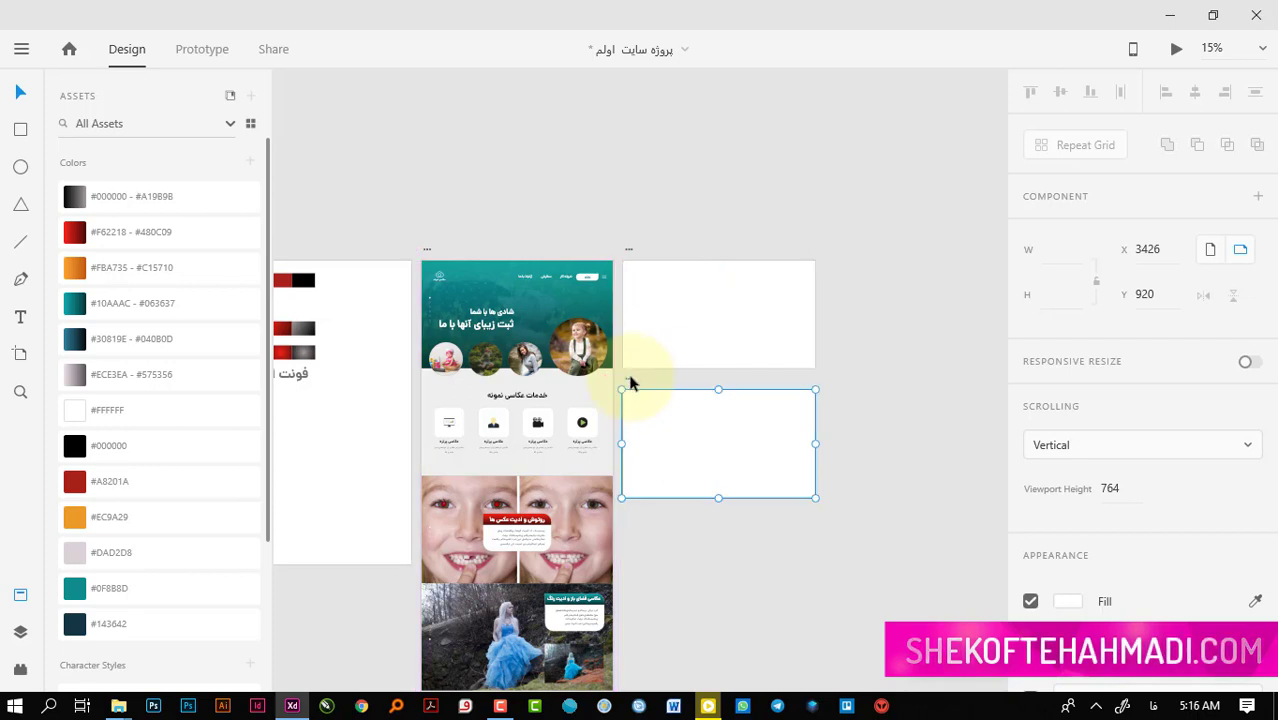
Add four more evenly spaced copies of the blank artboard down the same column, at Y 1840, 2760, 3680 and 4600
{"action": "left_click_drag", "start_coordinate": [630, 382], "coordinate": [642, 508]}
{"action": "scroll", "coordinate": [645, 500], "scroll_direction": "down", "scroll_amount": 5}
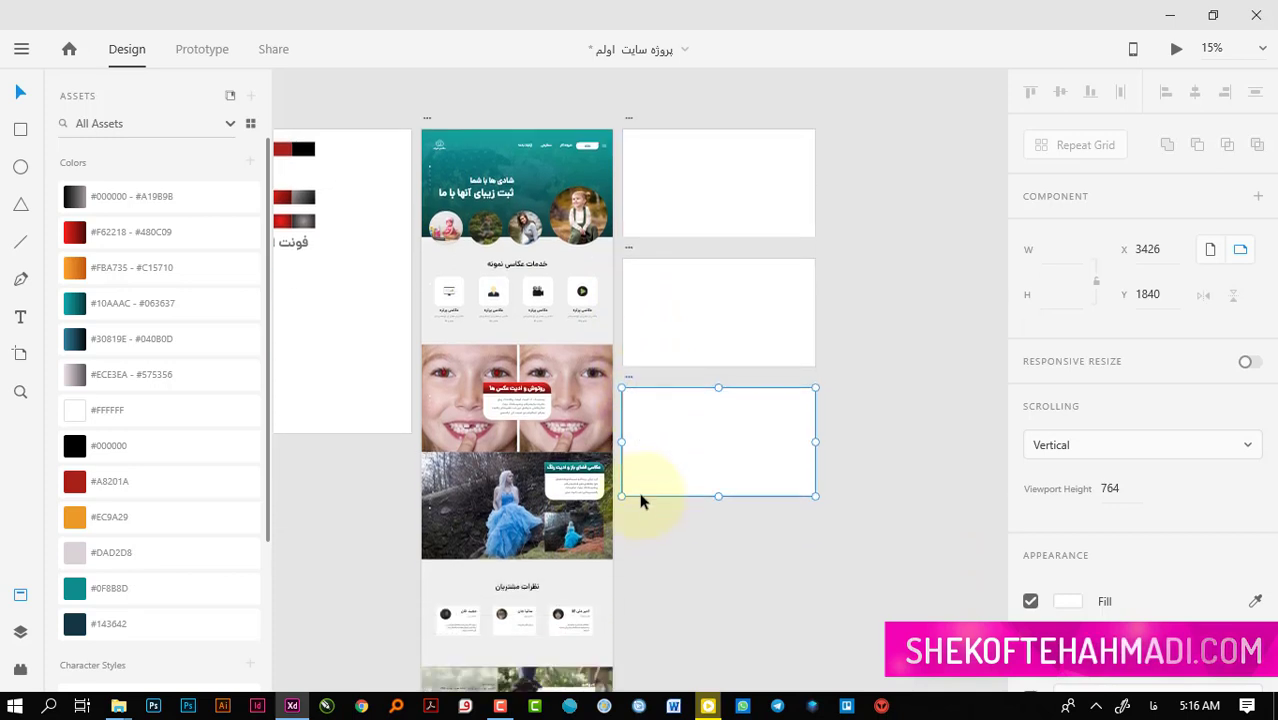
{"action": "scroll", "coordinate": [614, 484], "scroll_direction": "up", "scroll_amount": 3}
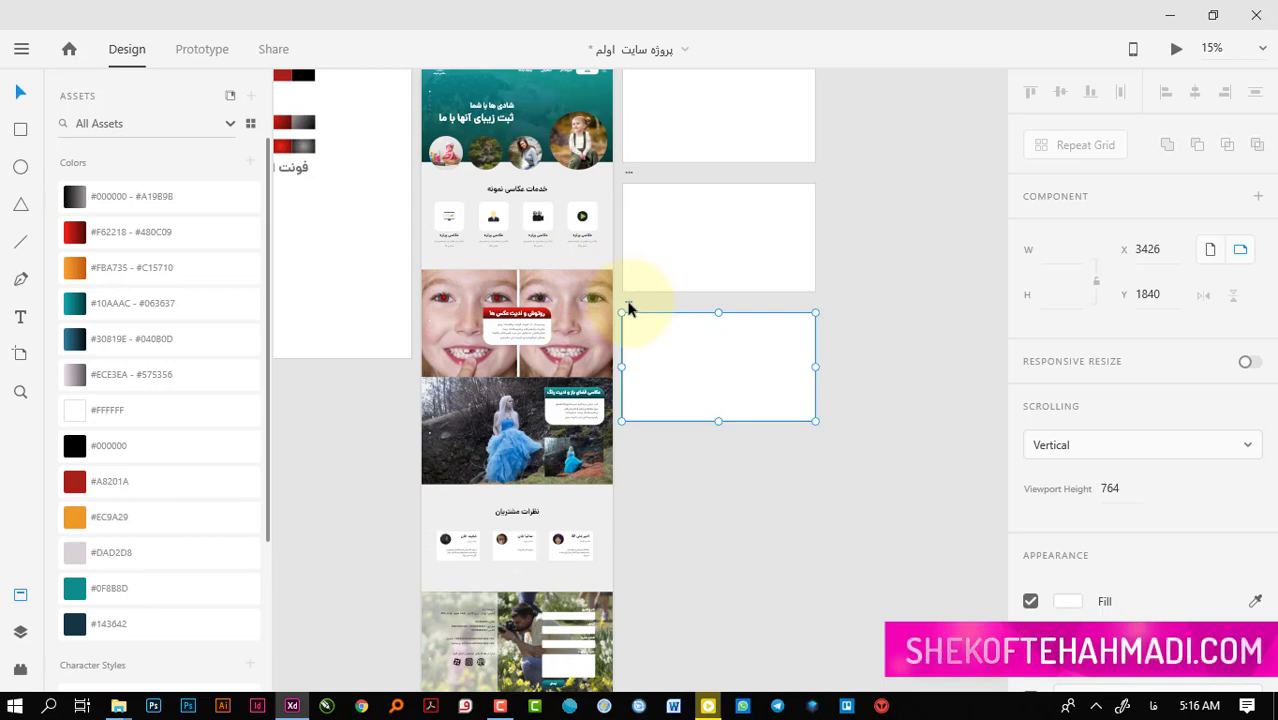
{"action": "left_click_drag", "start_coordinate": [628, 309], "coordinate": [640, 565]}
{"action": "scroll", "coordinate": [642, 556], "scroll_direction": "down", "scroll_amount": 3}
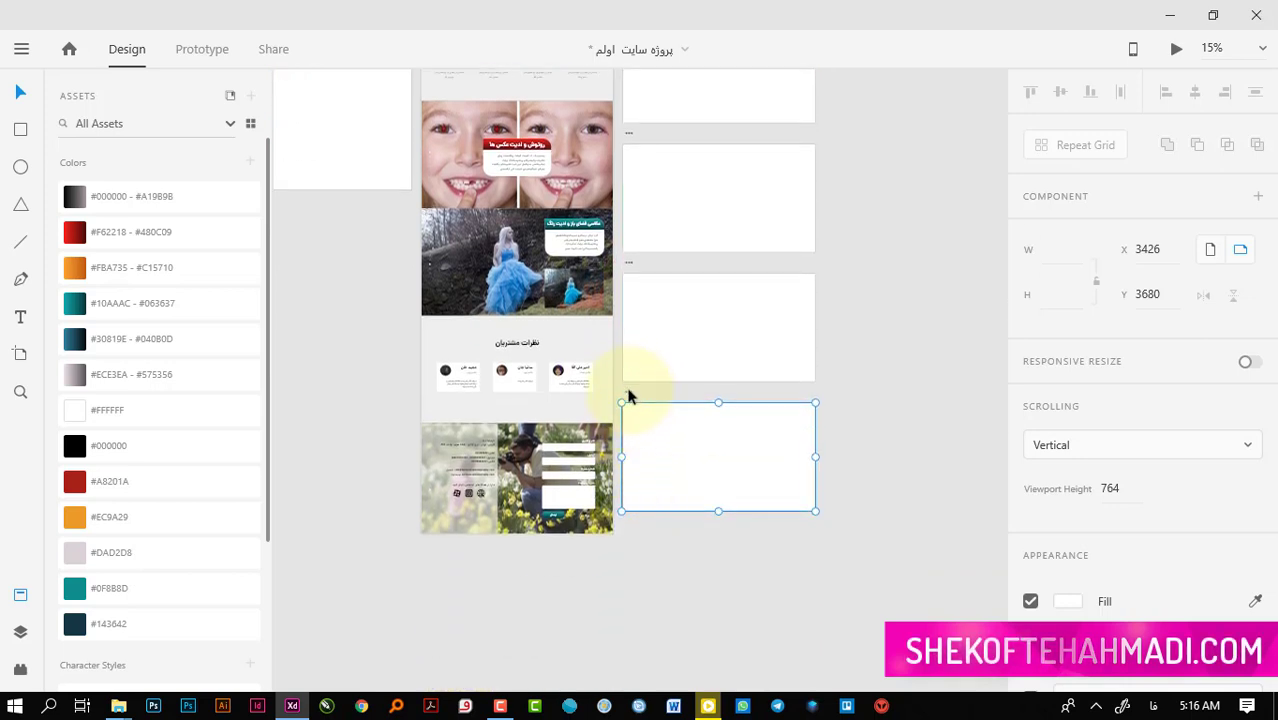
{"action": "left_click_drag", "start_coordinate": [628, 398], "coordinate": [648, 528]}
Show the document's artboard list and select the photography page's artboard, Web 1366 – 1
{"action": "scroll", "coordinate": [673, 300], "scroll_direction": "up", "scroll_amount": 2}
{"action": "scroll", "coordinate": [673, 300], "scroll_direction": "up", "scroll_amount": 4}
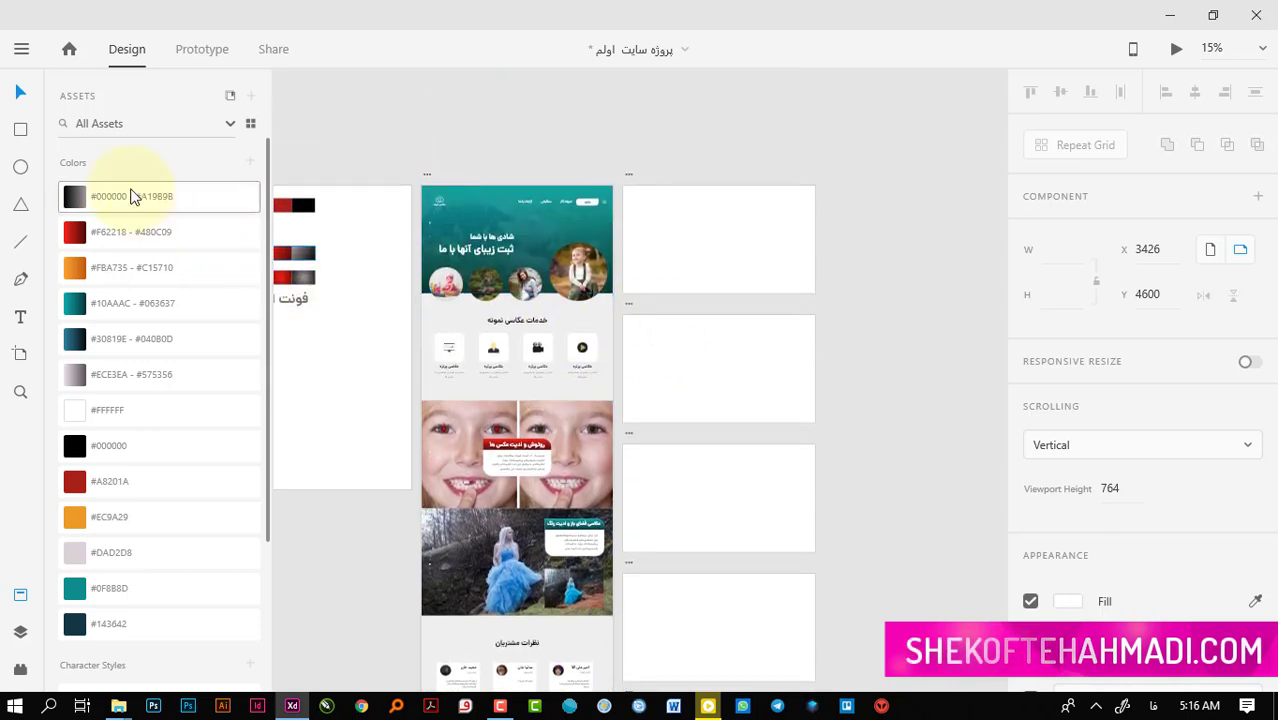
{"action": "left_click", "coordinate": [18, 634]}
{"action": "left_click", "coordinate": [98, 343]}
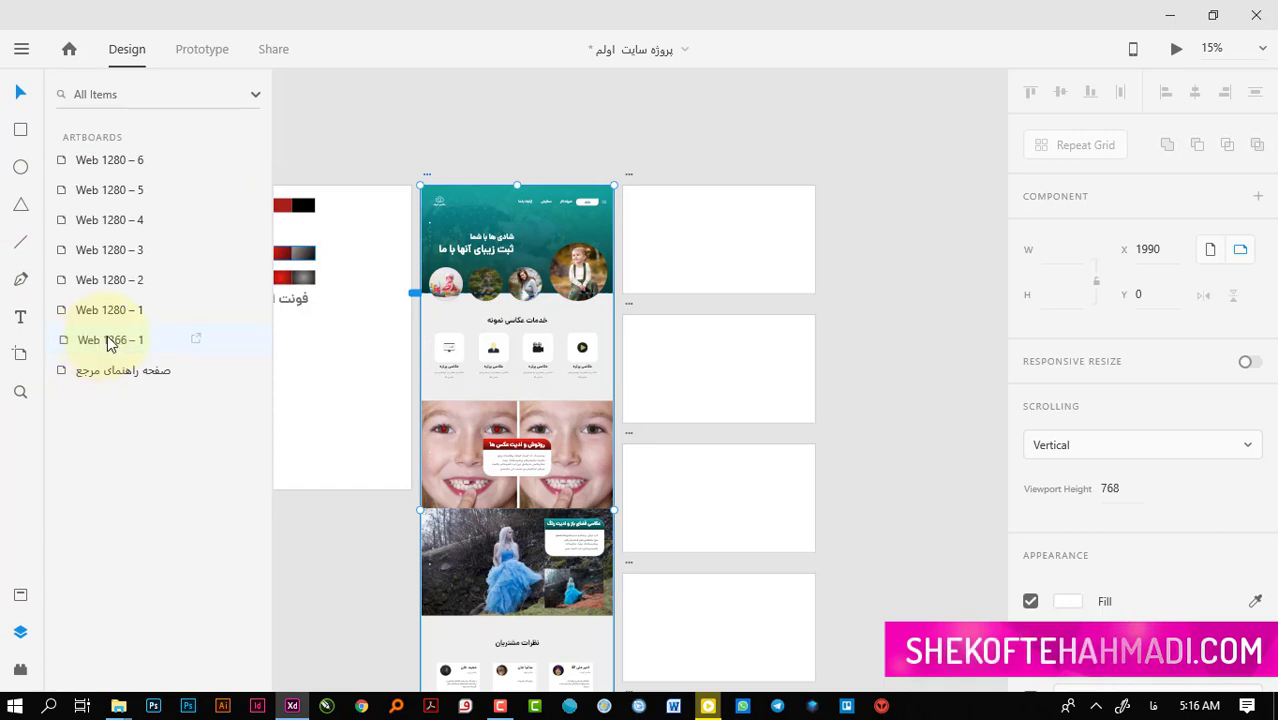
{"action": "double_click", "coordinate": [108, 341]}
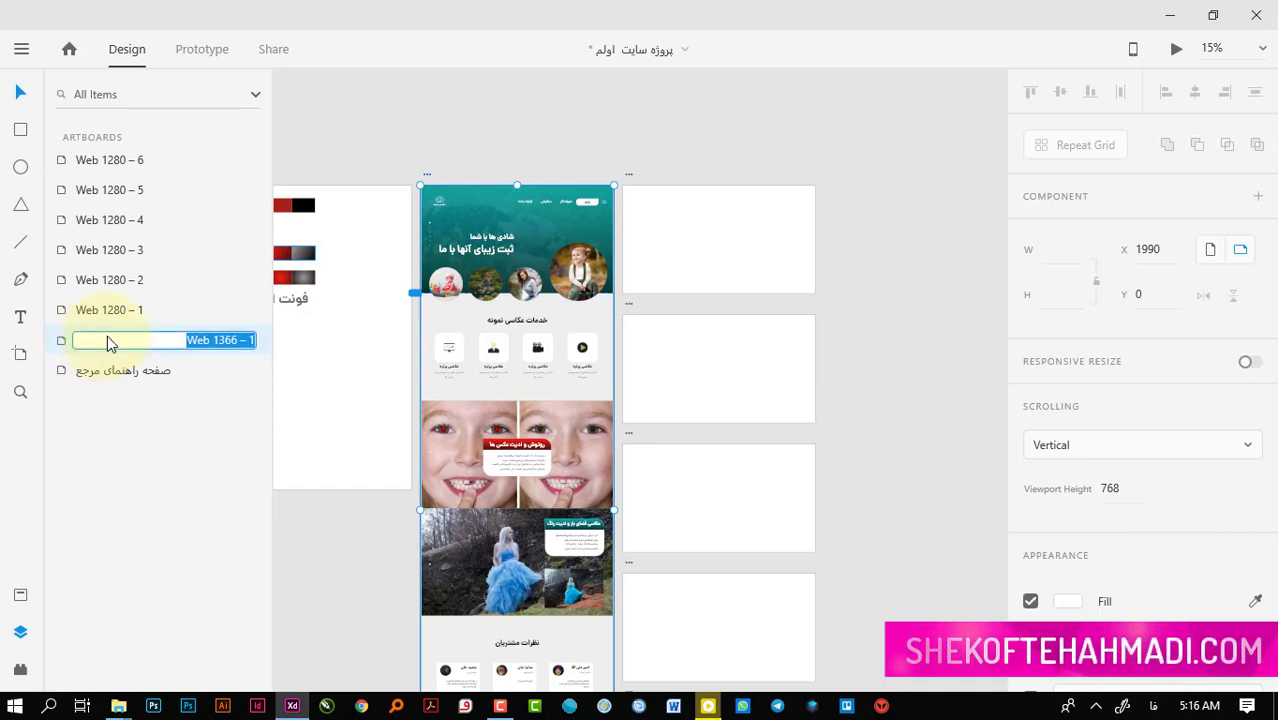
{"action": "key", "text": "alt+shift"}
{"action": "key", "text": "BackSpace"}
{"action": "type", "text": "on"}
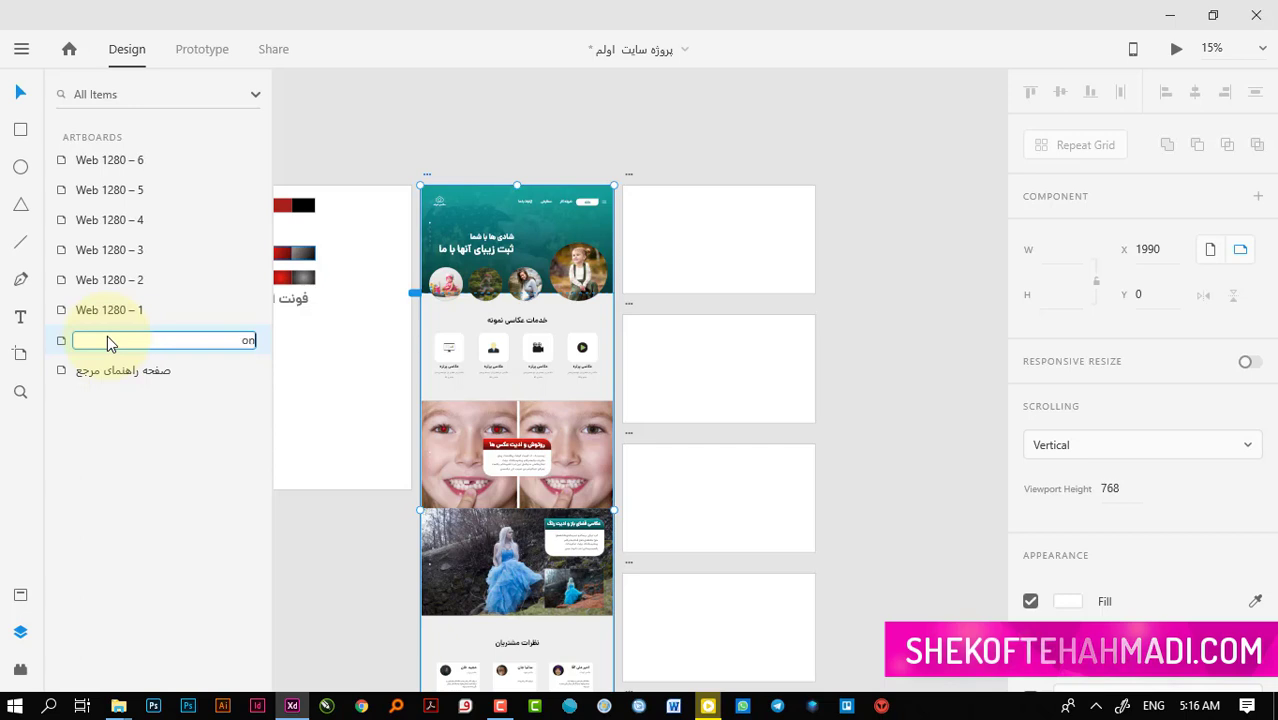
{"action": "type", "text": "epage"}
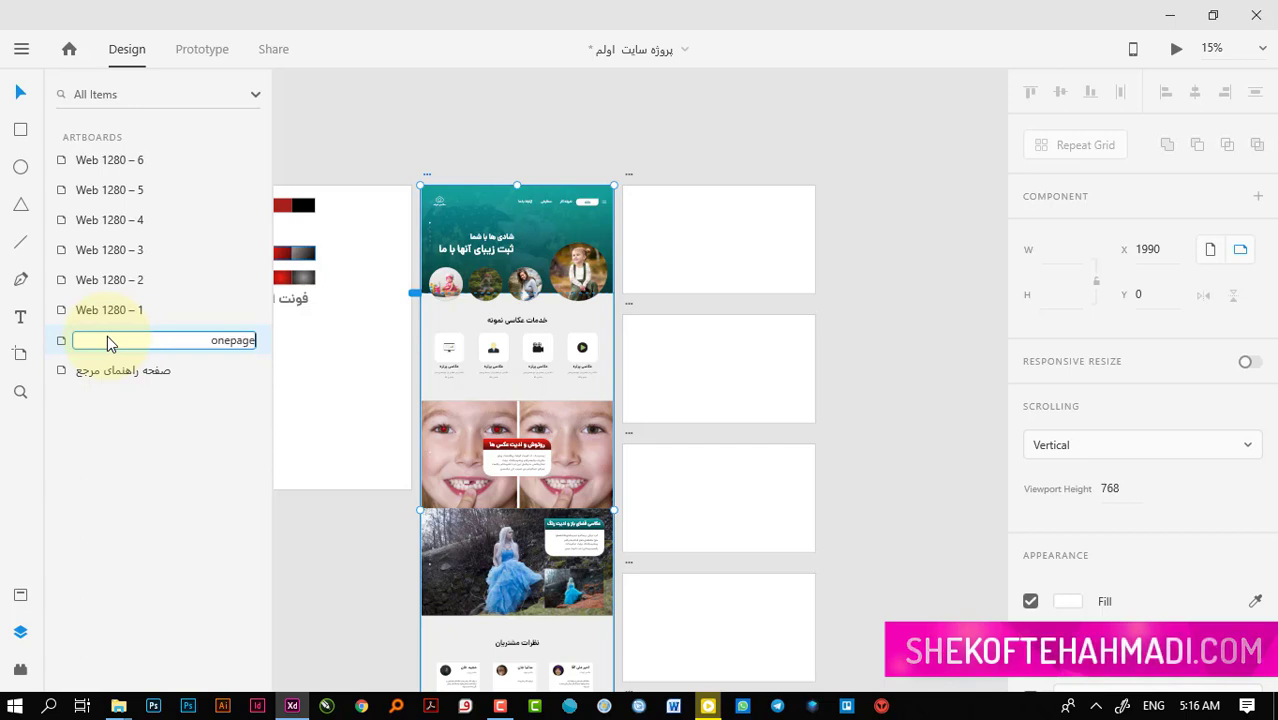
{"action": "key", "text": "Escape"}
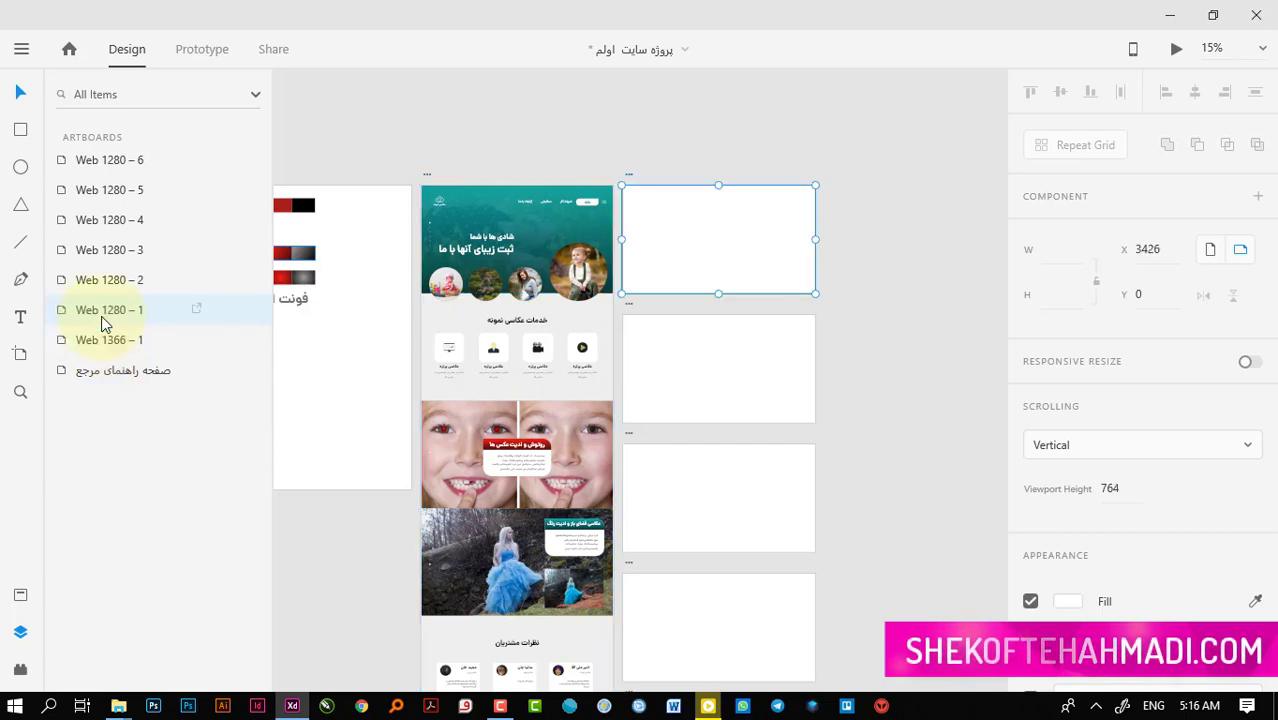
{"action": "double_click", "coordinate": [108, 313]}
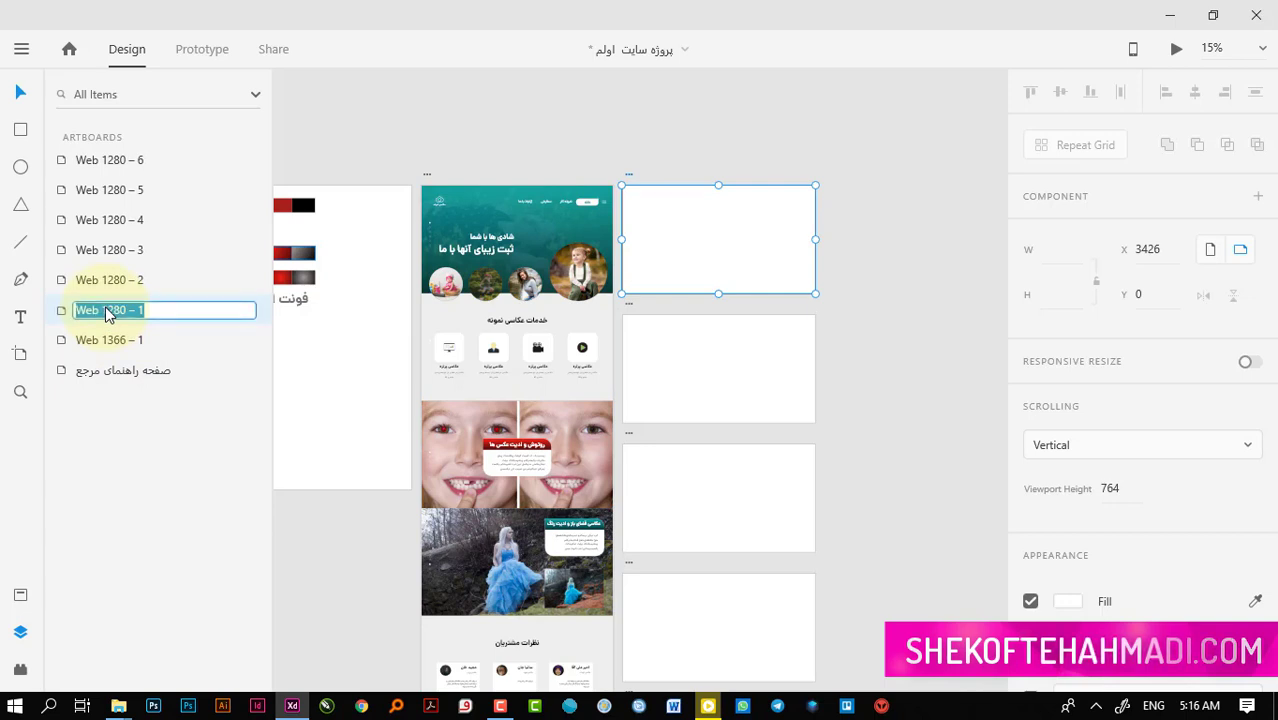
{"action": "left_click", "coordinate": [115, 340]}
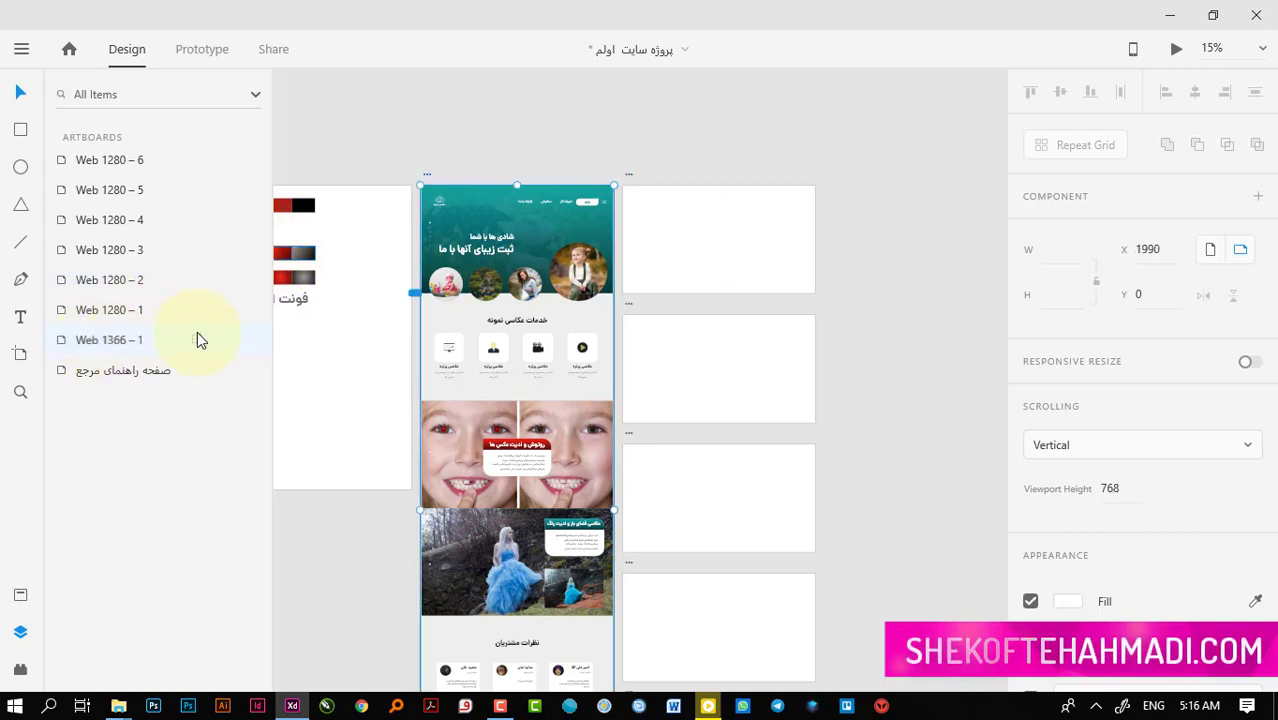
{"action": "left_click", "coordinate": [619, 129]}
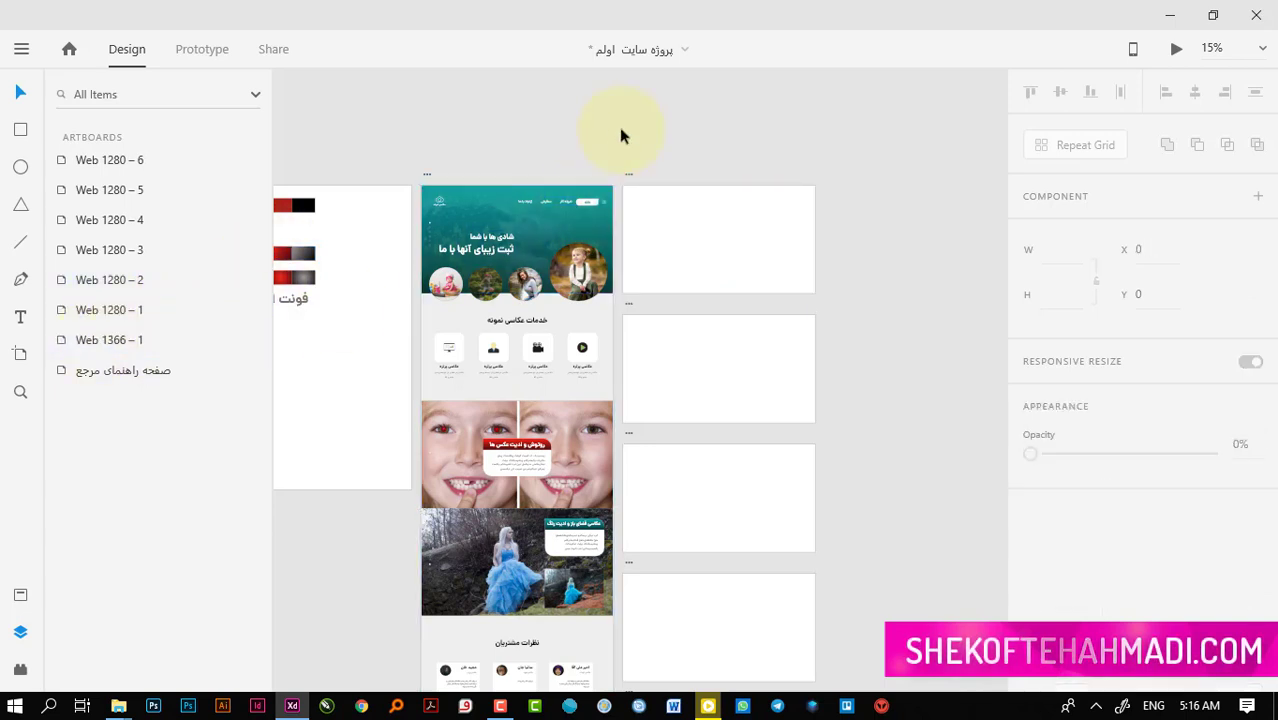
Rename the photography page's artboard, Web 1366 – 1, as "one page"
{"action": "double_click", "coordinate": [106, 341]}
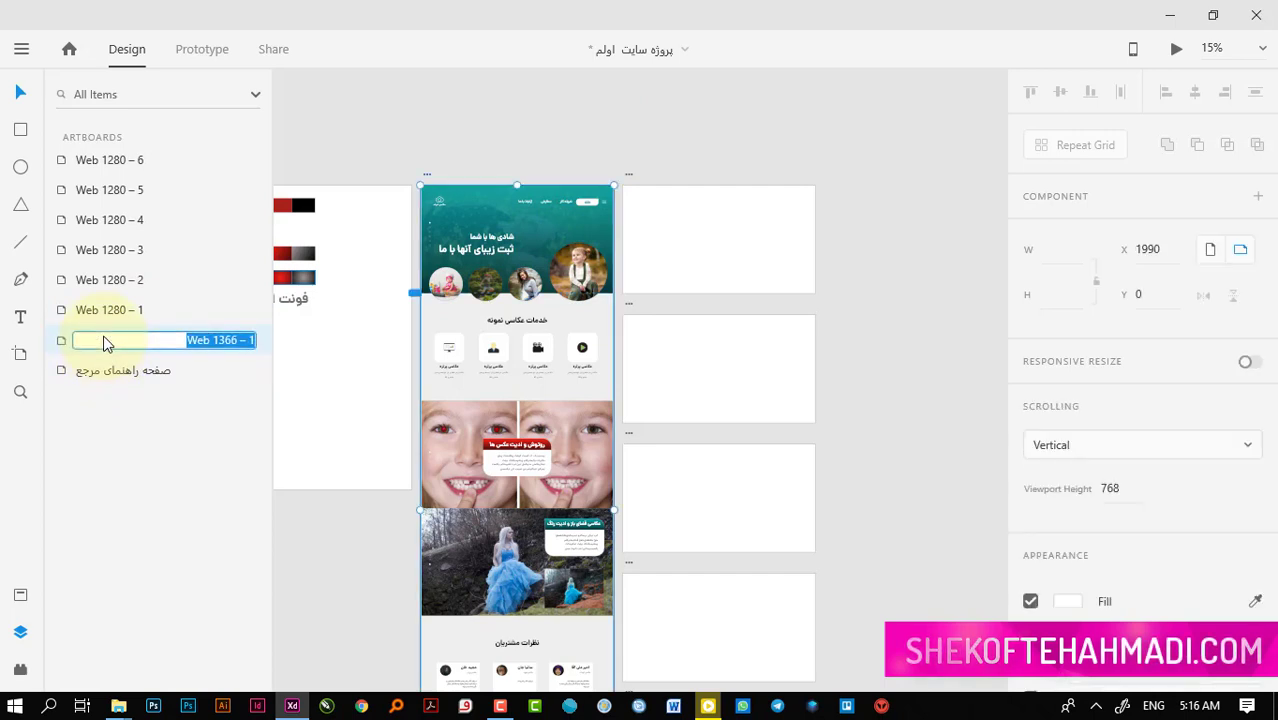
{"action": "type", "text": "one page"}
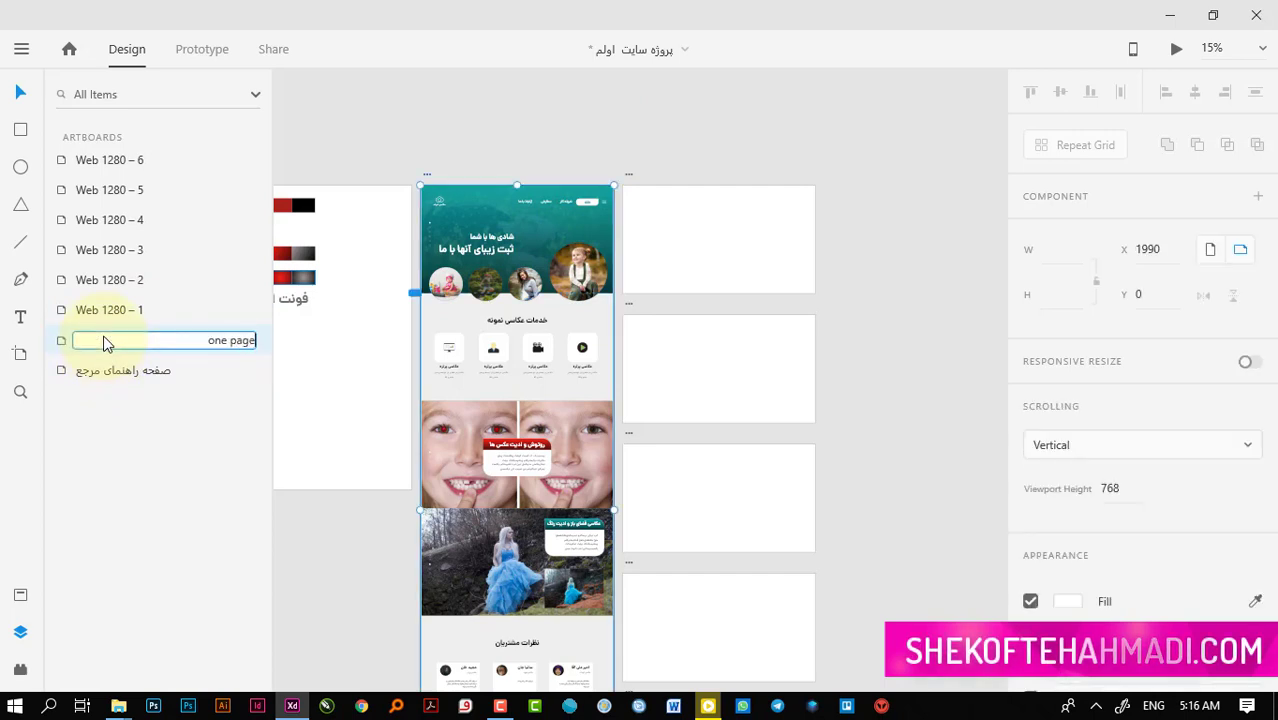
{"action": "key", "text": "Return"}
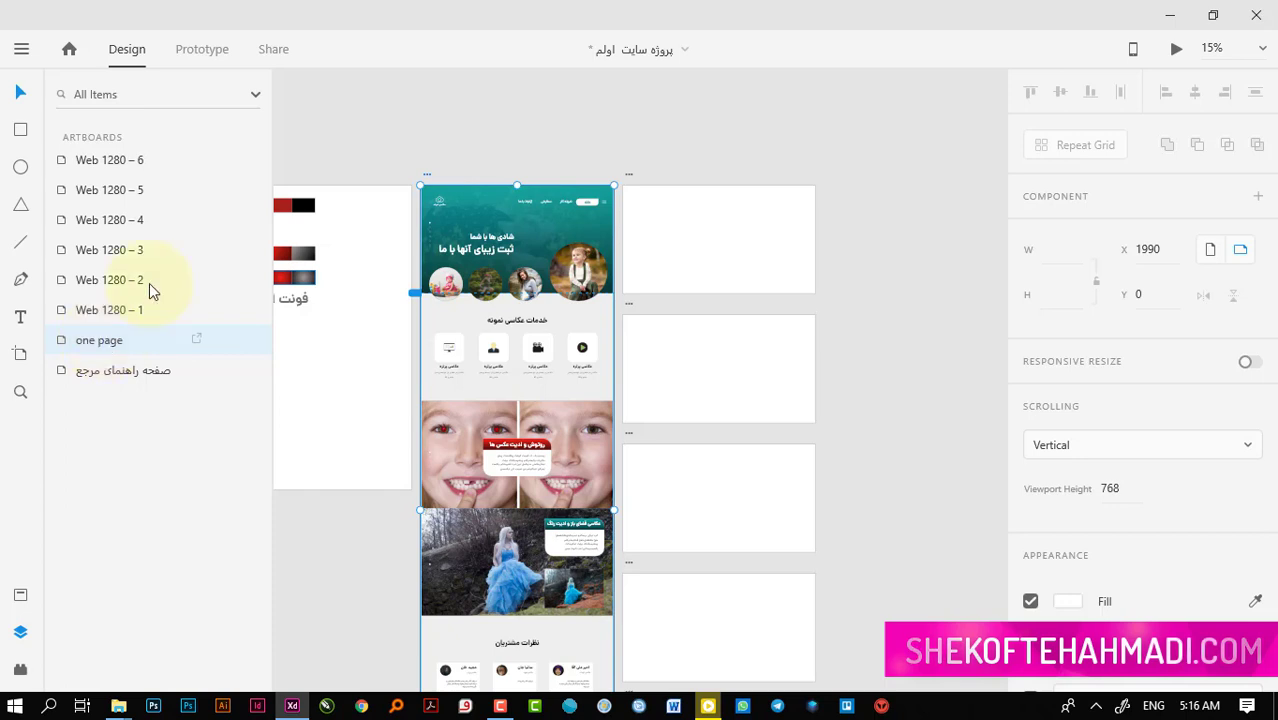
Rename the blank artboards Web 1280 – 1 and Web 1280 – 2 as 1 and 2
{"action": "left_click_drag", "start_coordinate": [362, 174], "coordinate": [750, 265]}
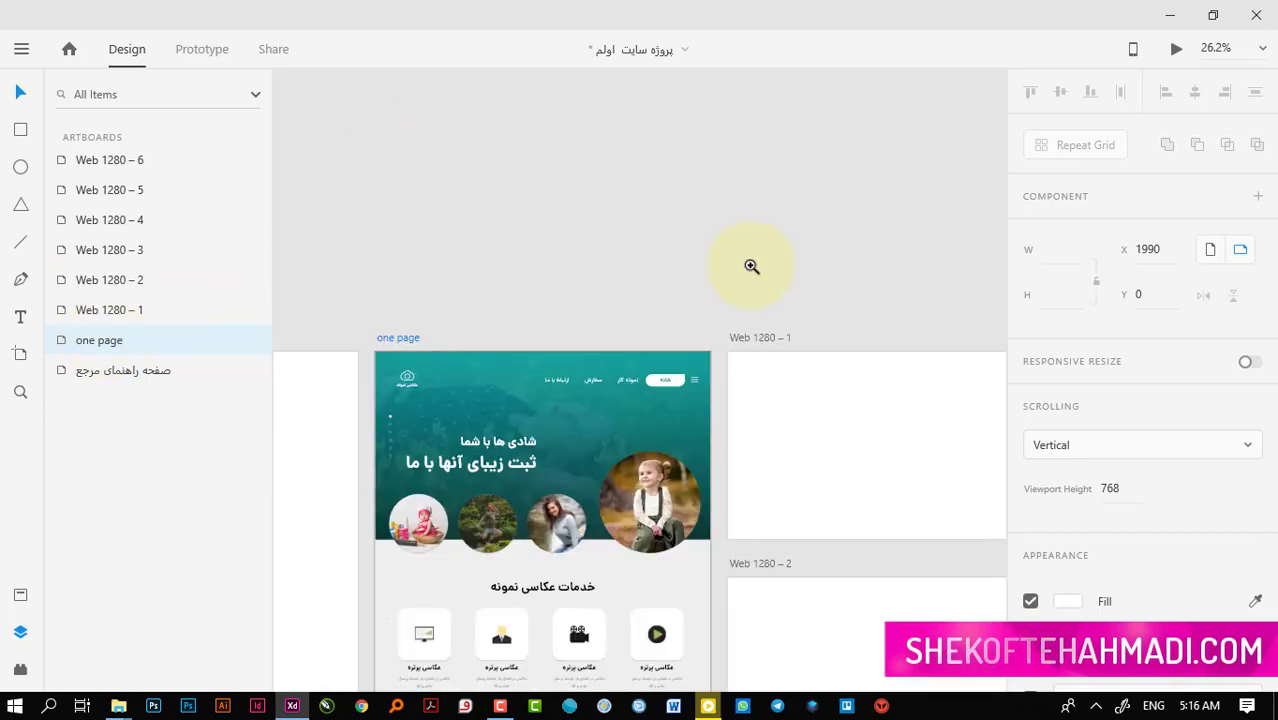
{"action": "left_click", "coordinate": [753, 325]}
{"action": "double_click", "coordinate": [753, 336]}
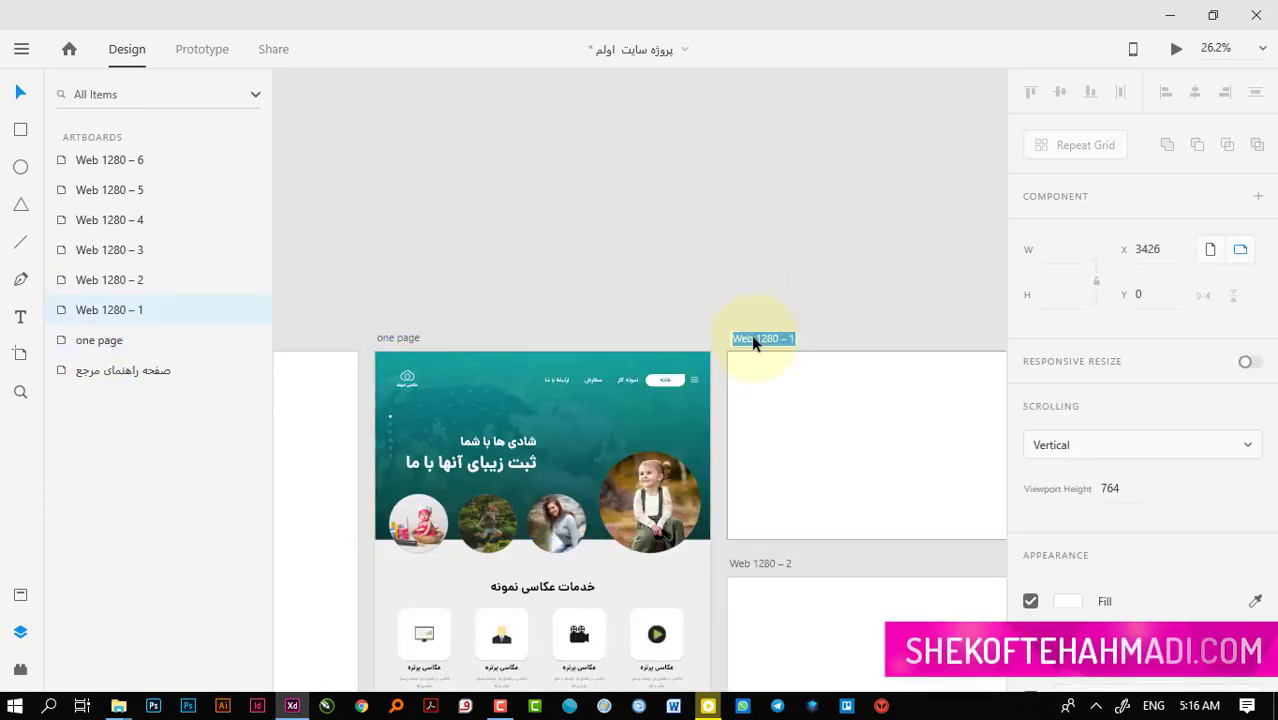
{"action": "type", "text": "1"}
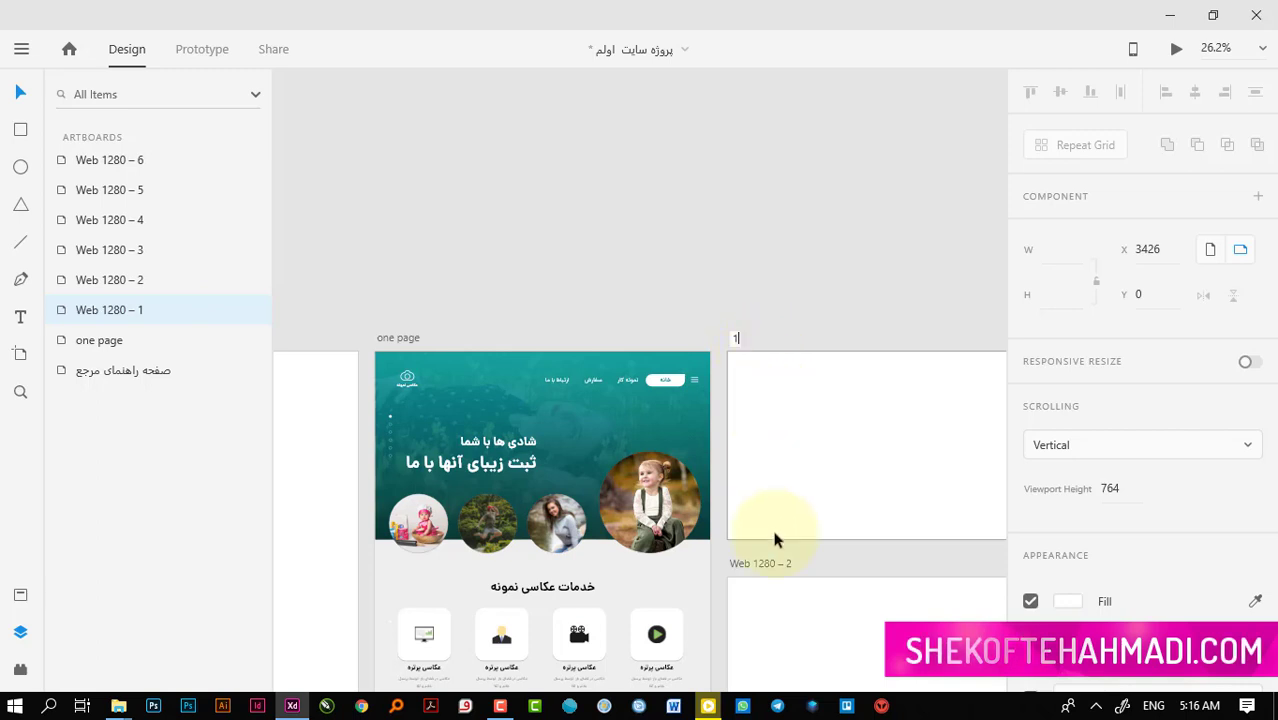
{"action": "key", "text": "Return"}
{"action": "left_click", "coordinate": [772, 563]}
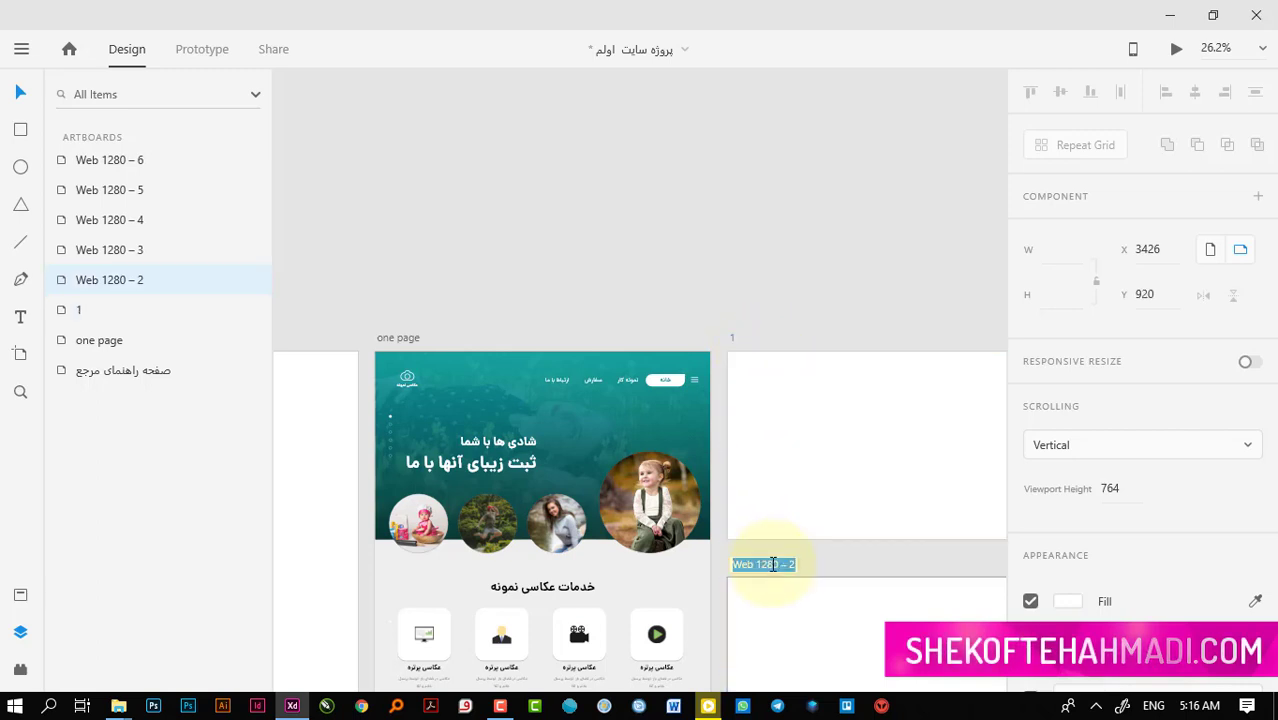
{"action": "double_click", "coordinate": [773, 564]}
{"action": "type", "text": "2"}
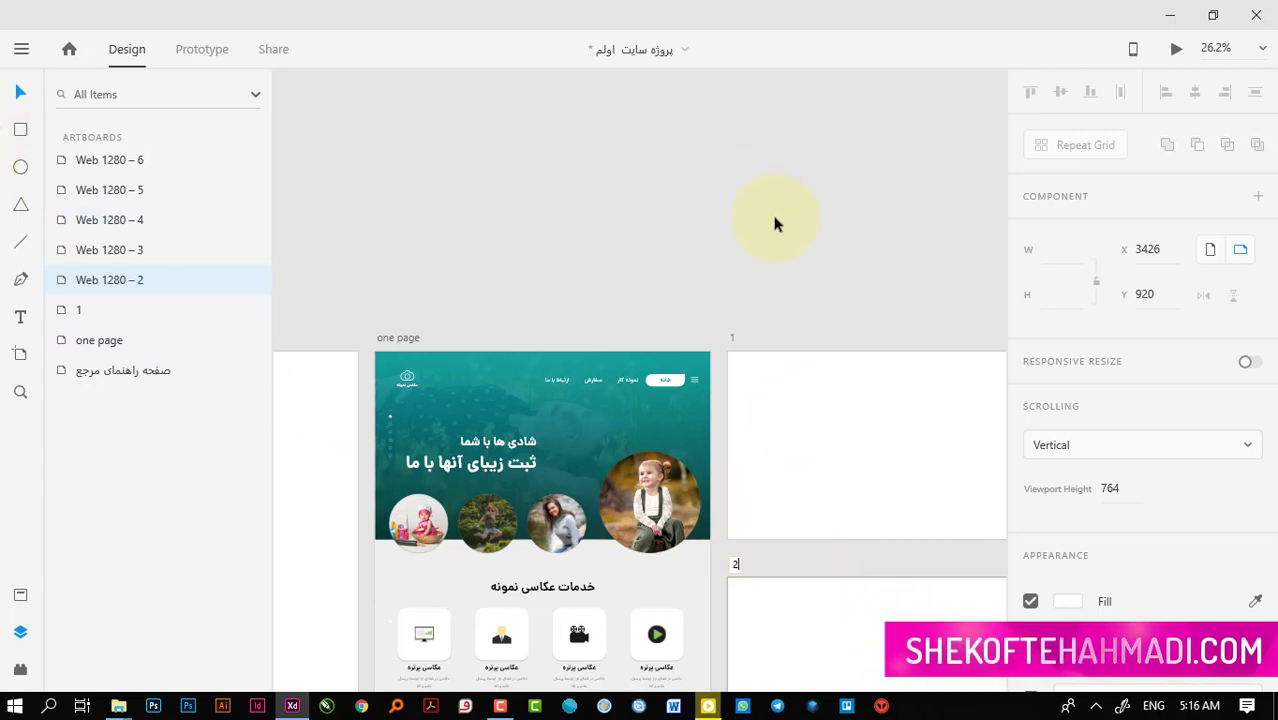
{"action": "key", "text": "Return"}
Rename the third blank artboard, Web 1280 – 3, as 3
{"action": "scroll", "coordinate": [747, 300], "scroll_direction": "down", "scroll_amount": 2}
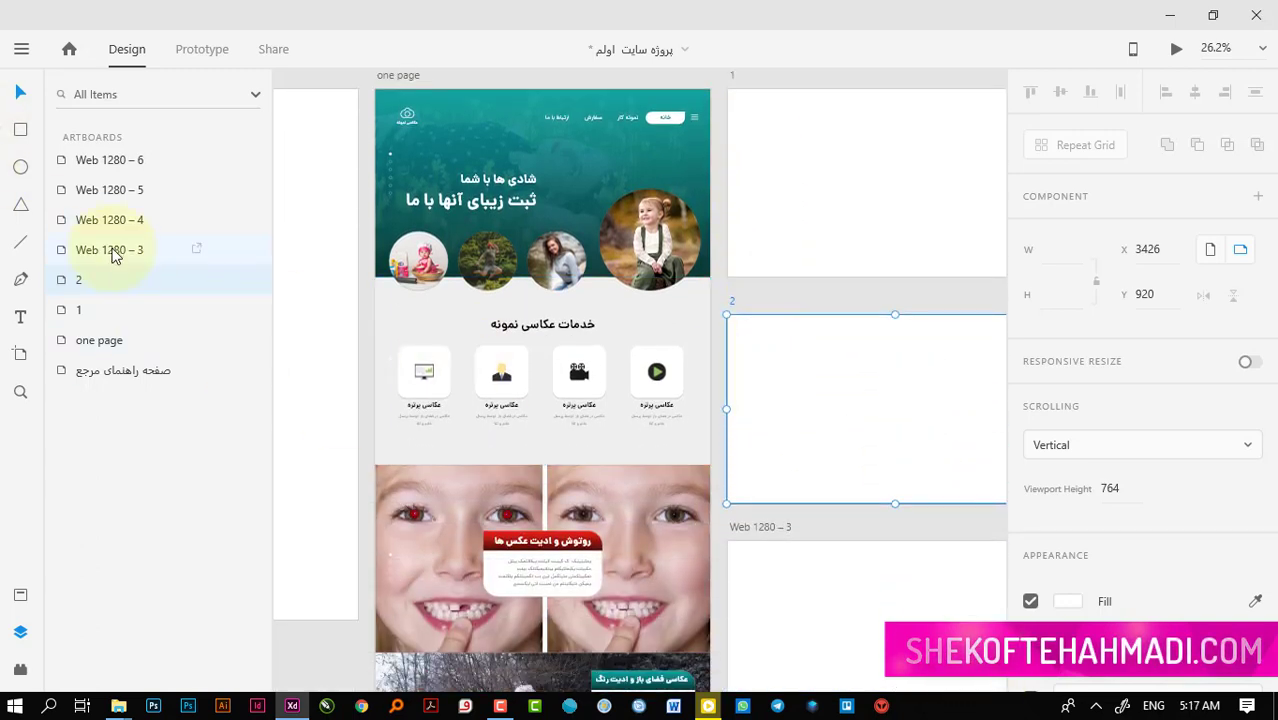
{"action": "double_click", "coordinate": [113, 252]}
{"action": "type", "text": "3"}
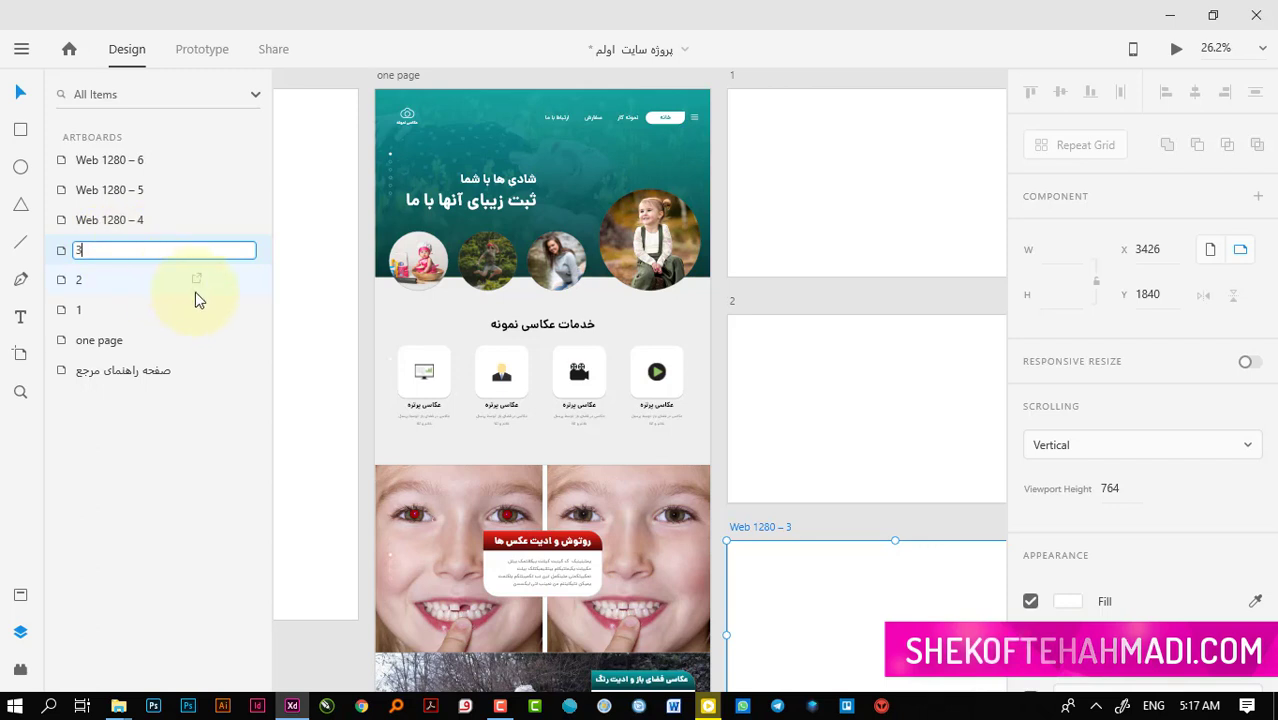
{"action": "key", "text": "Escape"}
{"action": "double_click", "coordinate": [129, 252]}
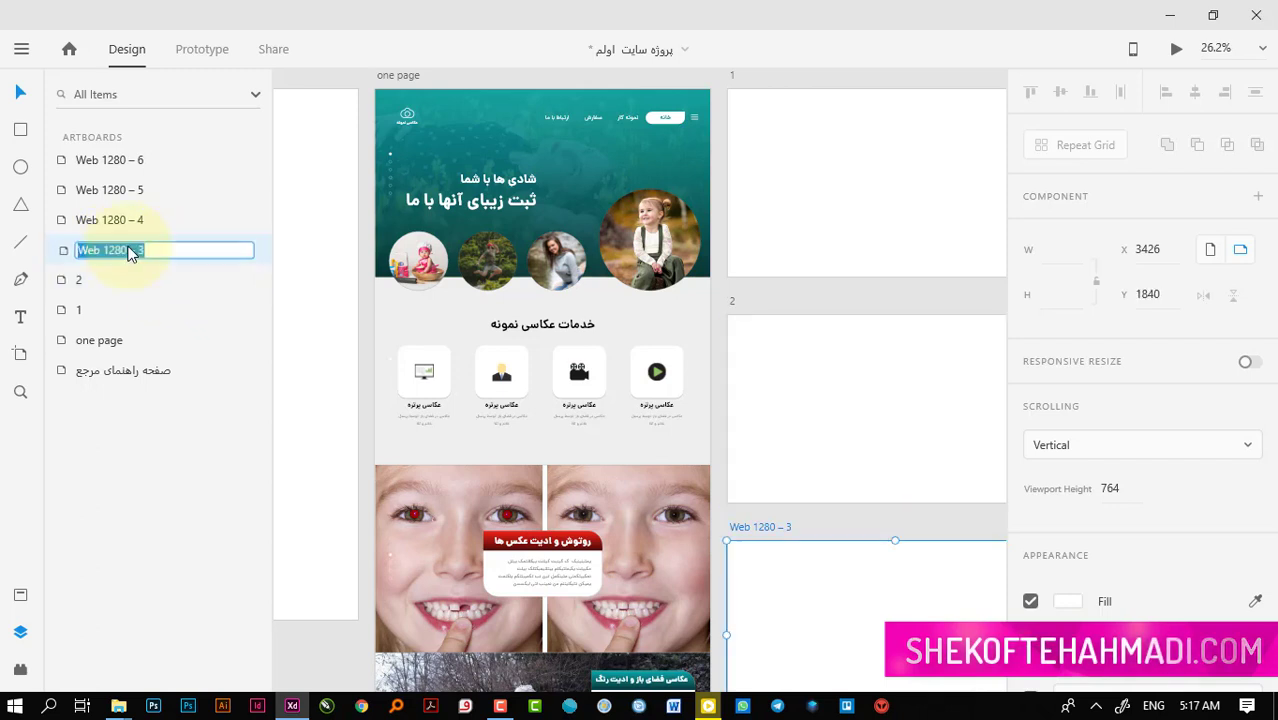
{"action": "type", "text": "3"}
{"action": "key", "text": "Return"}
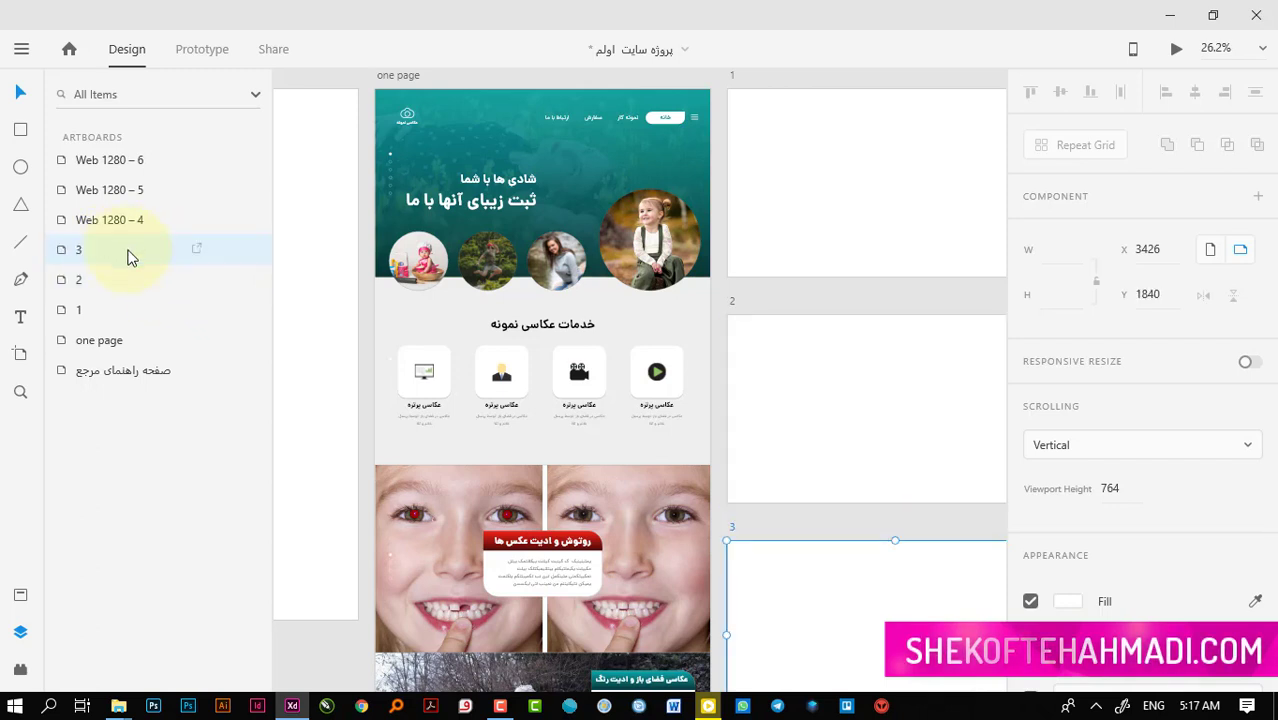
Rename the remaining blank artboards Web 1280 – 4, Web 1280 – 5 and Web 1280 – 6 as 4, 5 and 6
{"action": "scroll", "coordinate": [813, 557], "scroll_direction": "down", "scroll_amount": 5}
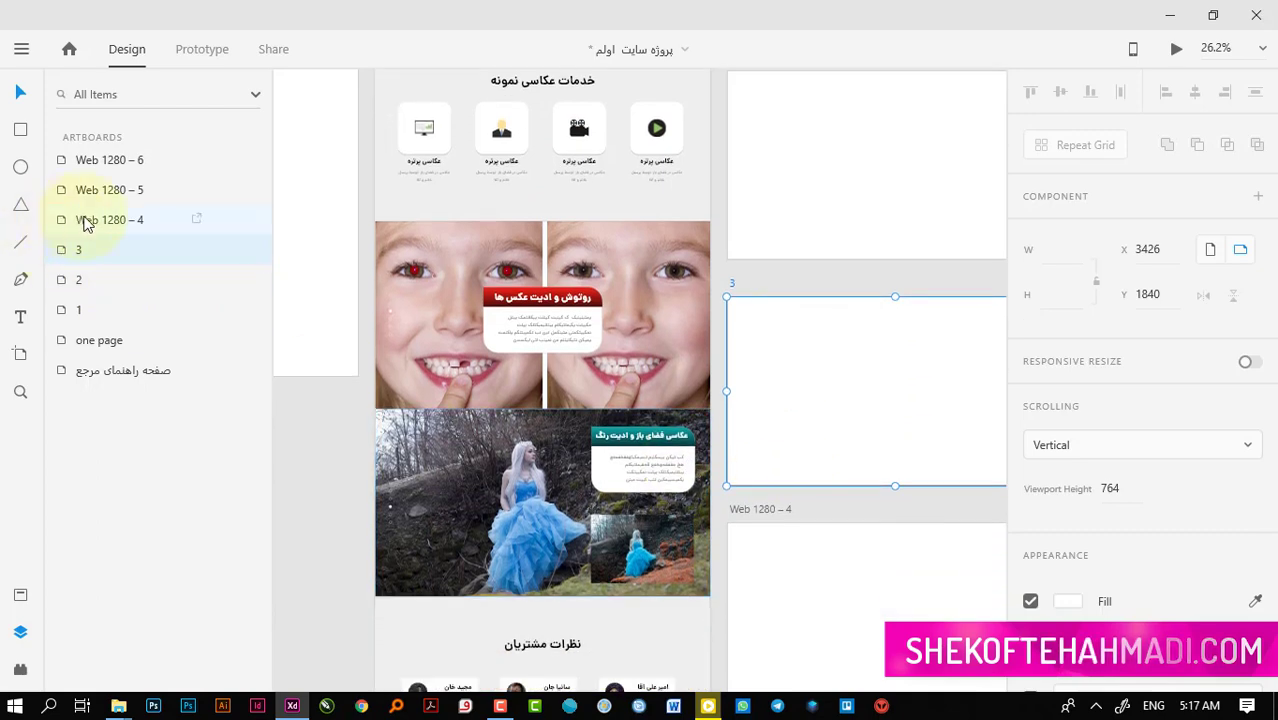
{"action": "double_click", "coordinate": [87, 221]}
{"action": "type", "text": "4"}
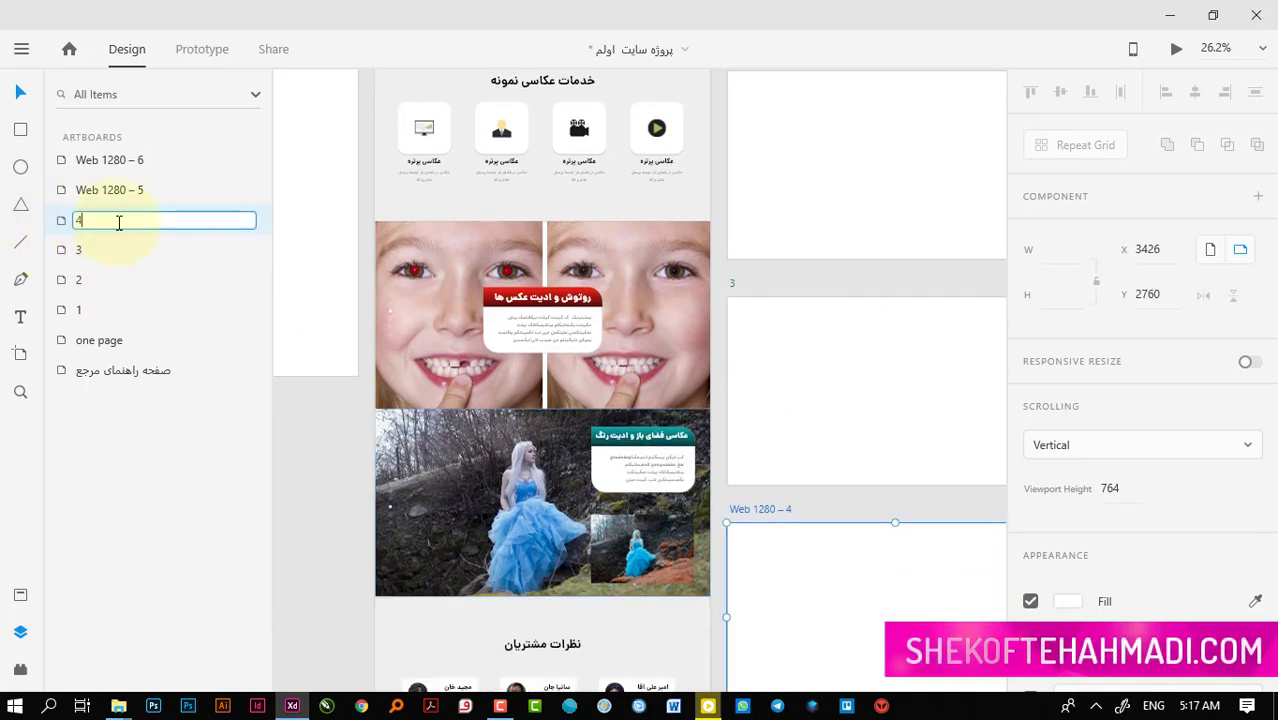
{"action": "key", "text": "Return"}
{"action": "double_click", "coordinate": [117, 192]}
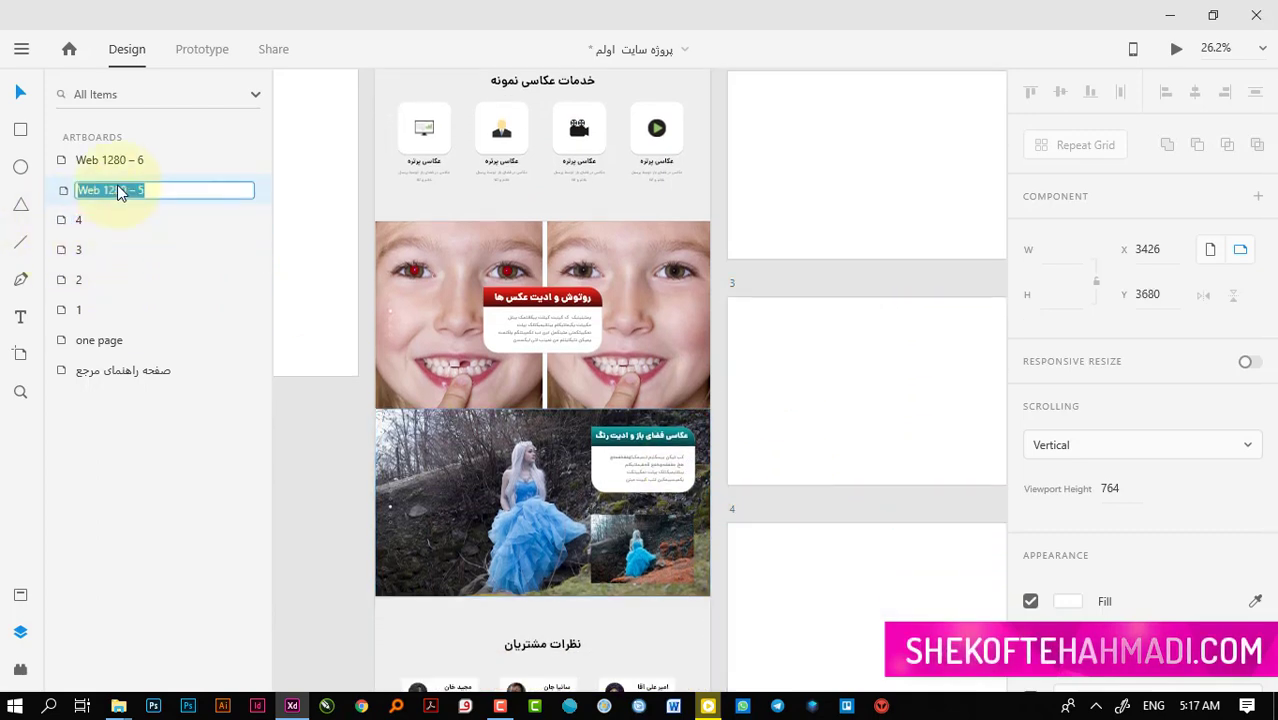
{"action": "type", "text": "5"}
{"action": "key", "text": "Return"}
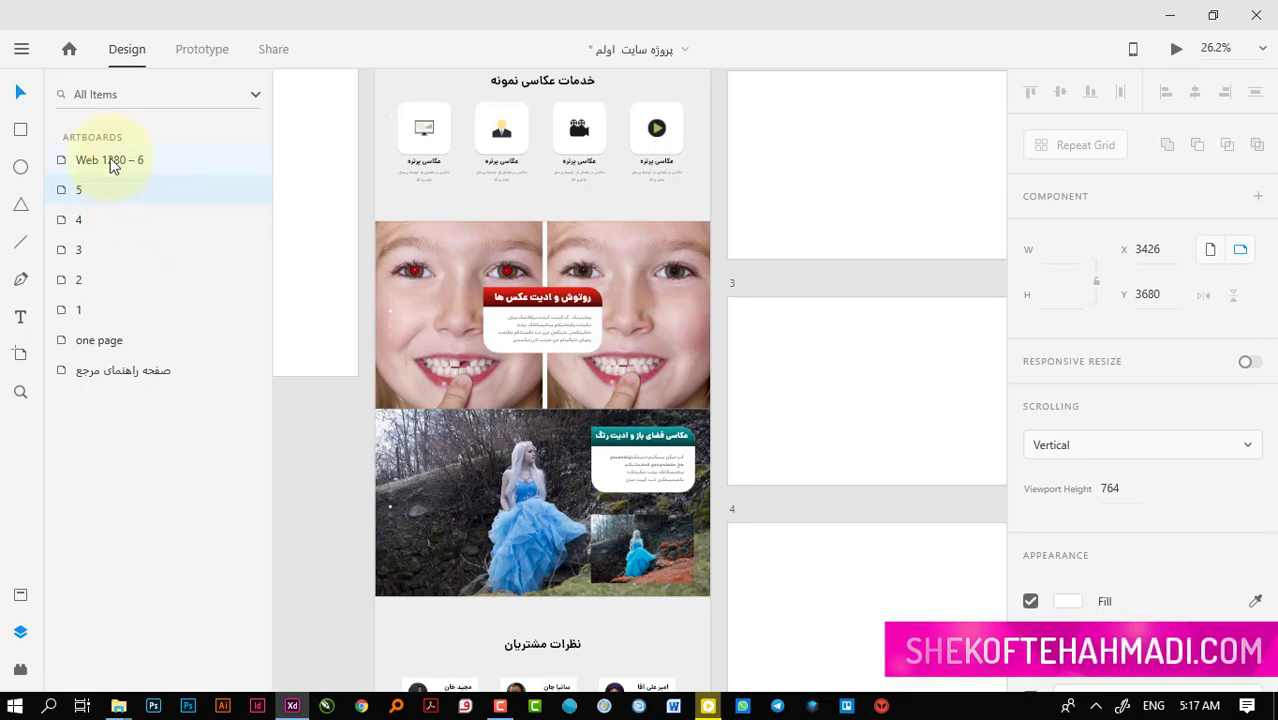
{"action": "left_click", "coordinate": [111, 163]}
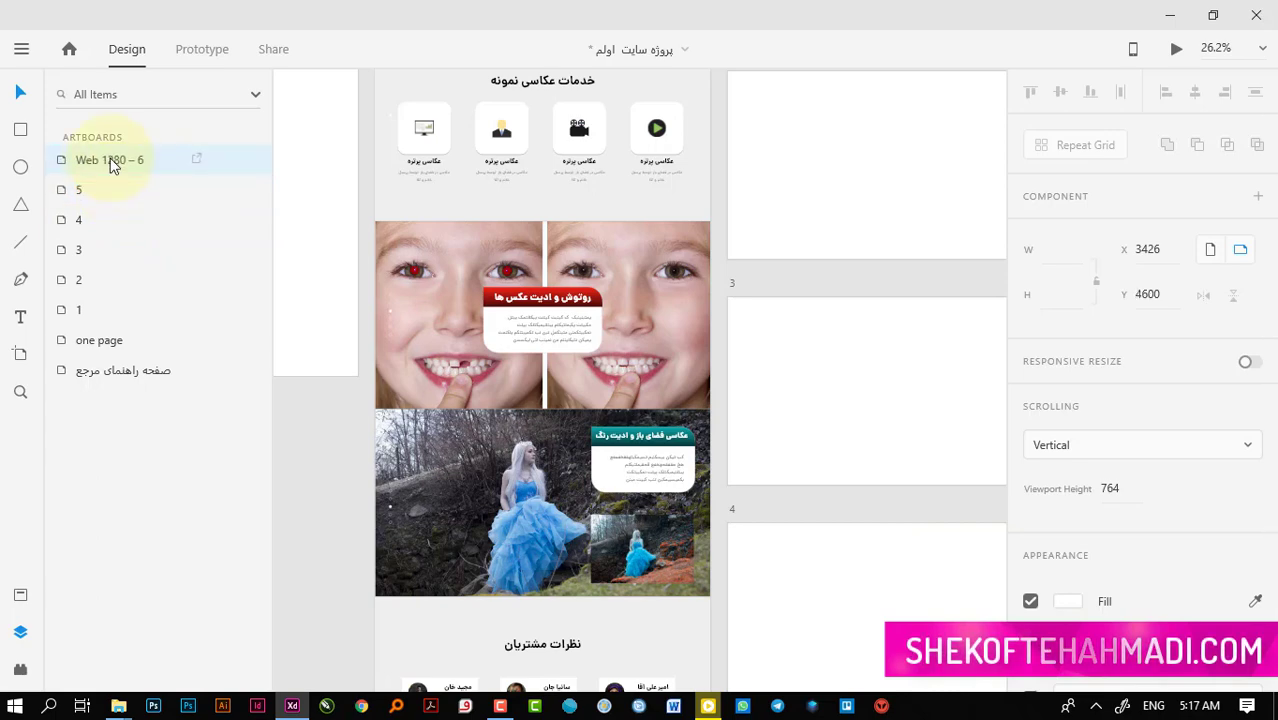
{"action": "double_click", "coordinate": [112, 166]}
{"action": "key", "text": "Return"}
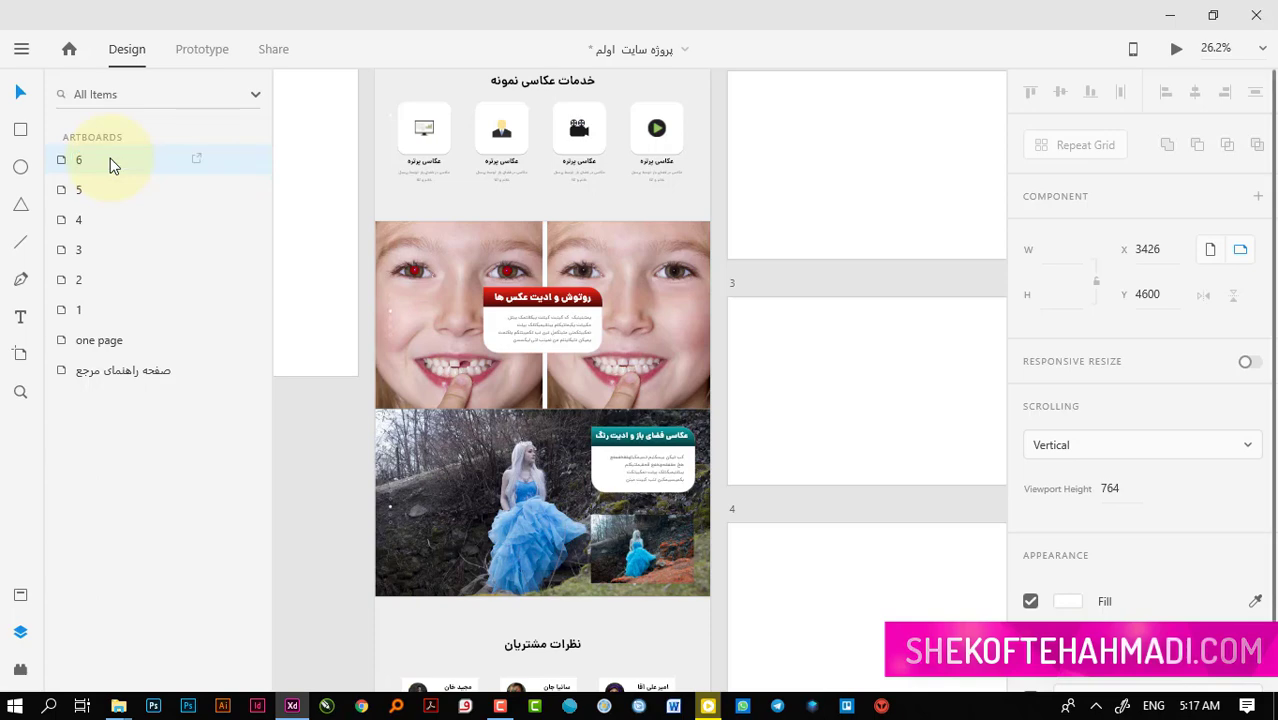
Copy the teal hero section with its menu, heading and round photos from one page onto artboard 1
{"action": "left_click", "coordinate": [333, 436]}
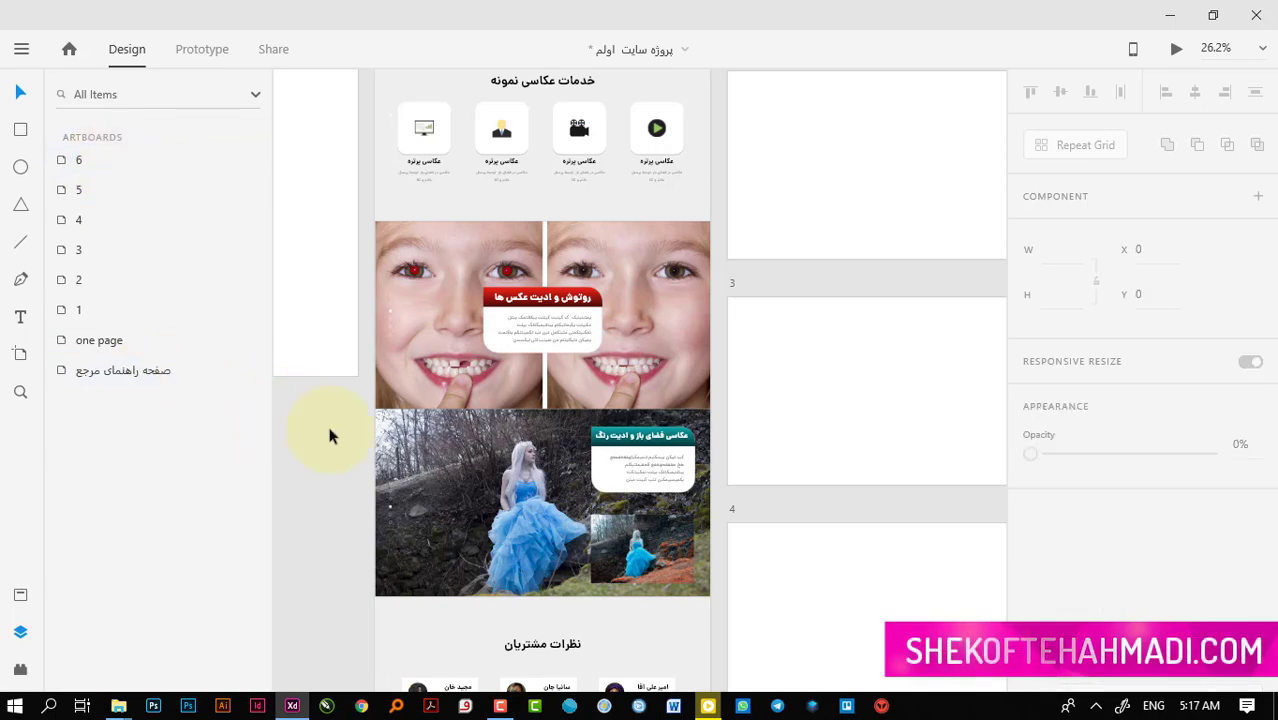
{"action": "key", "text": "ctrl+0"}
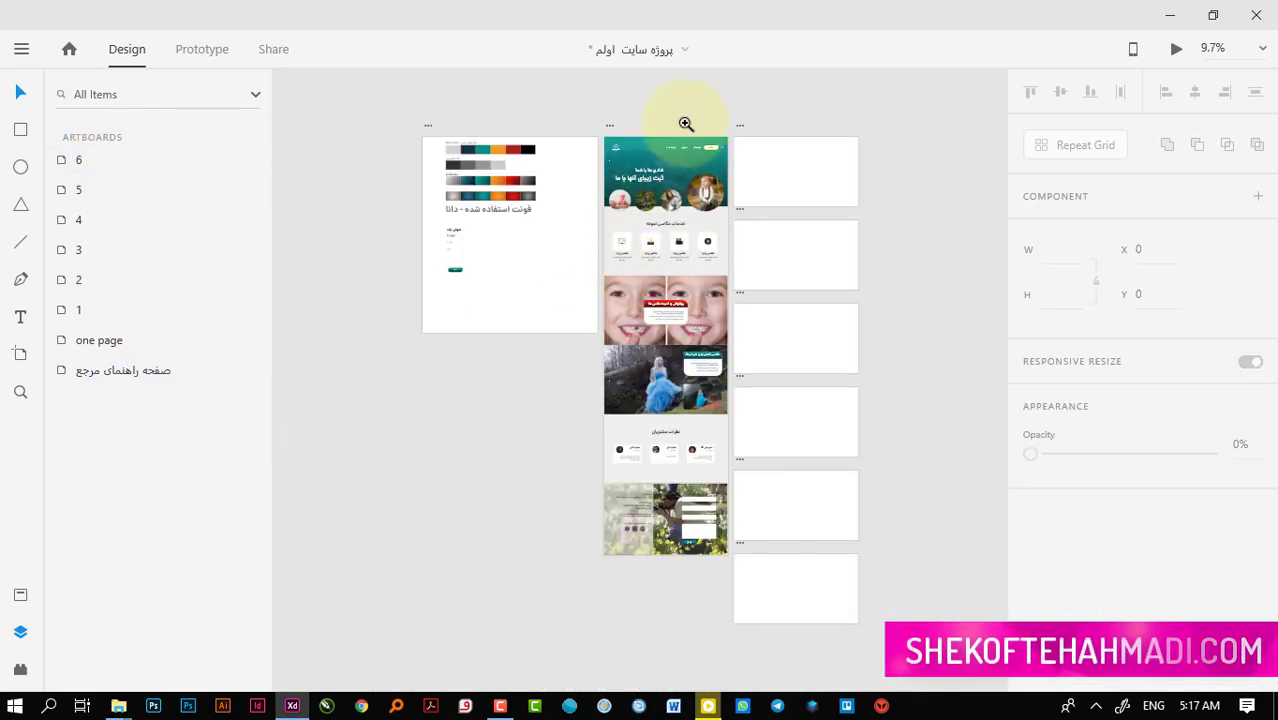
{"action": "left_click", "coordinate": [864, 217]}
{"action": "left_click_drag", "start_coordinate": [824, 323], "coordinate": [898, 263]}
{"action": "scroll", "coordinate": [898, 263], "scroll_direction": "left", "scroll_amount": 5}
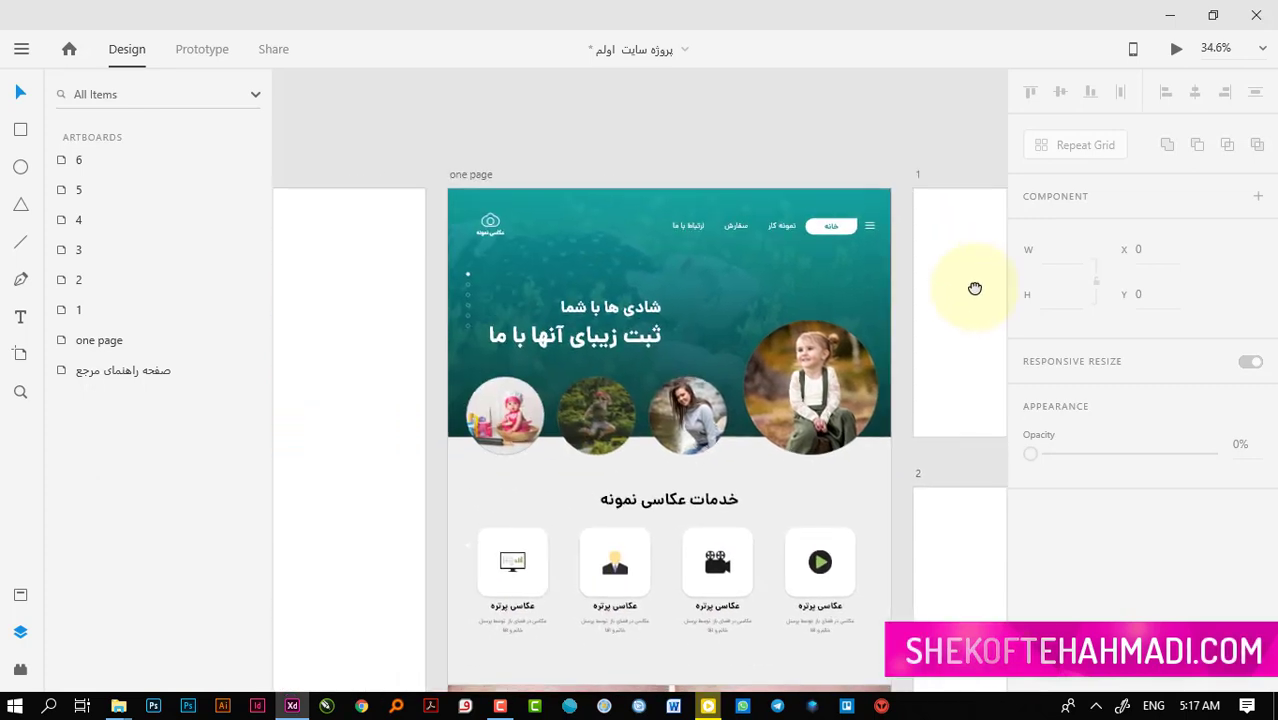
{"action": "scroll", "coordinate": [765, 288], "scroll_direction": "right", "scroll_amount": 2}
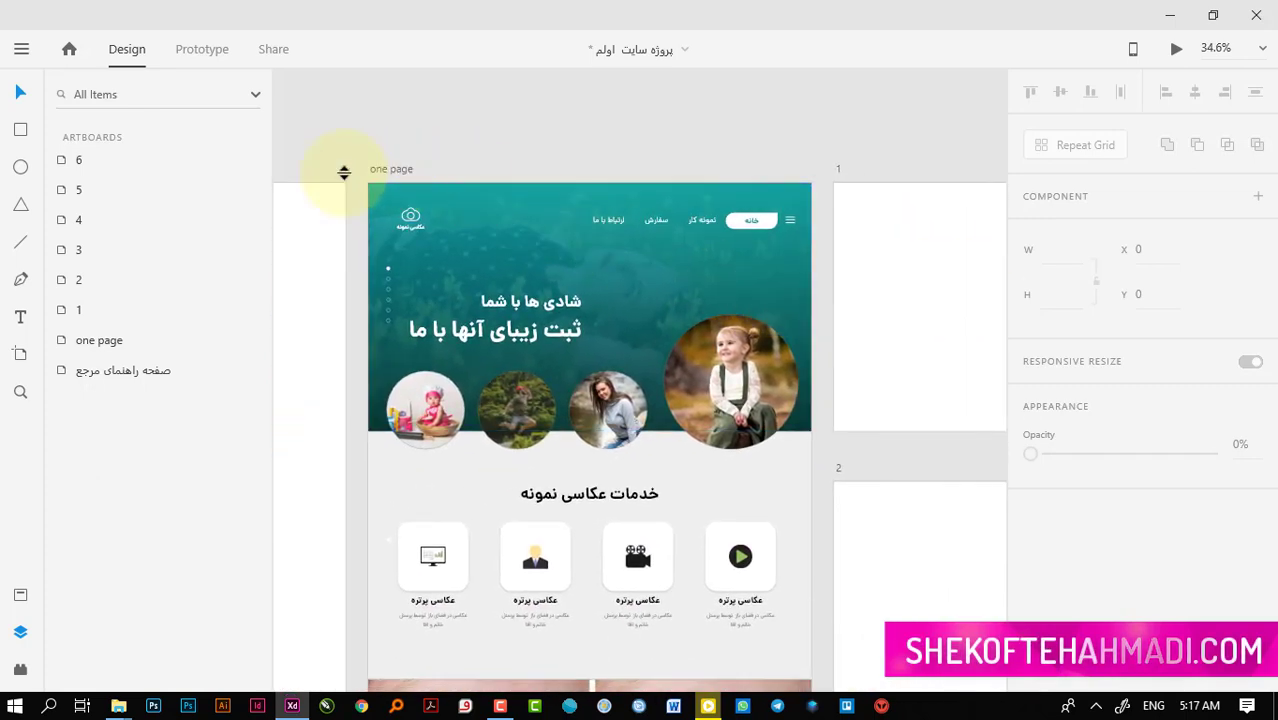
{"action": "left_click_drag", "start_coordinate": [352, 182], "coordinate": [822, 408]}
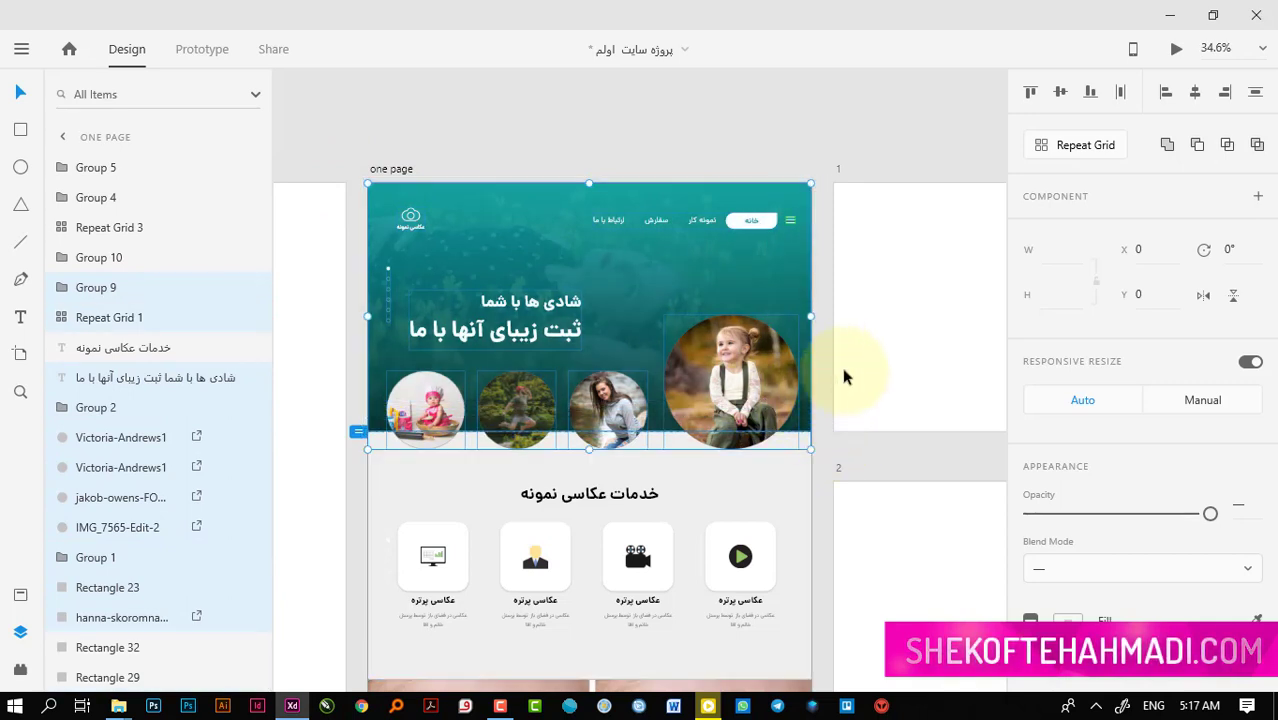
{"action": "left_click_drag", "start_coordinate": [848, 362], "coordinate": [525, 355]}
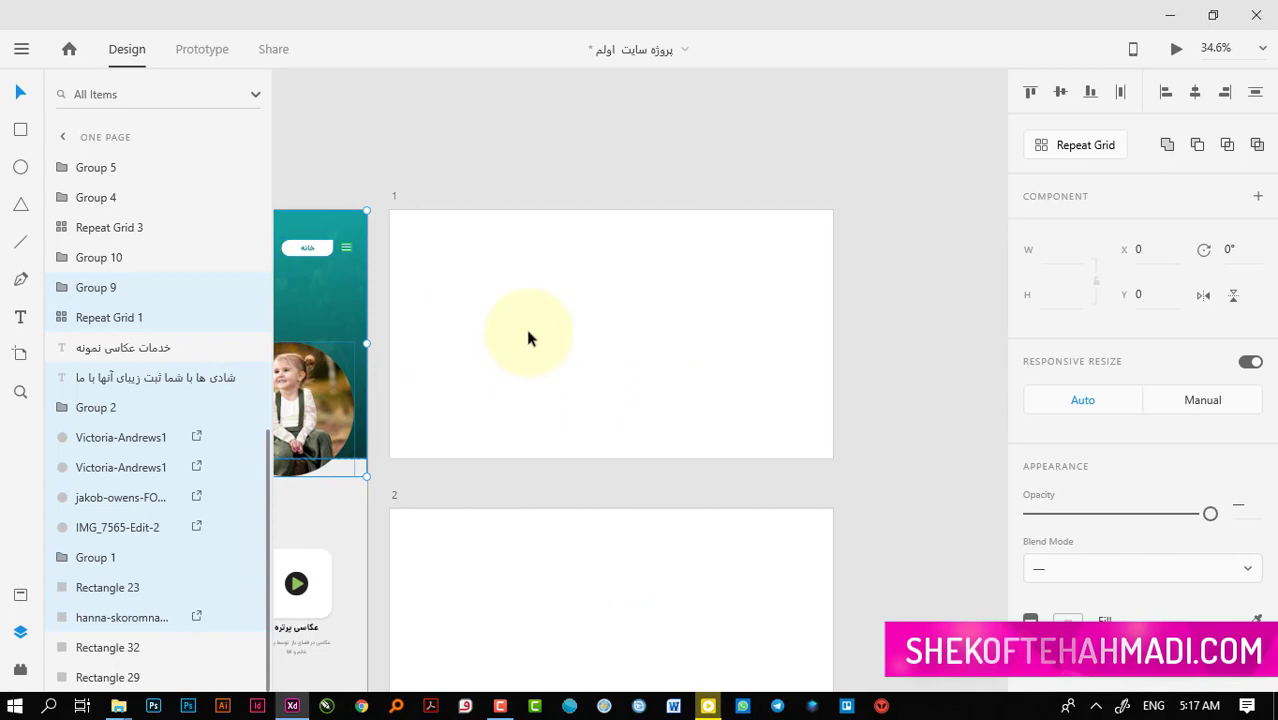
{"action": "left_click", "coordinate": [530, 338]}
{"action": "key", "text": "ctrl+v"}
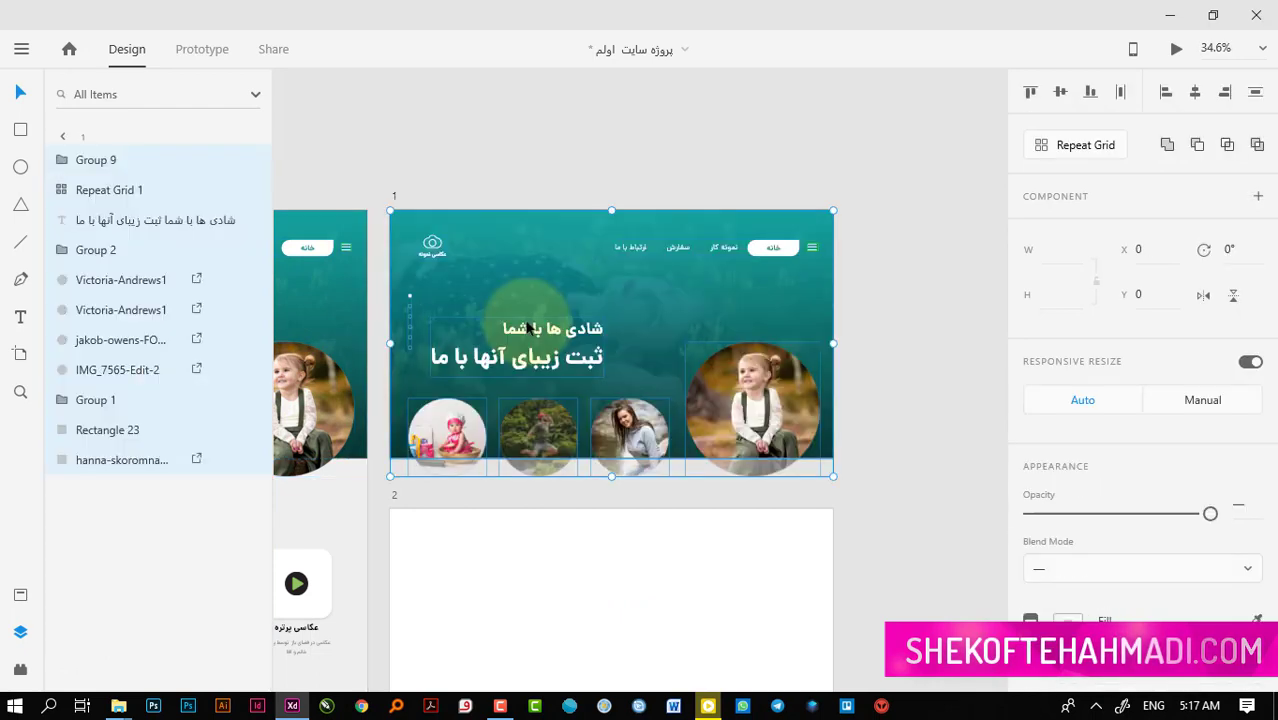
{"action": "left_click", "coordinate": [513, 163]}
Copy the photography services section with its four icon cards from one page onto artboard 2
{"action": "scroll", "coordinate": [516, 282], "scroll_direction": "down", "scroll_amount": 2}
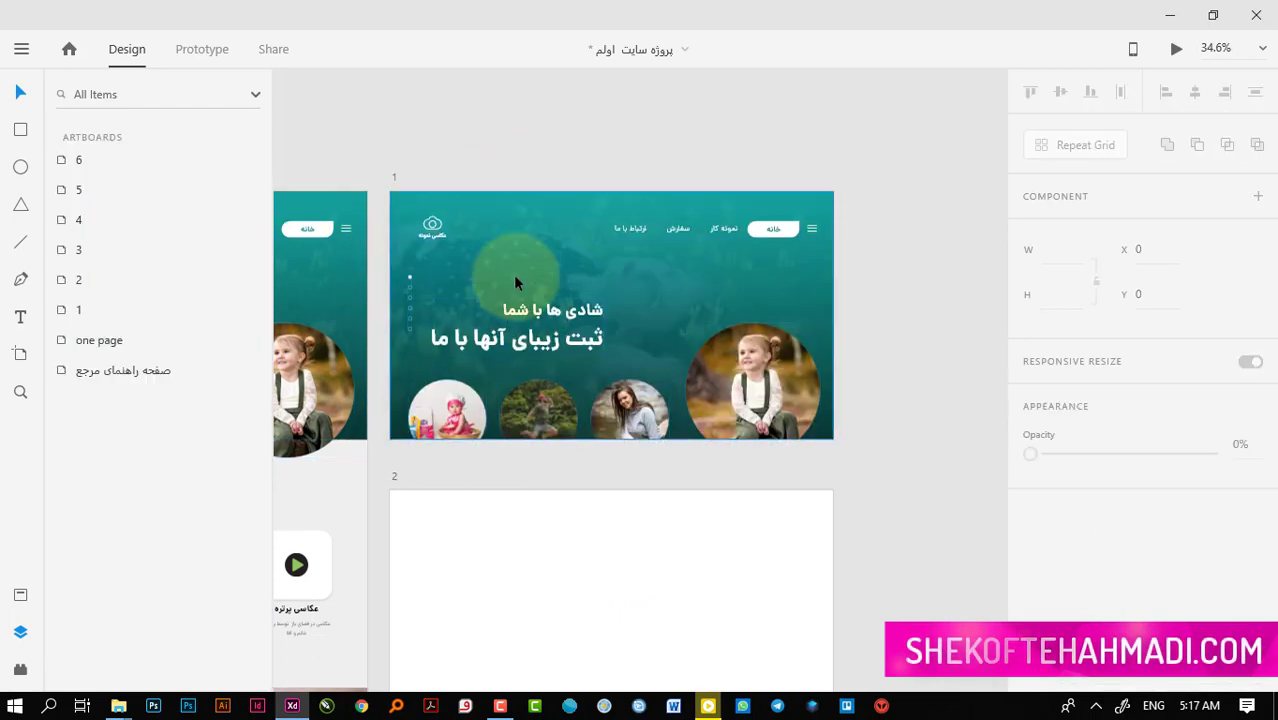
{"action": "scroll", "coordinate": [441, 374], "scroll_direction": "left", "scroll_amount": 8}
{"action": "scroll", "coordinate": [441, 374], "scroll_direction": "down", "scroll_amount": 3}
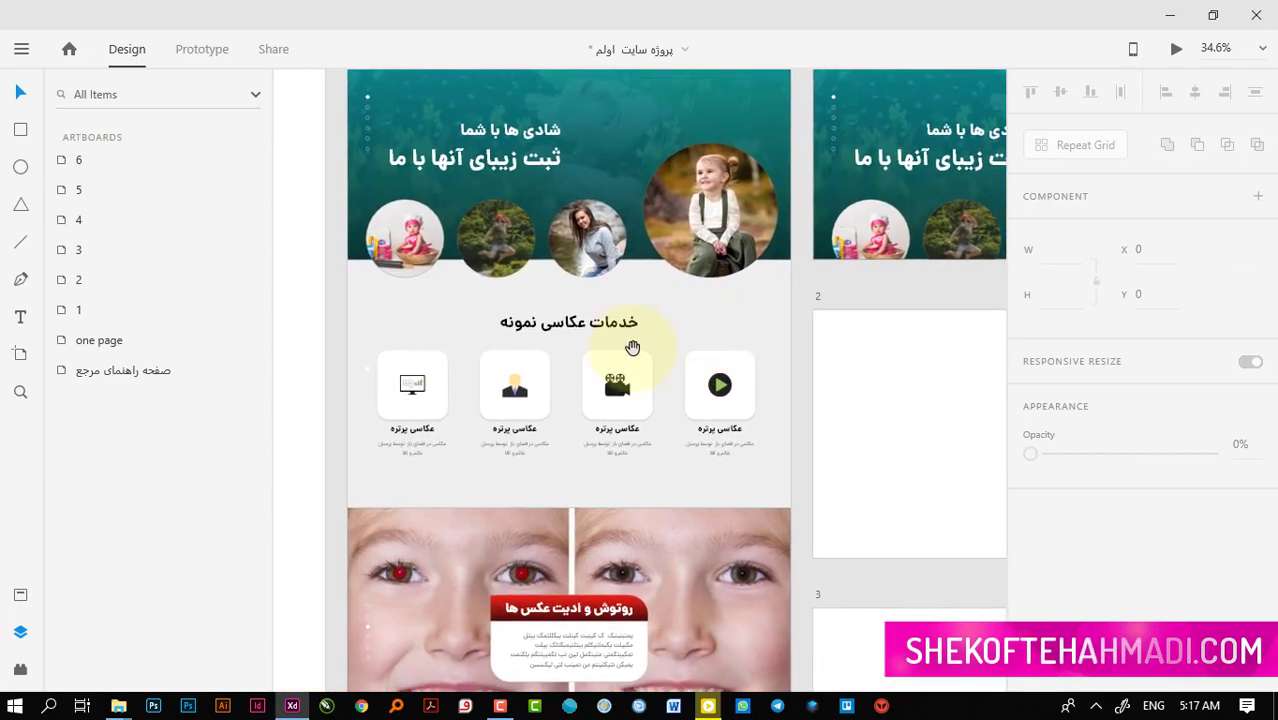
{"action": "left_click_drag", "start_coordinate": [331, 301], "coordinate": [770, 480]}
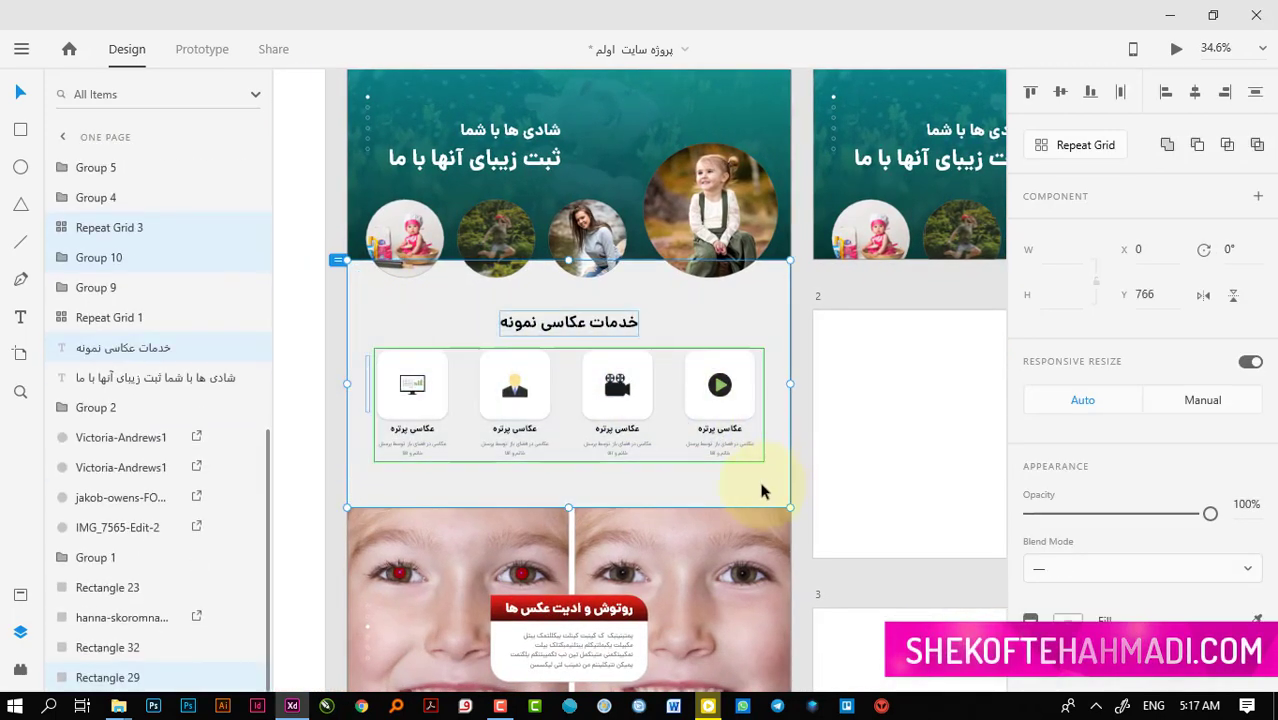
{"action": "left_click_drag", "start_coordinate": [848, 487], "coordinate": [568, 459]}
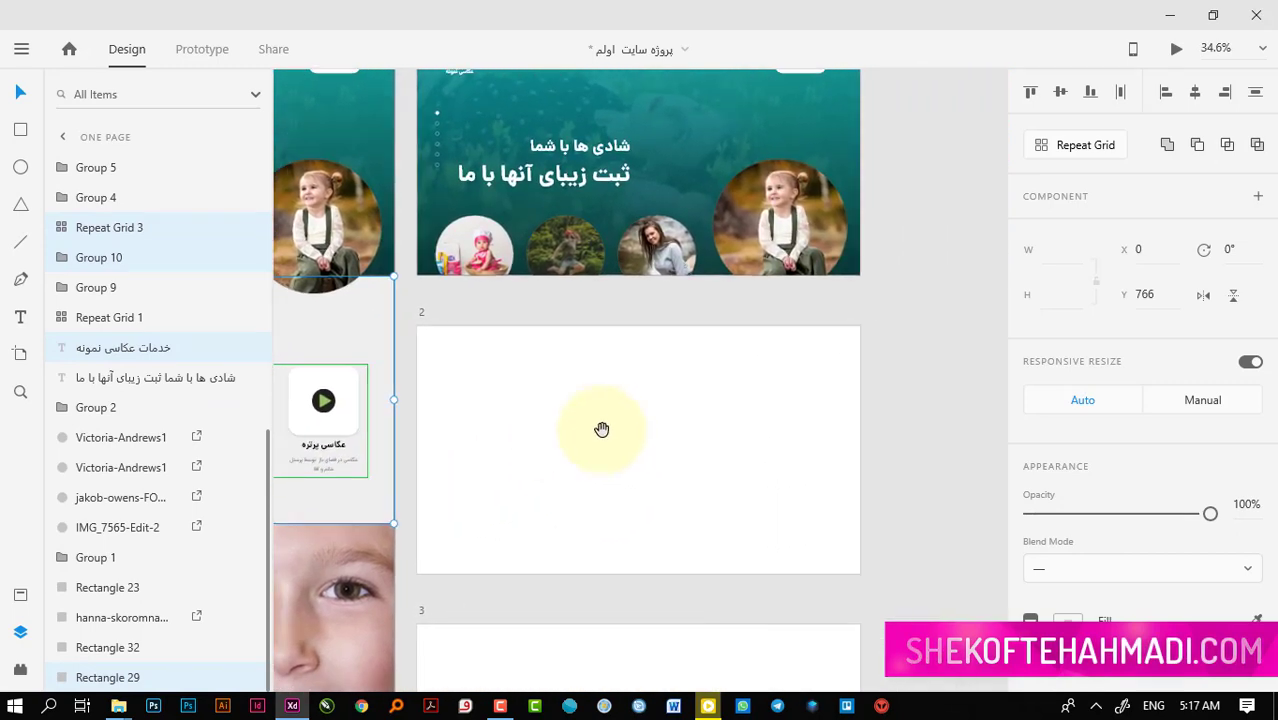
{"action": "left_click", "coordinate": [795, 423]}
{"action": "key", "text": "ctrl+v"}
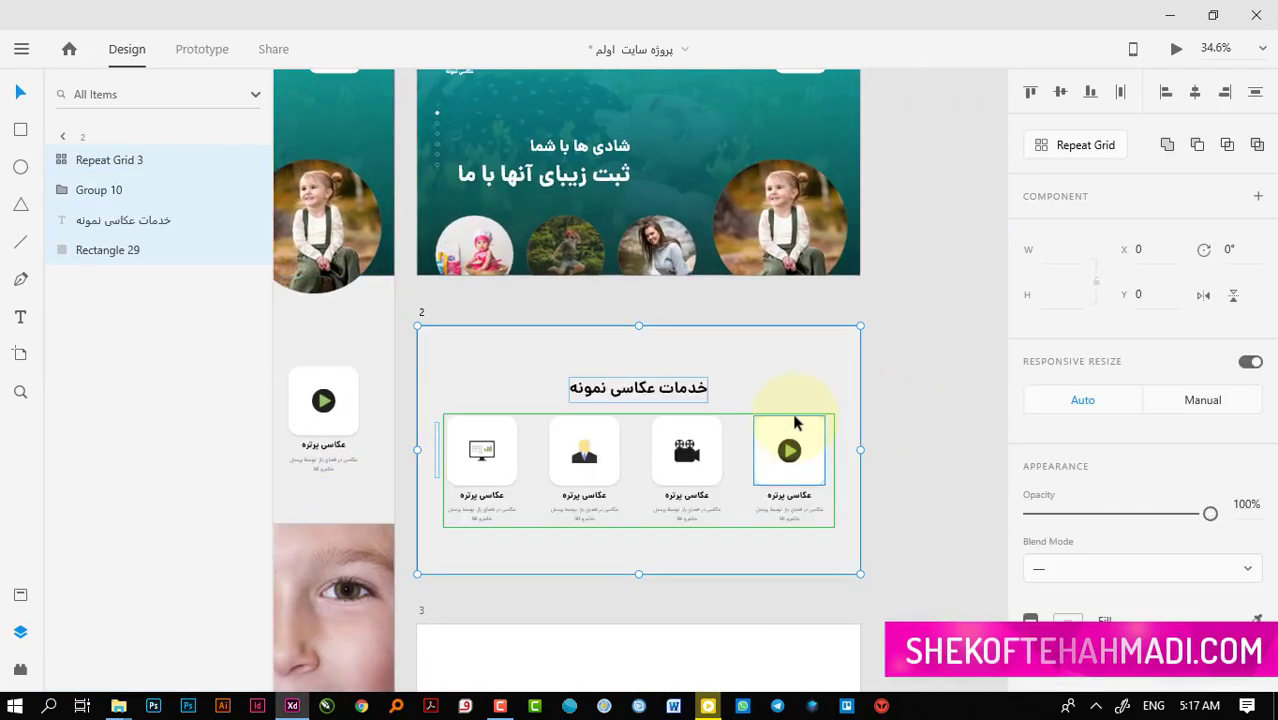
{"action": "left_click", "coordinate": [927, 442]}
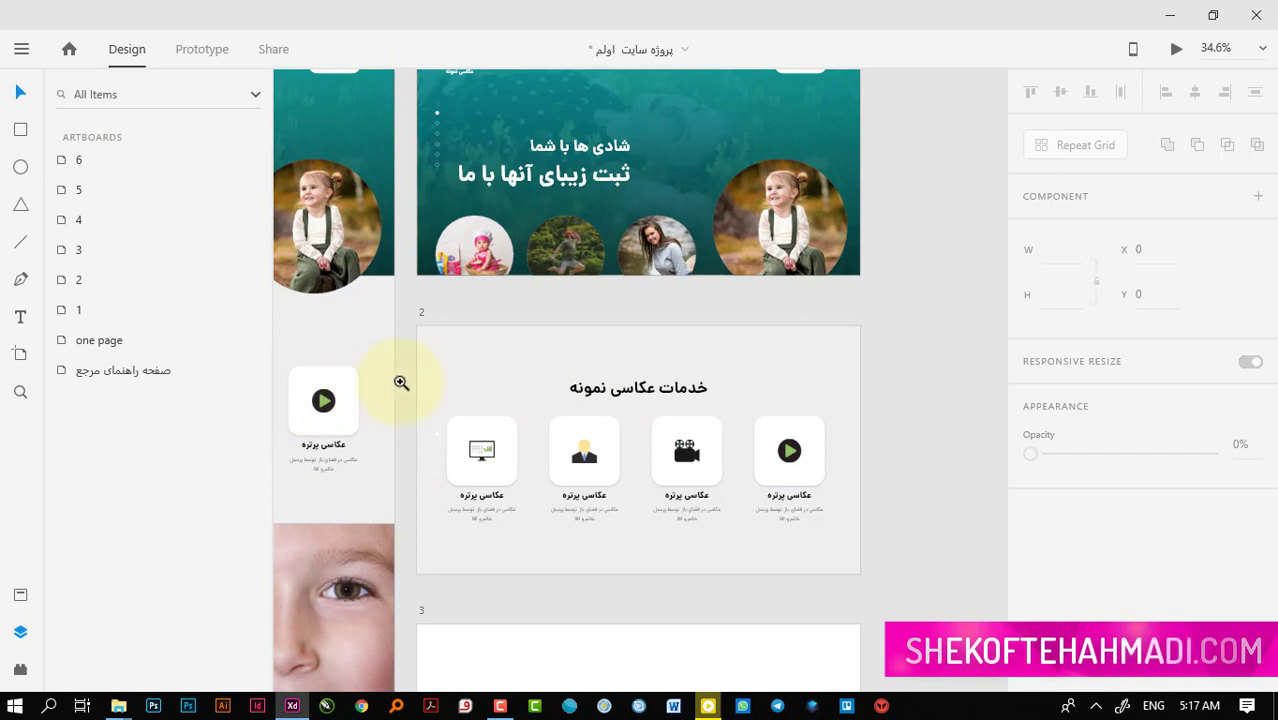
Set the fill of the page-indicator dots on artboard 2 to black (#000000)
{"action": "left_click_drag", "start_coordinate": [402, 379], "coordinate": [499, 531]}
{"action": "left_click_drag", "start_coordinate": [521, 236], "coordinate": [735, 573]}
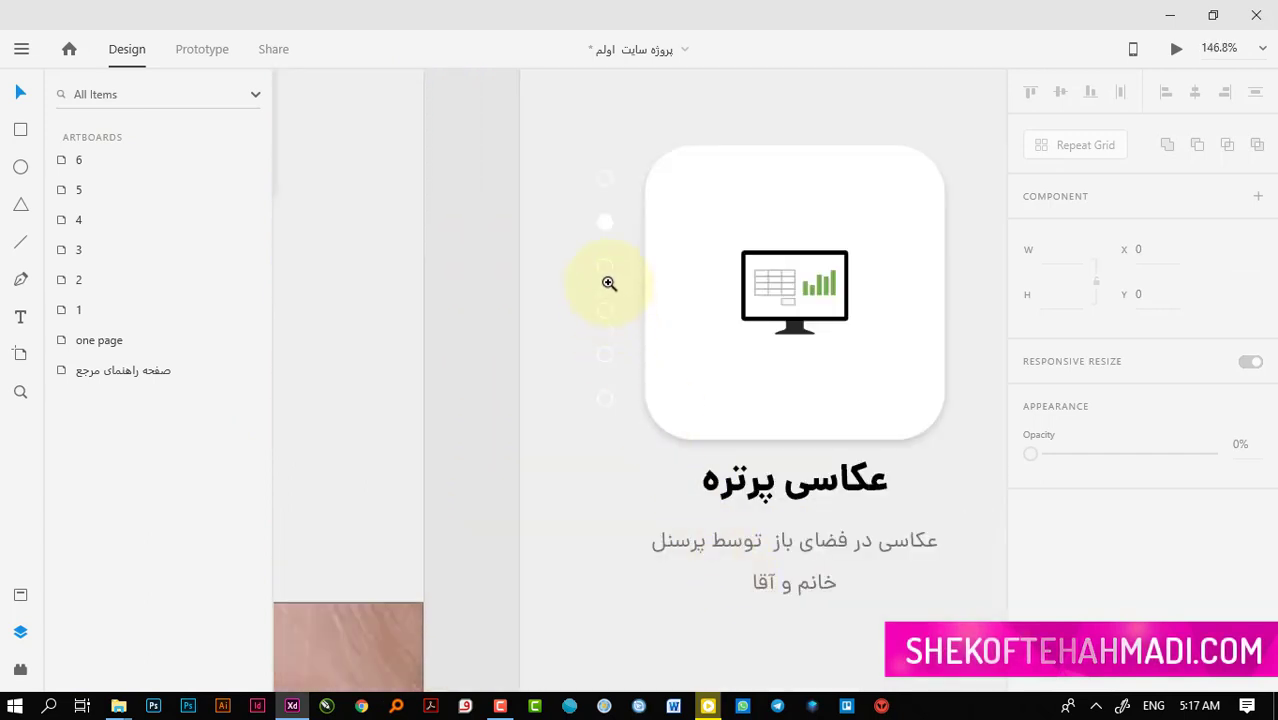
{"action": "left_click", "coordinate": [602, 222]}
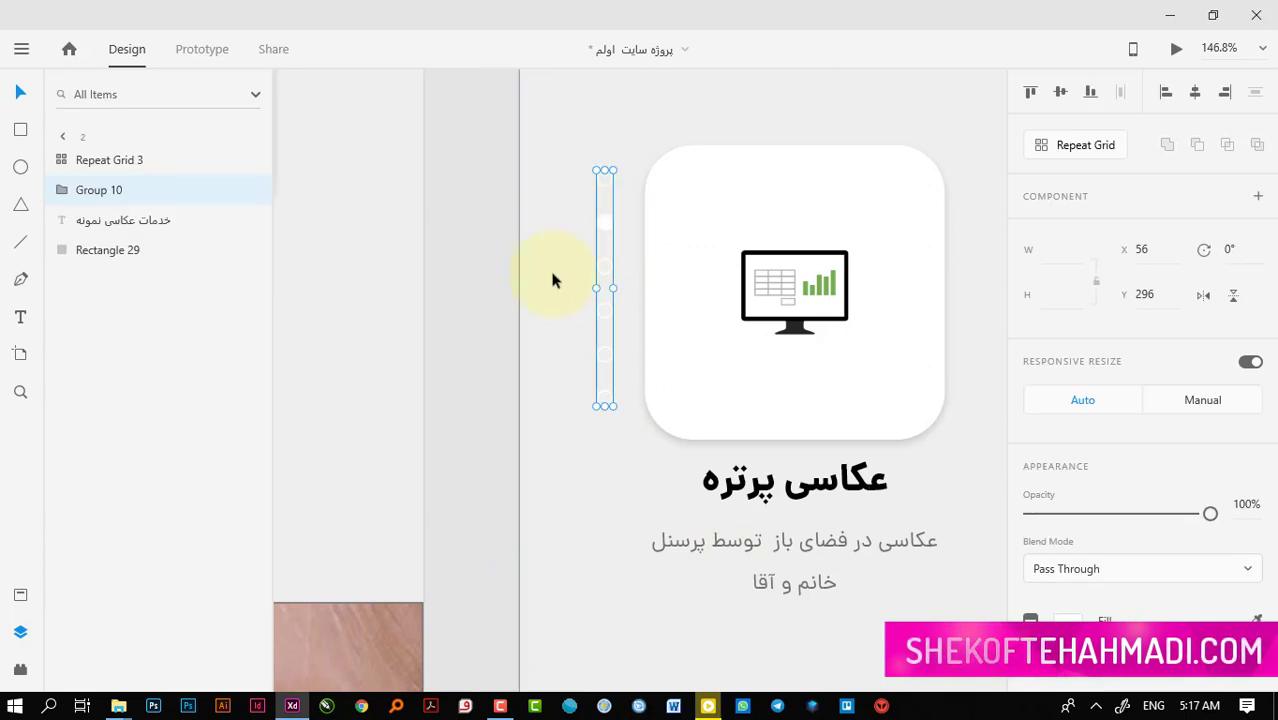
{"action": "left_click", "coordinate": [1067, 619]}
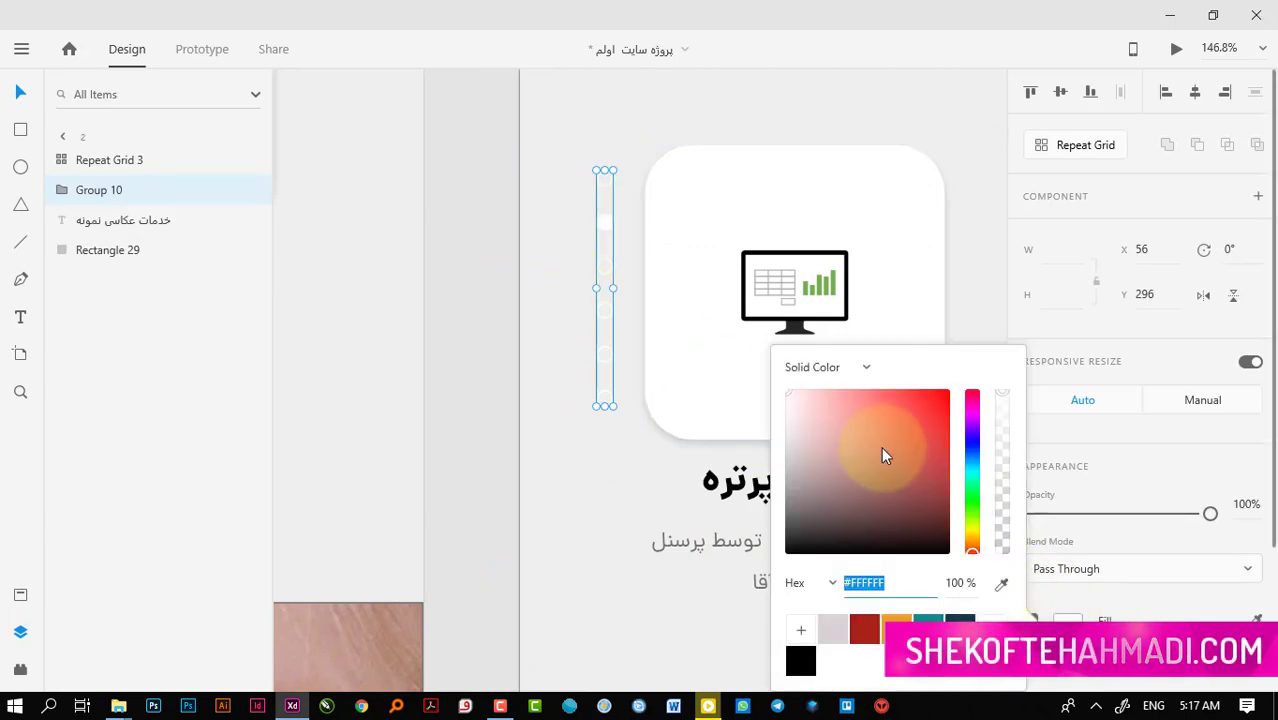
{"action": "left_click", "coordinate": [800, 661]}
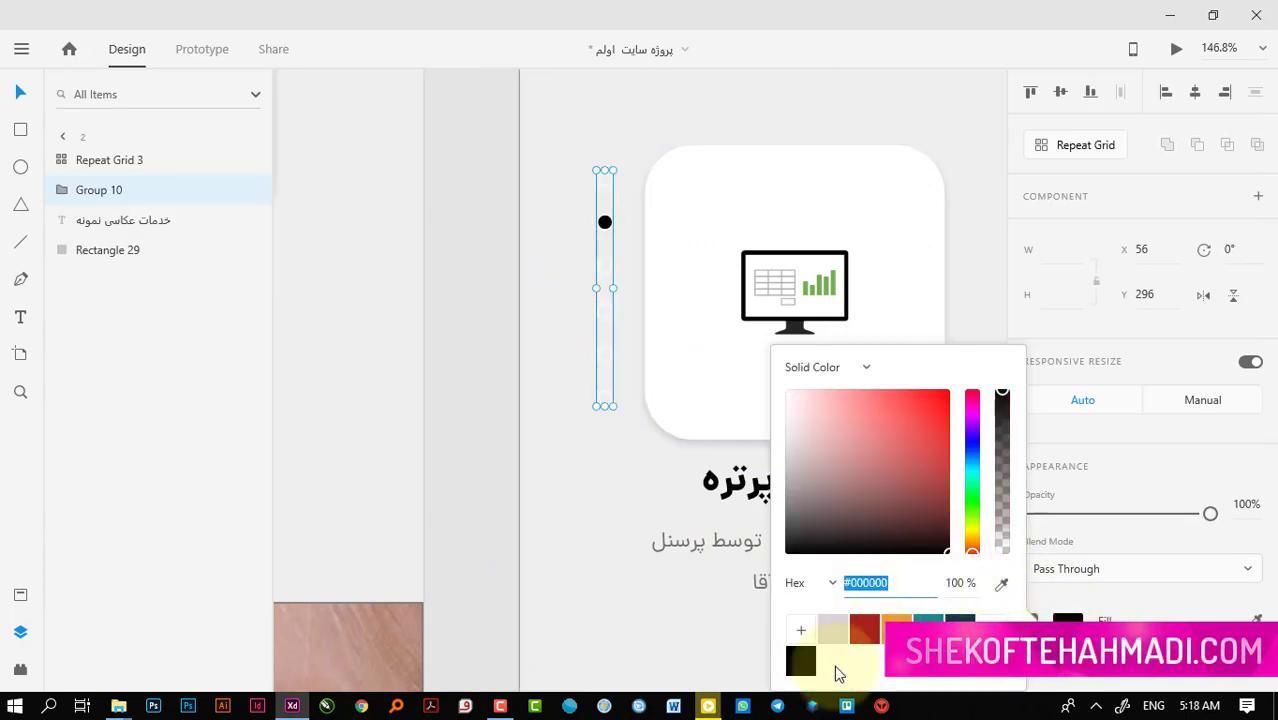
{"action": "left_click", "coordinate": [489, 265]}
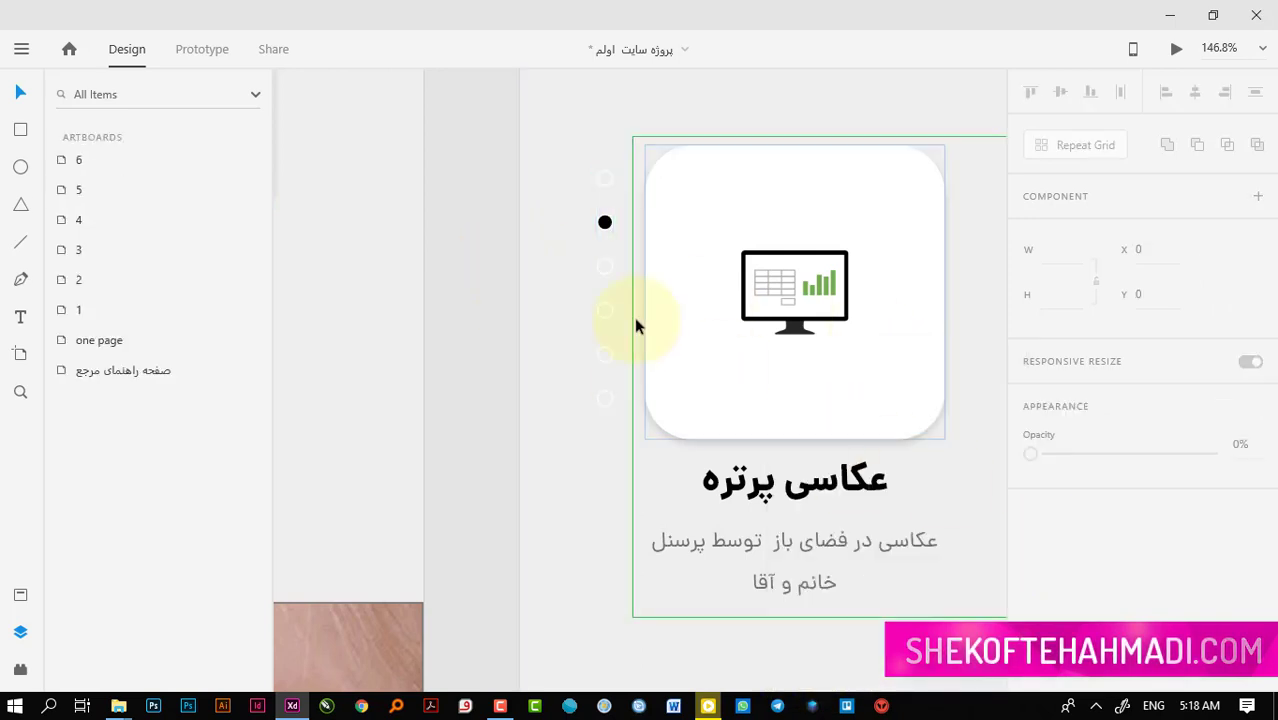
Set the border colour of the page-indicator dots on artboard 2 to black (#000000)
{"action": "left_click", "coordinate": [605, 278]}
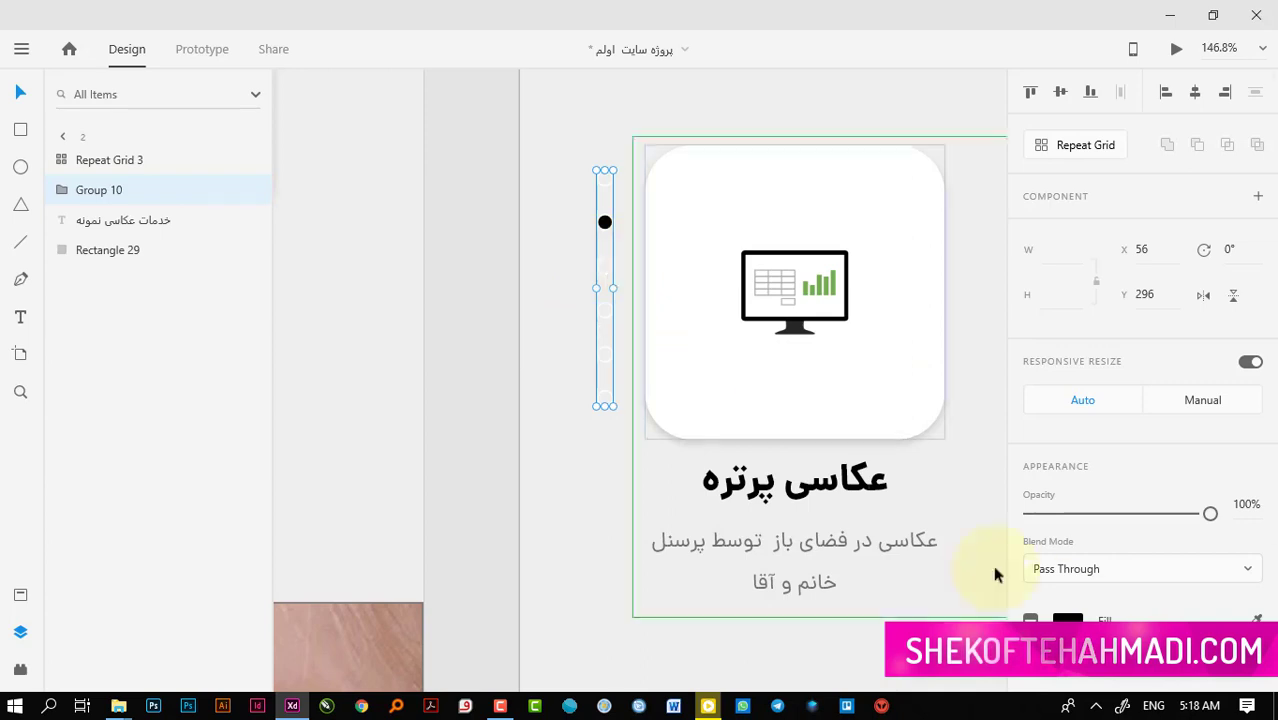
{"action": "scroll", "coordinate": [1072, 615], "scroll_direction": "down", "scroll_amount": 3}
{"action": "left_click", "coordinate": [1068, 480]}
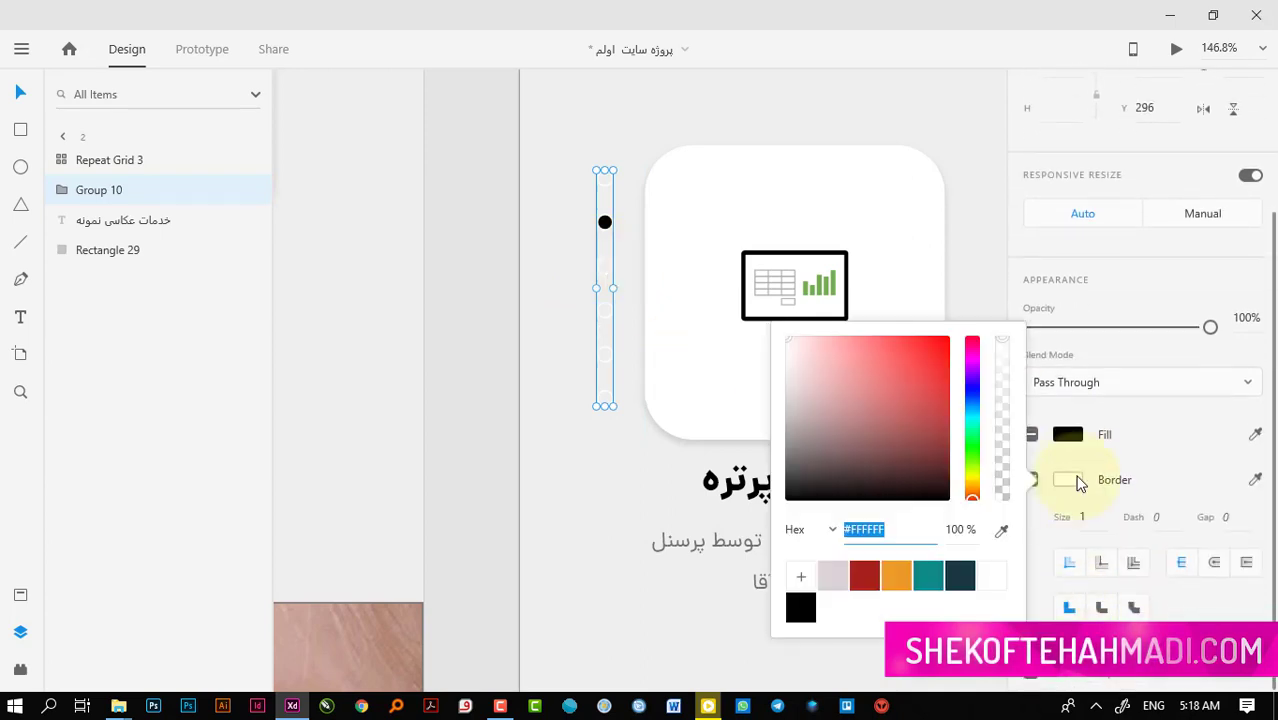
{"action": "left_click", "coordinate": [801, 607]}
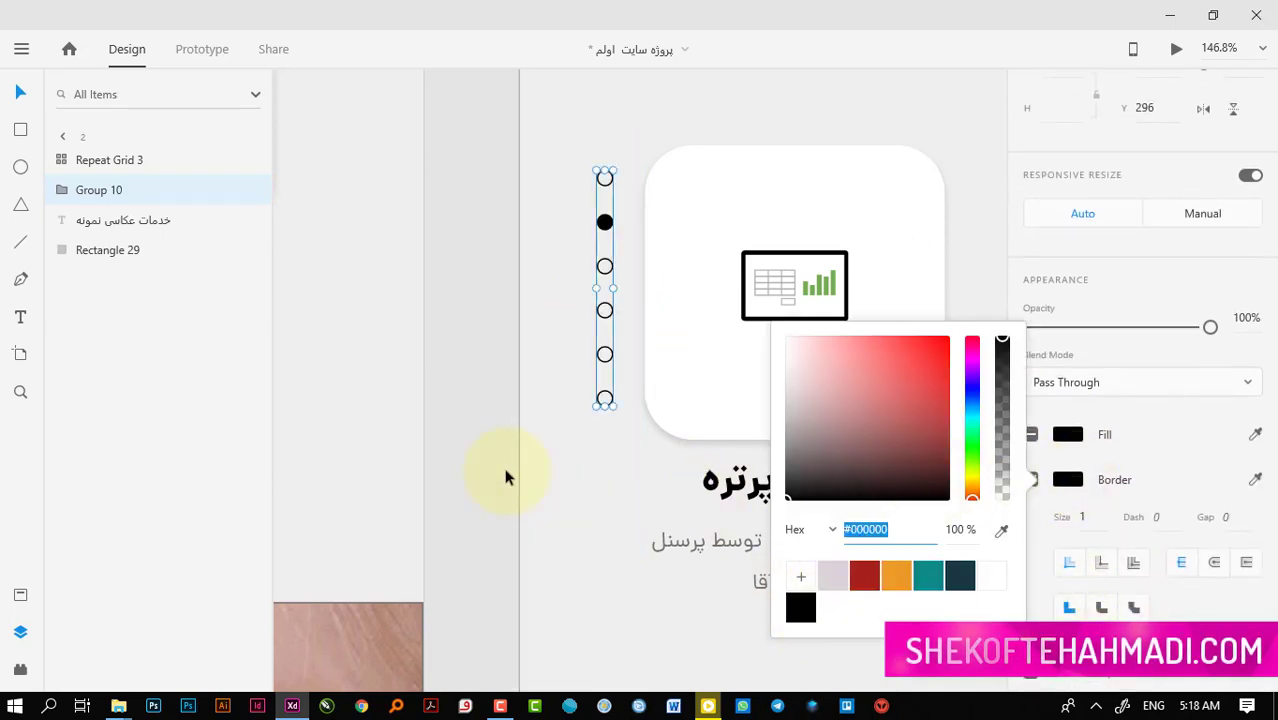
{"action": "left_click", "coordinate": [484, 475]}
{"action": "key", "text": "ctrl+0"}
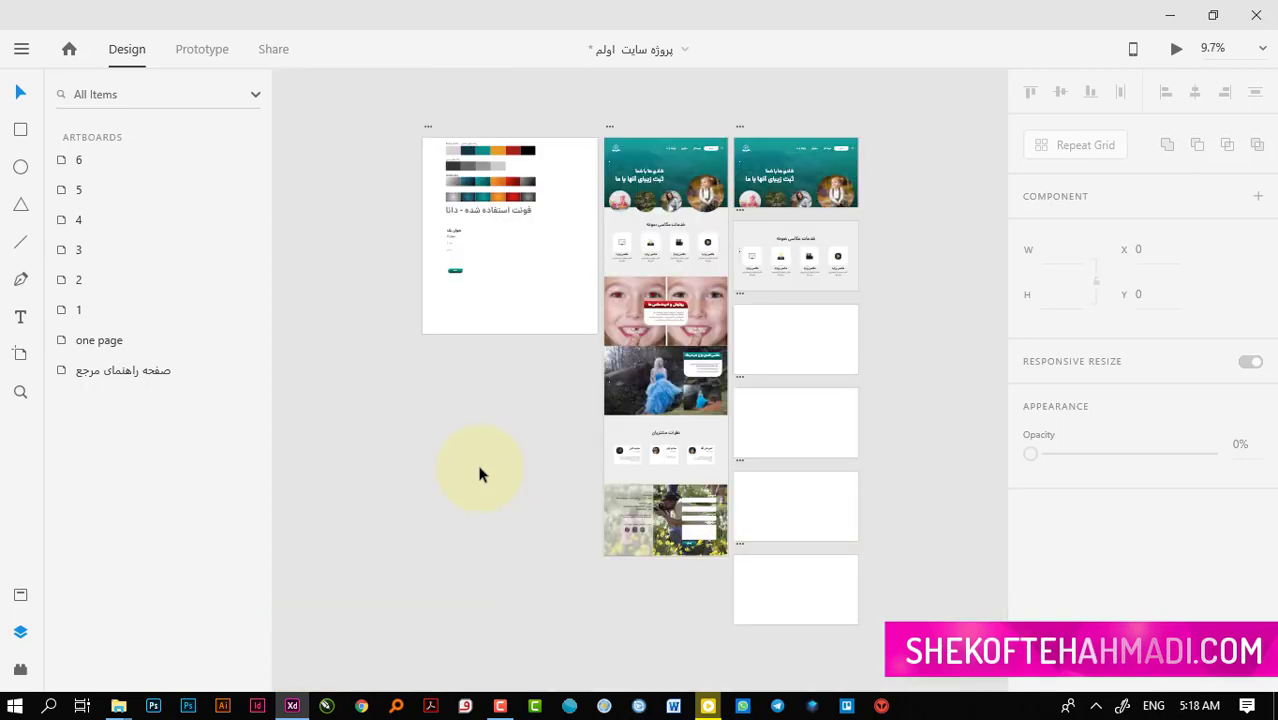
Set both the fill and the border of the page-indicator dots in one page's services section to black
{"action": "left_click", "coordinate": [905, 420]}
{"action": "left_click_drag", "start_coordinate": [648, 264], "coordinate": [886, 452]}
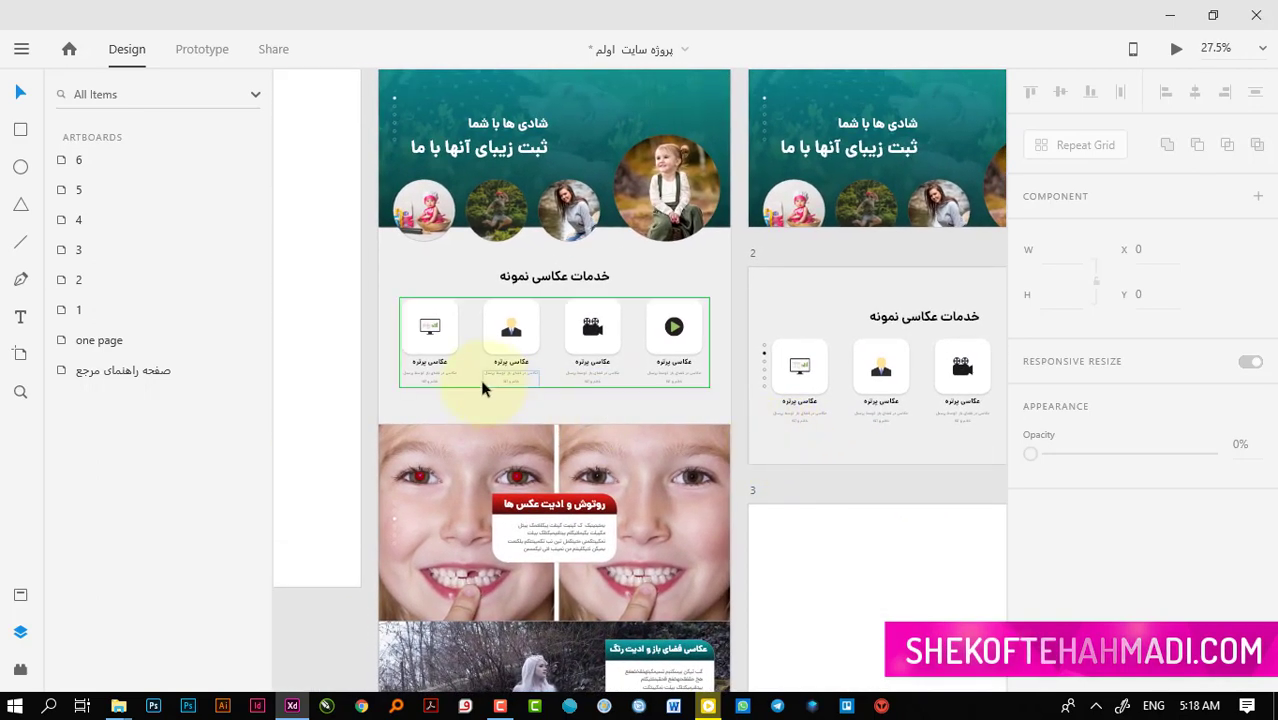
{"action": "left_click", "coordinate": [393, 341]}
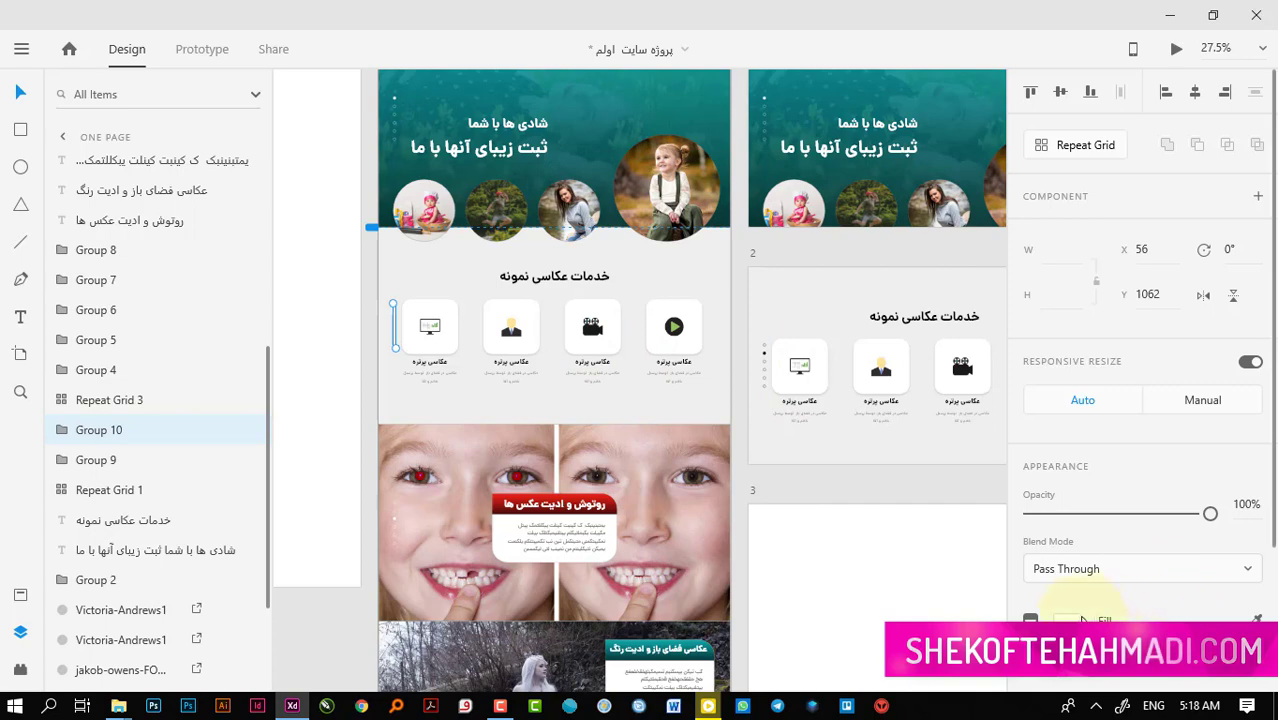
{"action": "scroll", "coordinate": [1070, 500], "scroll_direction": "down", "scroll_amount": 2}
{"action": "left_click", "coordinate": [1065, 443]}
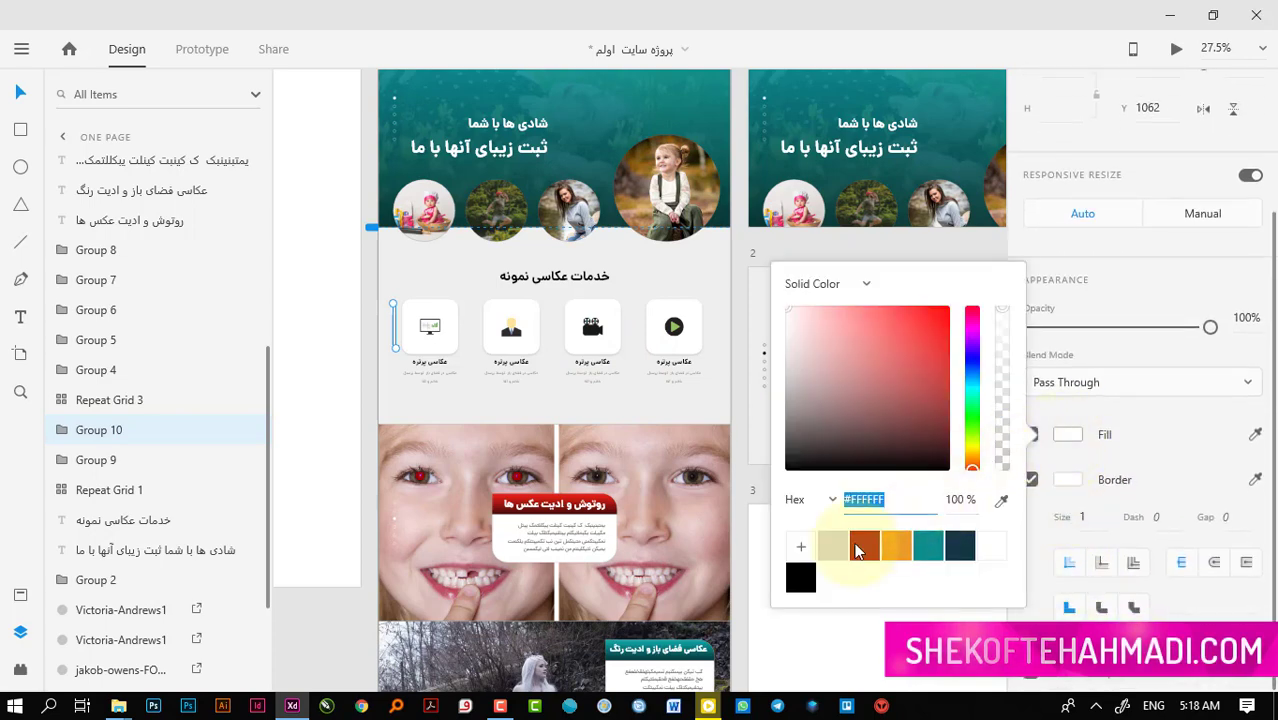
{"action": "left_click", "coordinate": [801, 574]}
{"action": "left_click", "coordinate": [1068, 480]}
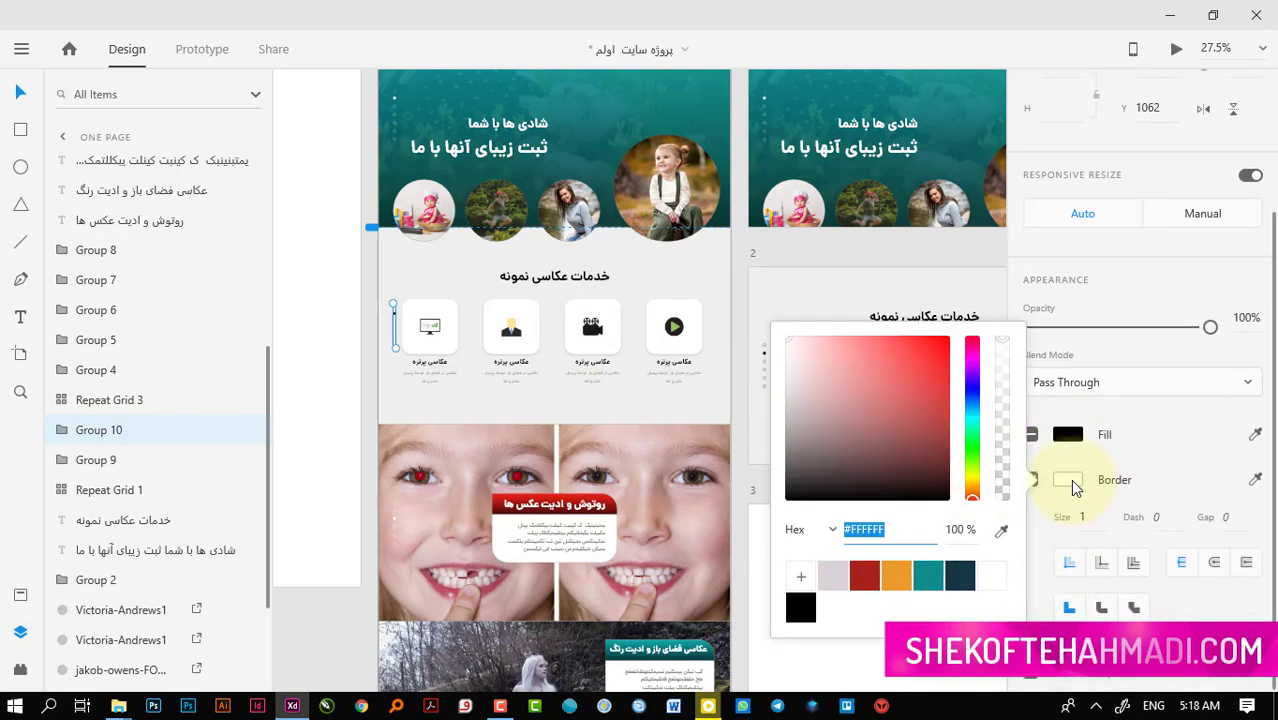
{"action": "left_click", "coordinate": [801, 607]}
{"action": "left_click", "coordinate": [337, 432]}
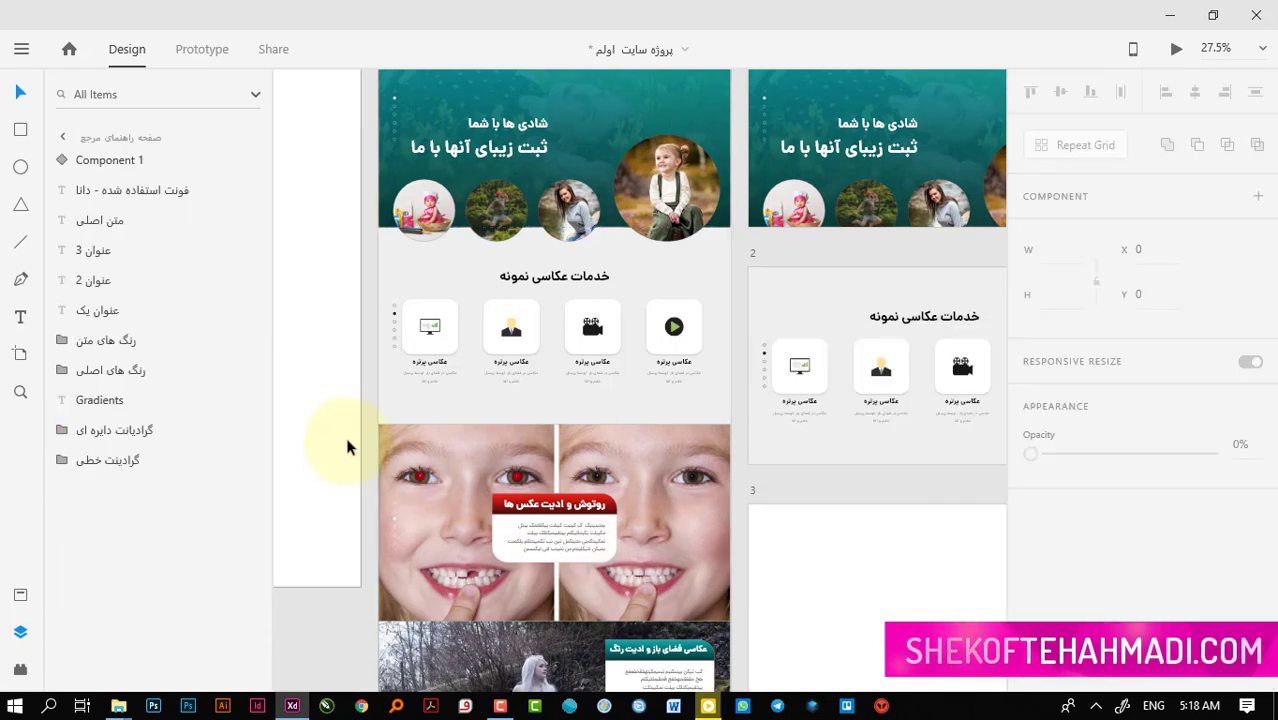
Copy the photo retouching section with the two child portraits and red-titled card from one page onto artboard 3
{"action": "left_click_drag", "start_coordinate": [727, 471], "coordinate": [725, 416]}
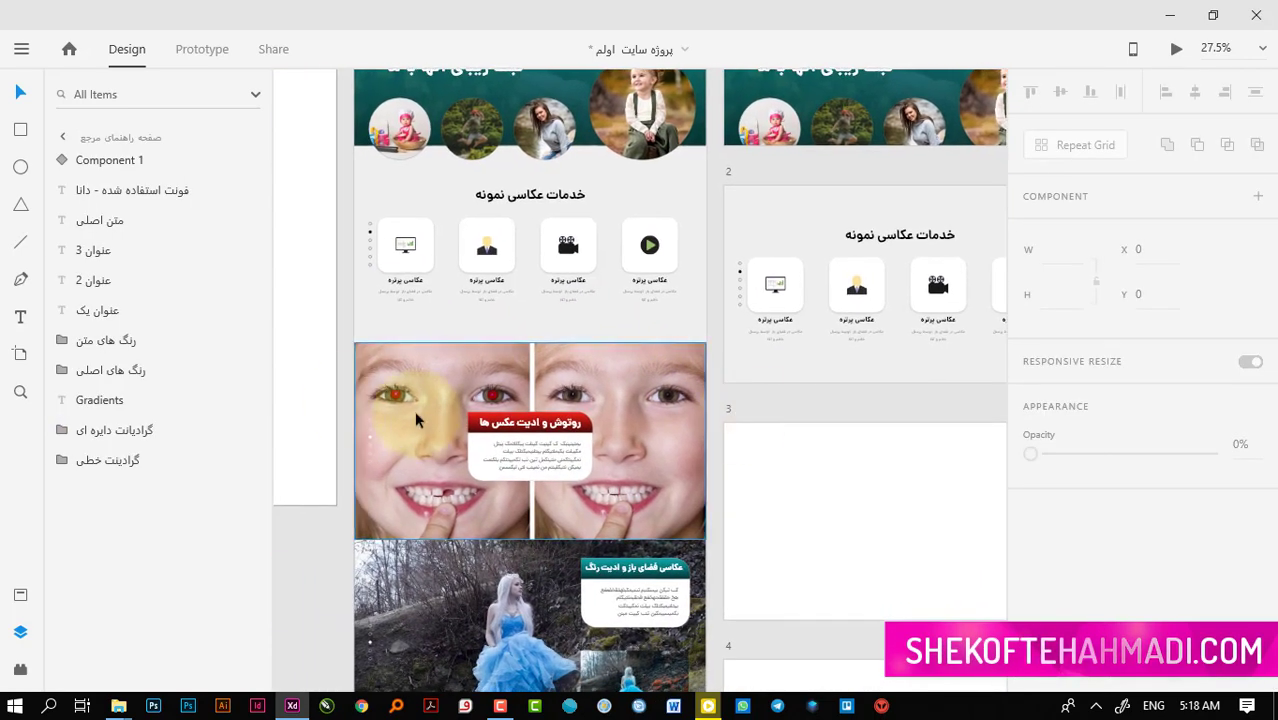
{"action": "left_click", "coordinate": [344, 388]}
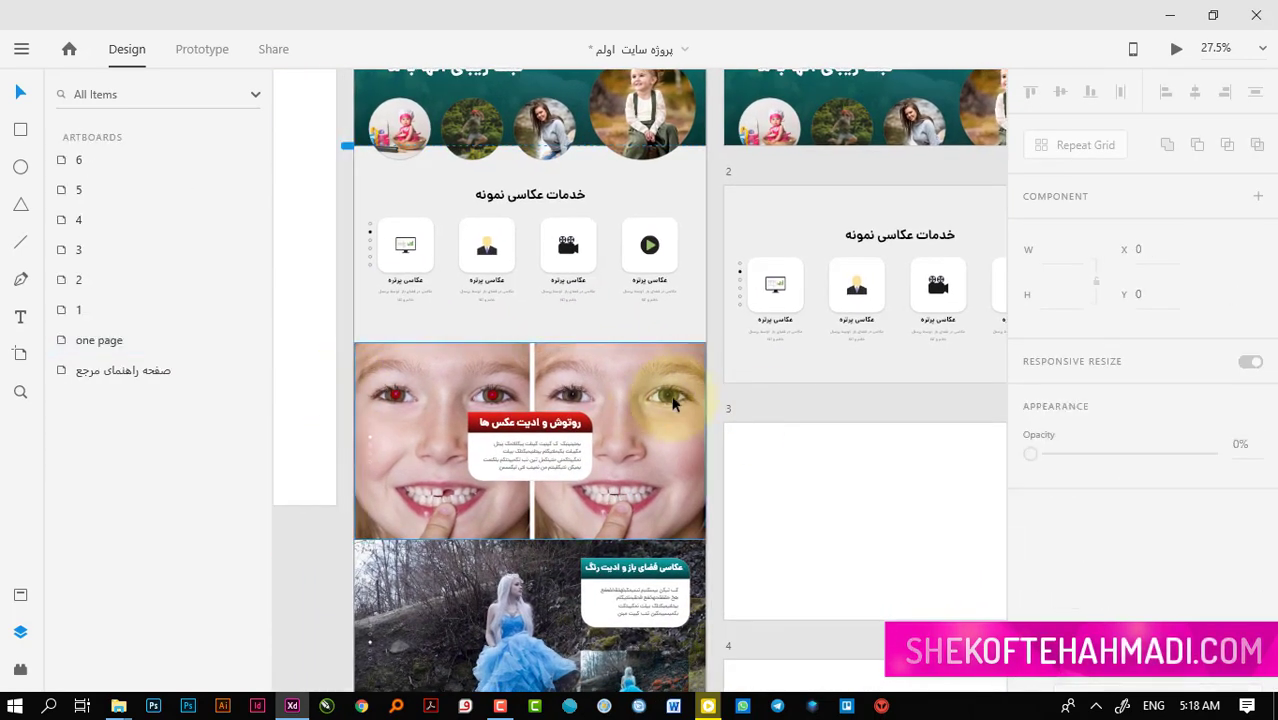
{"action": "left_click", "coordinate": [719, 382]}
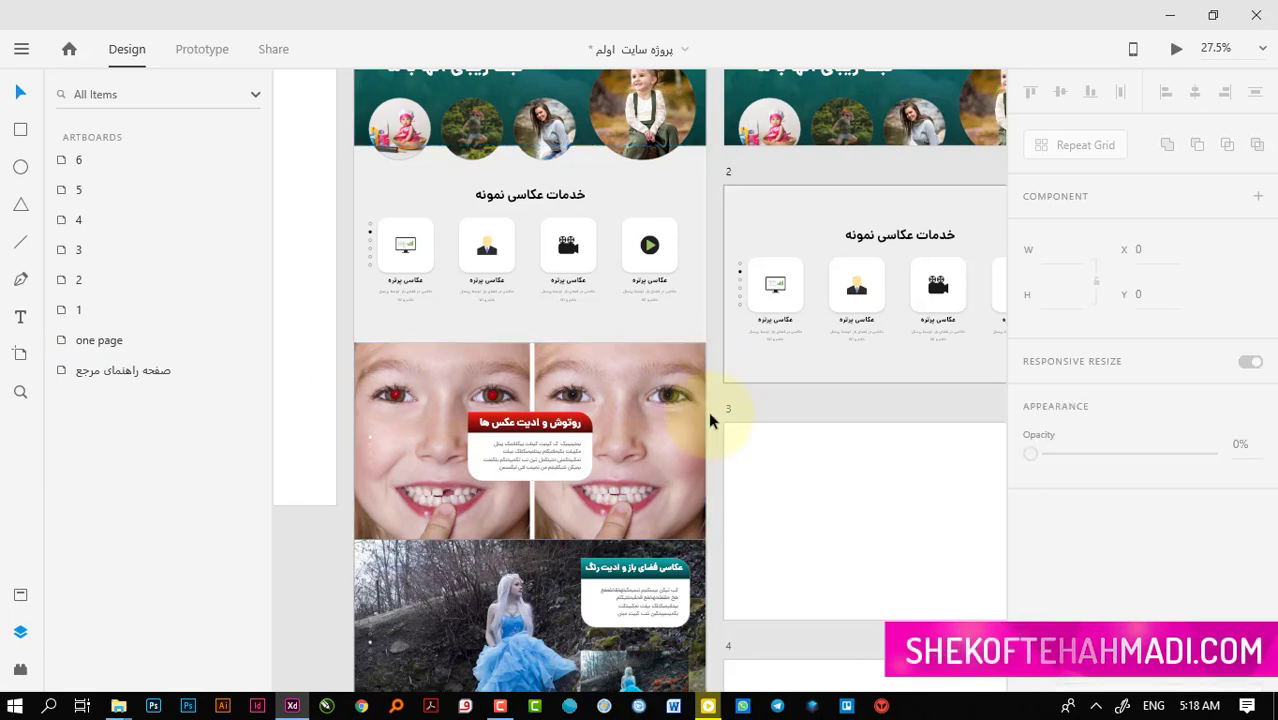
{"action": "left_click", "coordinate": [521, 492]}
{"action": "left_click_drag", "start_coordinate": [521, 492], "coordinate": [418, 505]}
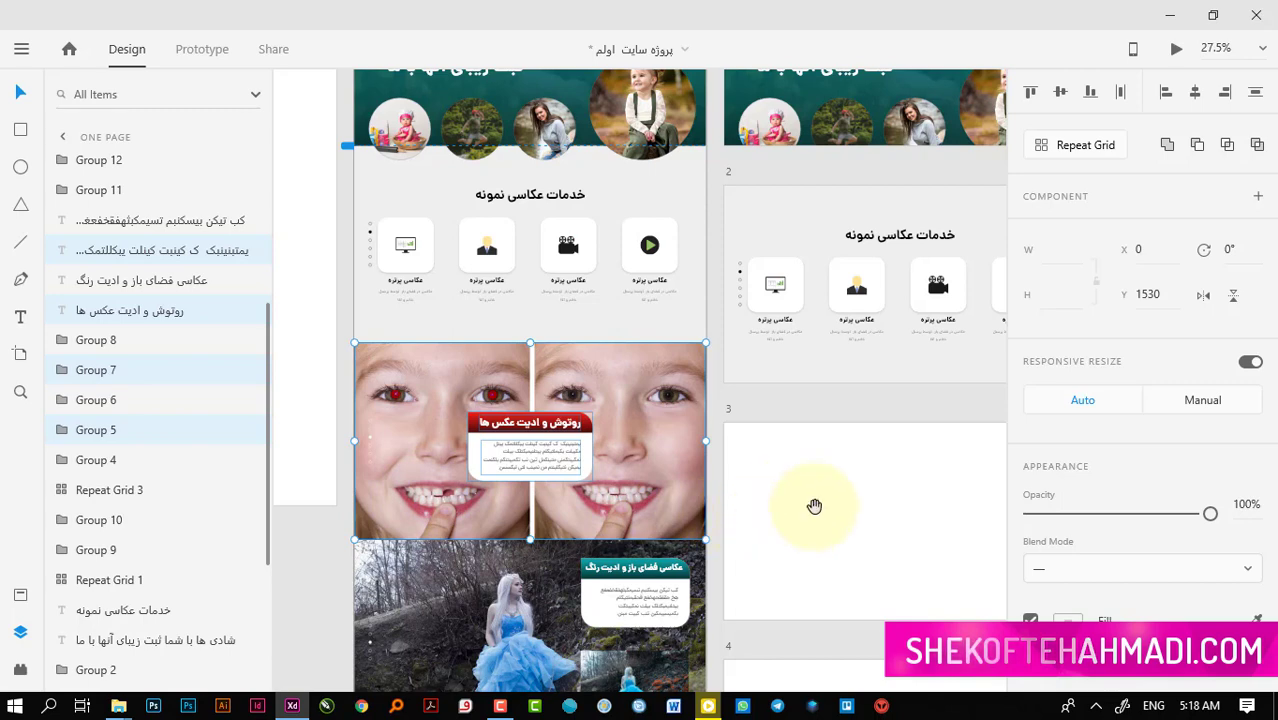
{"action": "left_click_drag", "start_coordinate": [813, 505], "coordinate": [690, 497]}
{"action": "left_click", "coordinate": [717, 487]}
{"action": "key", "text": "ctrl+v"}
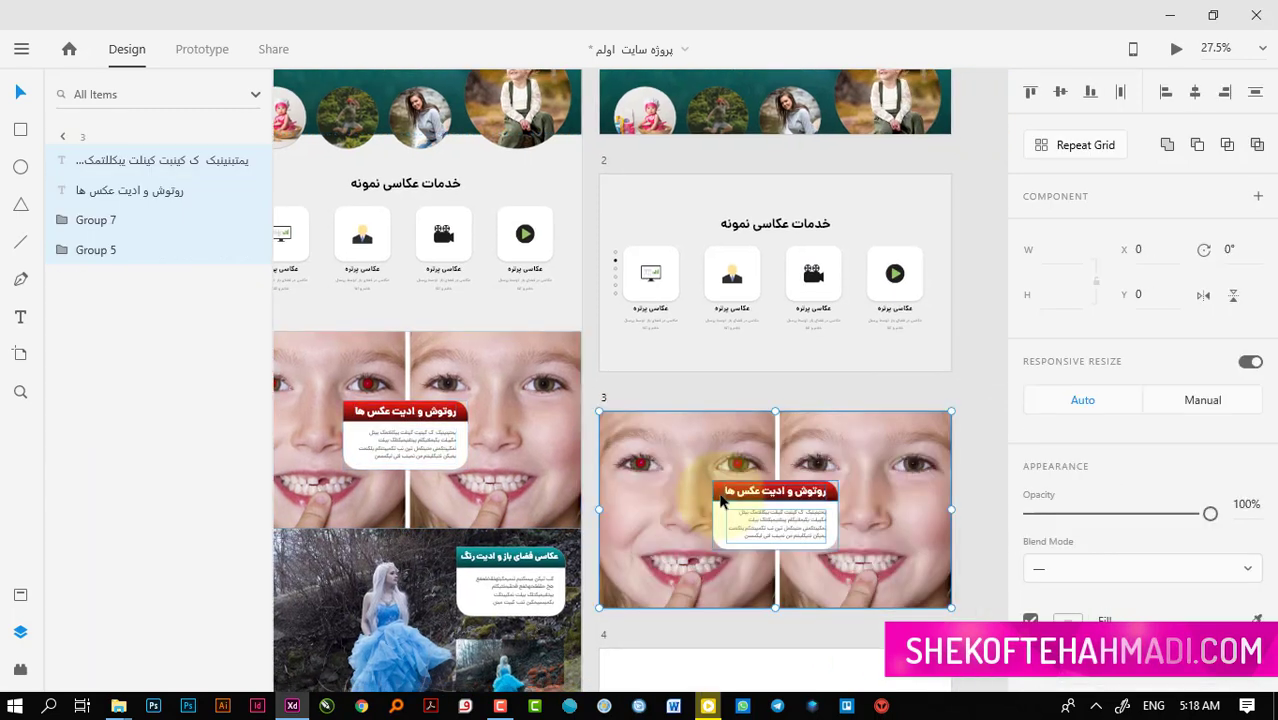
Copy the outdoor photography section with the woman in the blue dress from one page onto artboard 4 as a group
{"action": "scroll", "coordinate": [634, 483], "scroll_direction": "down", "scroll_amount": 3}
{"action": "left_click_drag", "start_coordinate": [585, 422], "coordinate": [314, 553]}
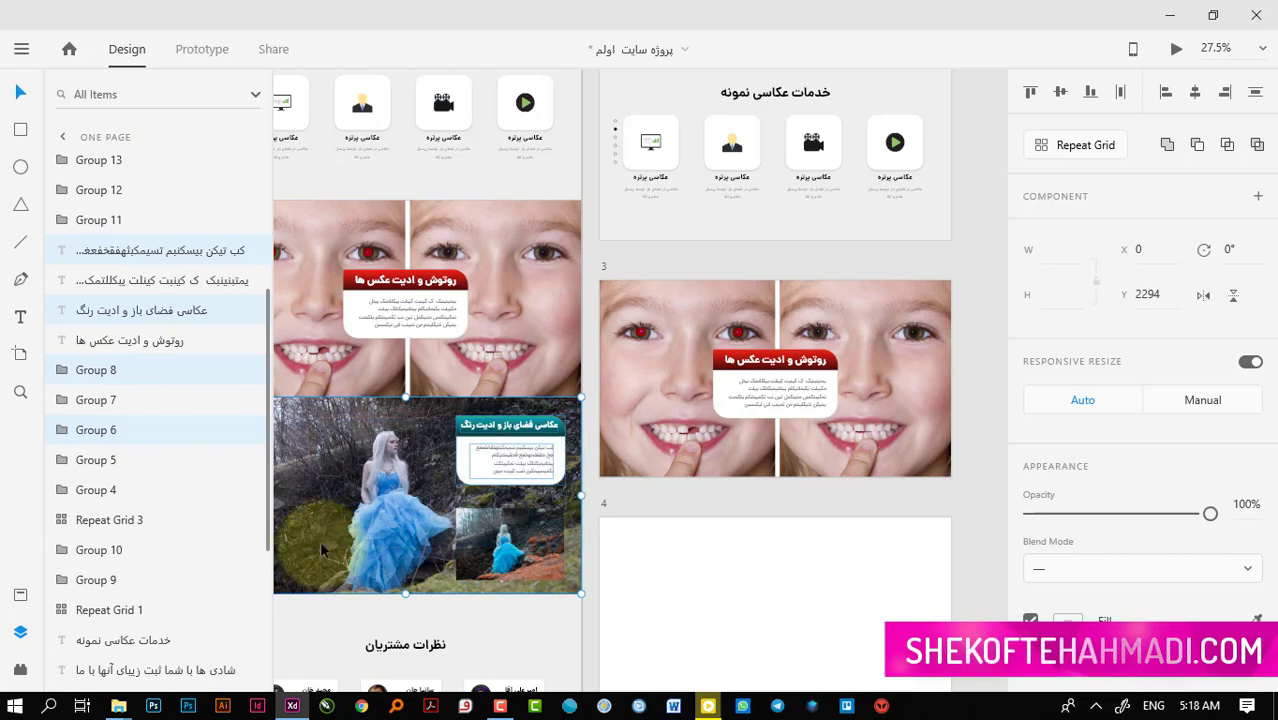
{"action": "left_click", "coordinate": [707, 568]}
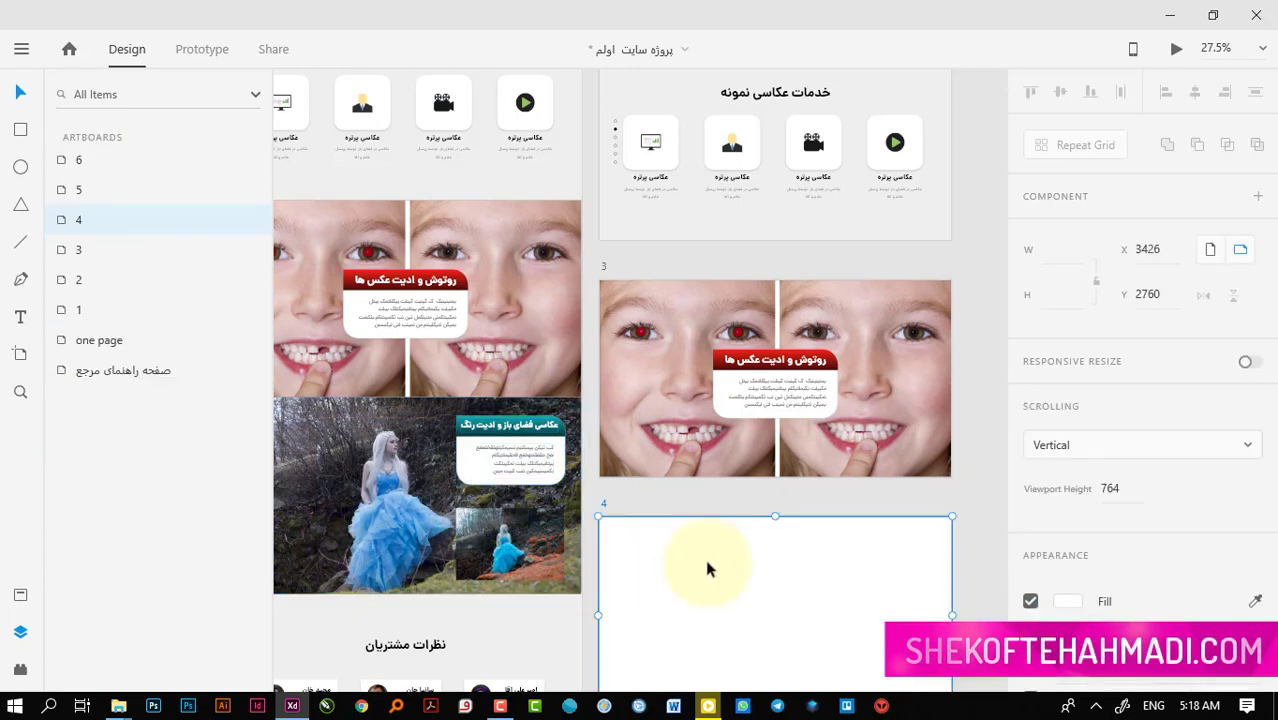
{"action": "key", "text": "ctrl+v"}
{"action": "scroll", "coordinate": [707, 568], "scroll_direction": "down", "scroll_amount": 2}
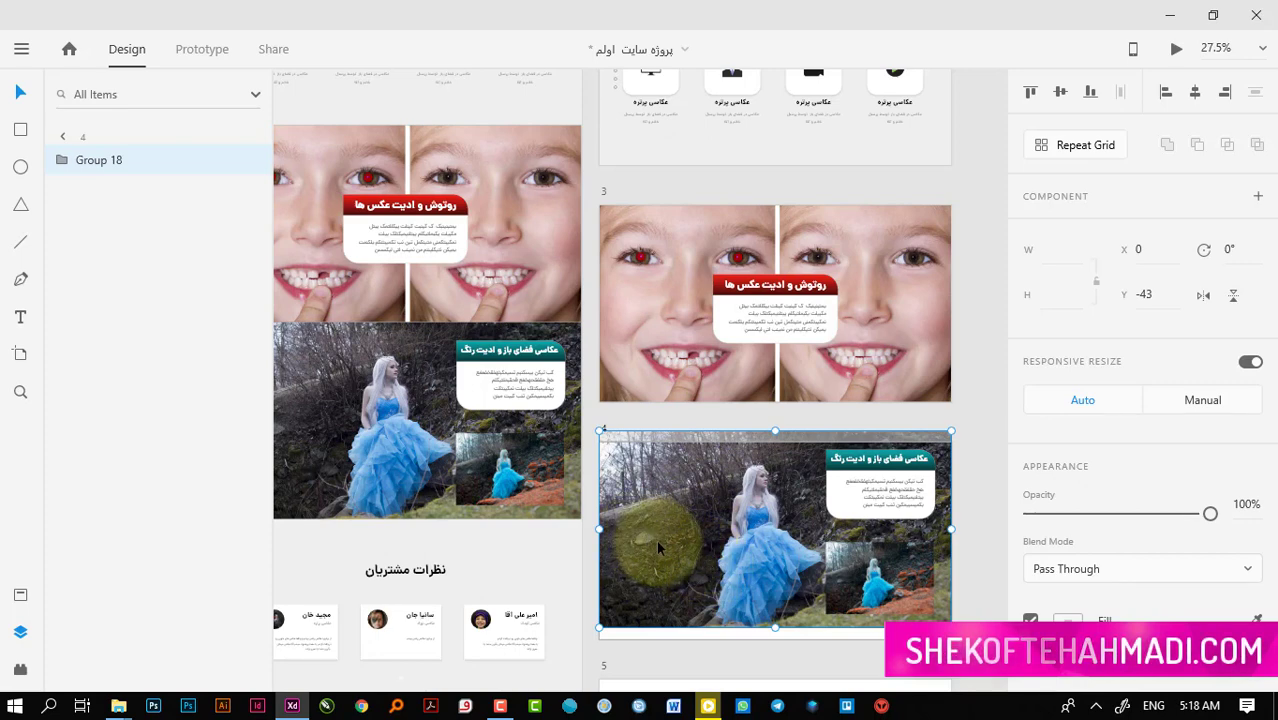
Nudge the outdoor photography group on artboard 4 down to Y -1
{"action": "key", "text": "shift+Down"}
{"action": "key", "text": "shift+Down"}
{"action": "key", "text": "shift+Down"}
{"action": "key", "text": "shift+Down"}
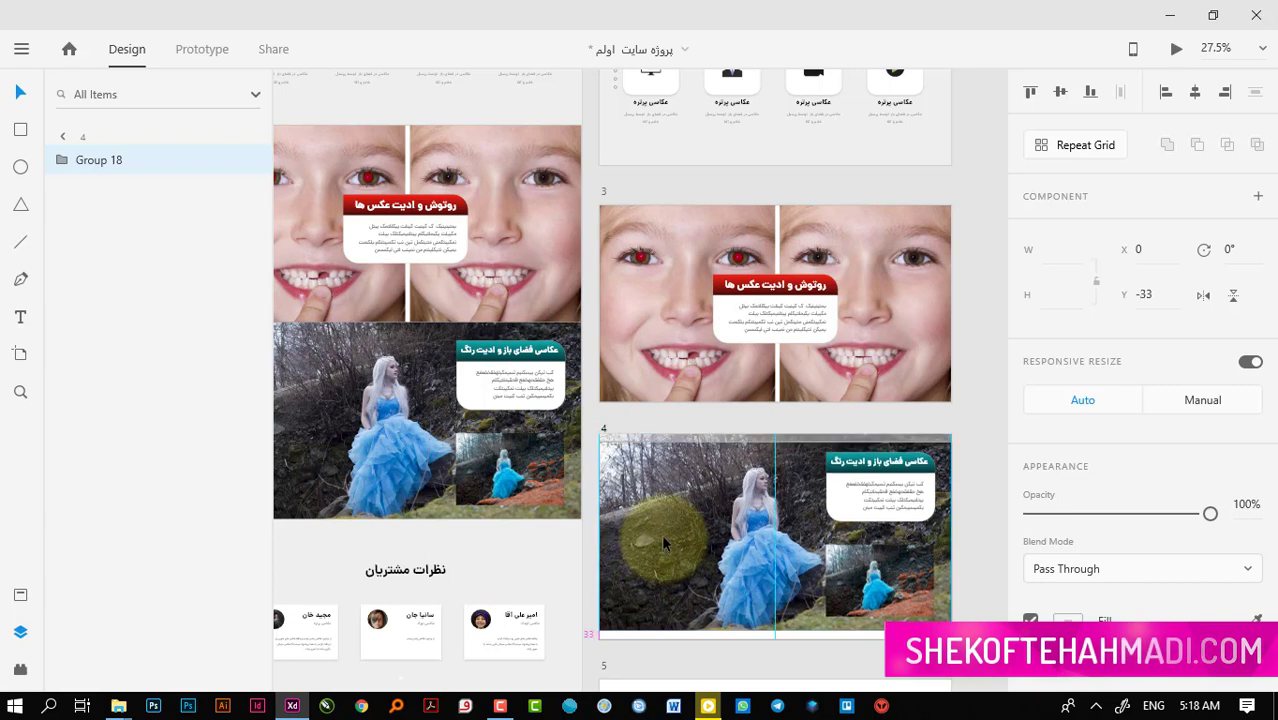
{"action": "key", "text": "Down"}
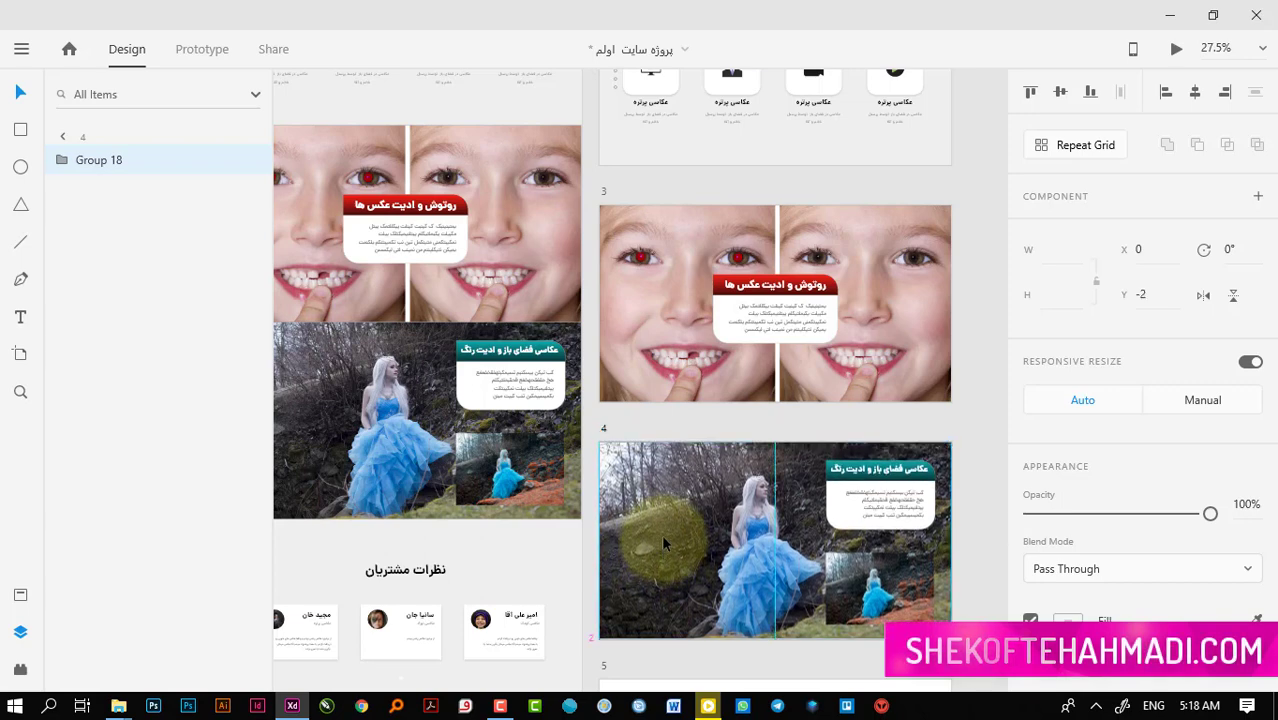
{"action": "key", "text": "Down"}
Copy the customer reviews section, with its heading, three review cards and indicator dots, from one page onto artboard 5
{"action": "scroll", "coordinate": [648, 544], "scroll_direction": "down", "scroll_amount": 3}
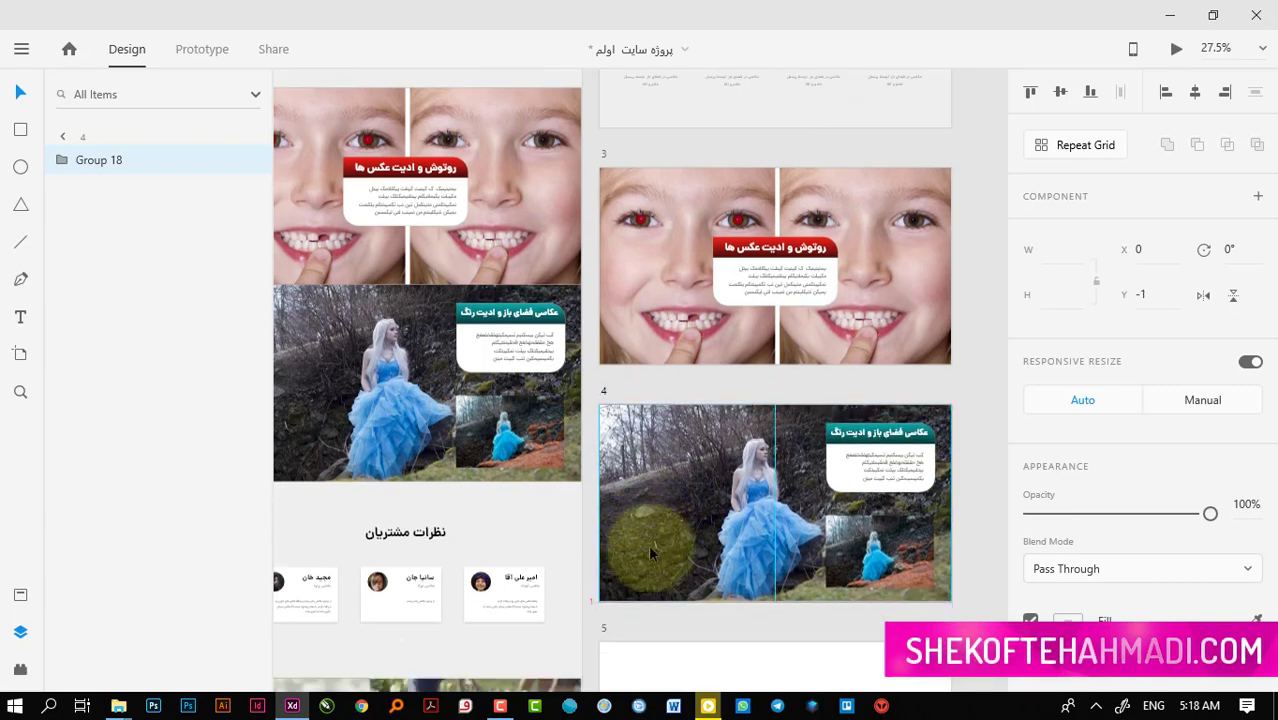
{"action": "scroll", "coordinate": [318, 436], "scroll_direction": "down", "scroll_amount": 1}
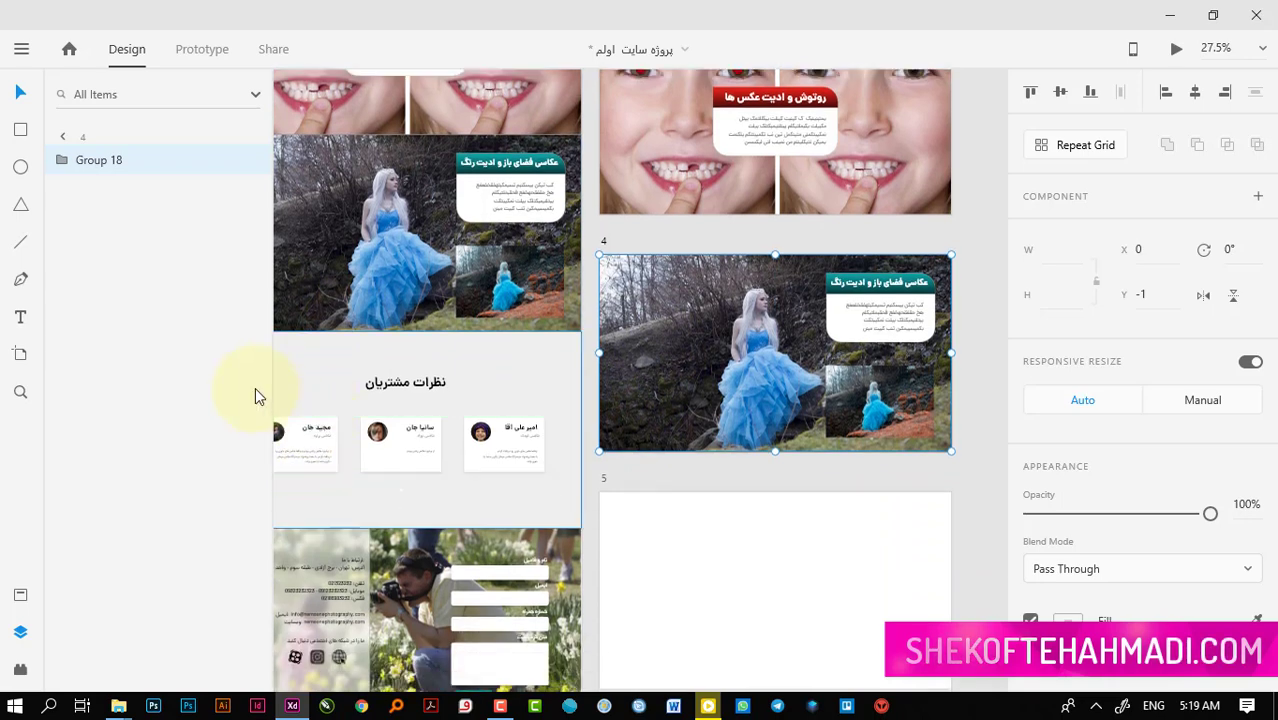
{"action": "left_click", "coordinate": [302, 448]}
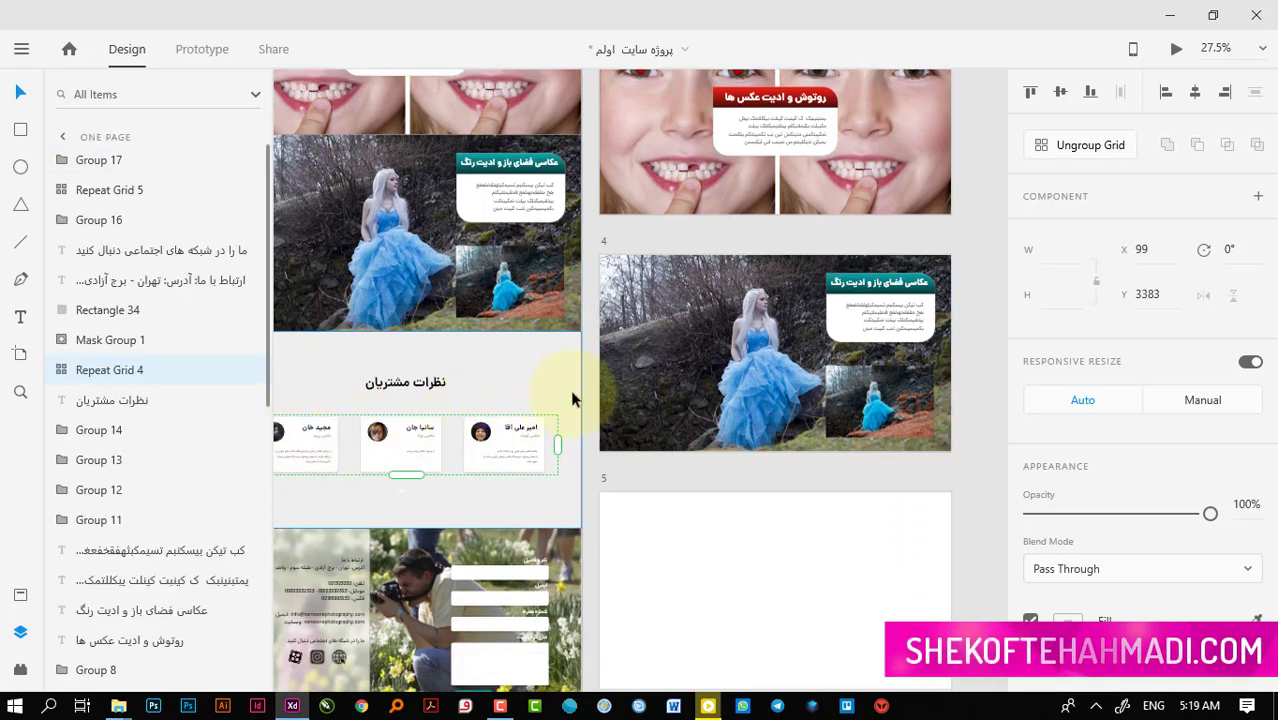
{"action": "left_click_drag", "start_coordinate": [328, 428], "coordinate": [678, 436]}
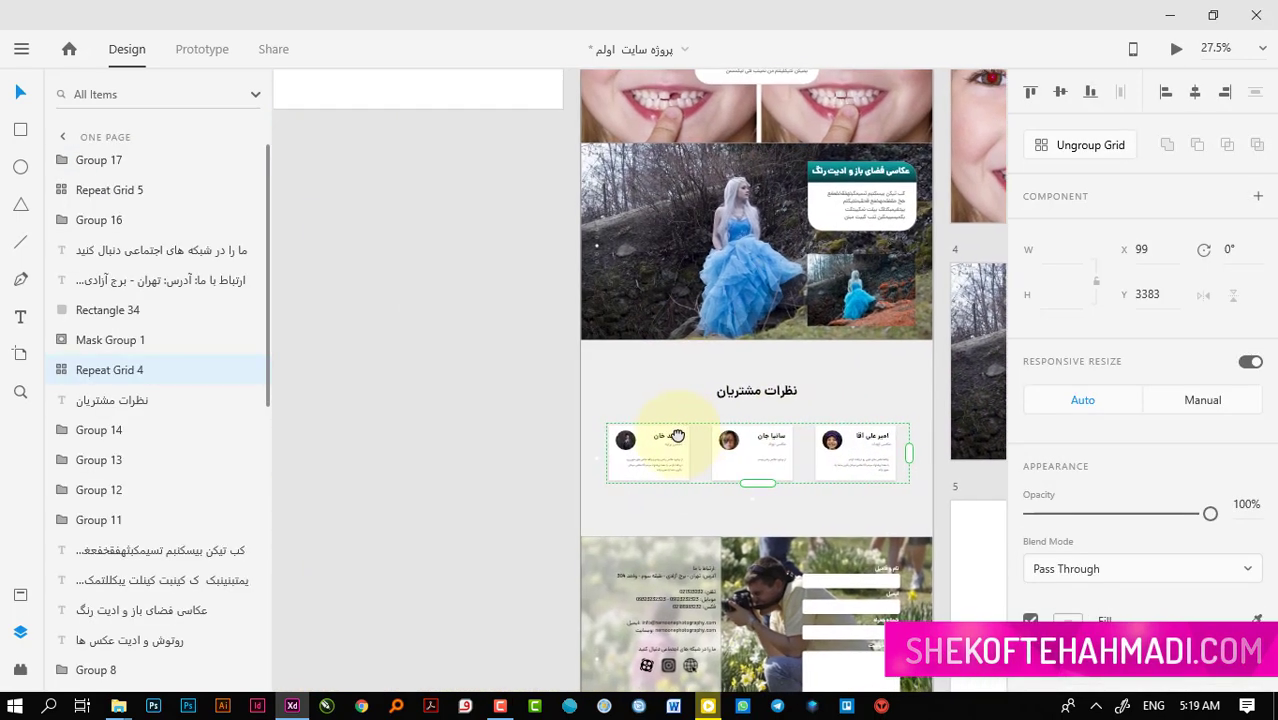
{"action": "left_click_drag", "start_coordinate": [561, 398], "coordinate": [331, 417]}
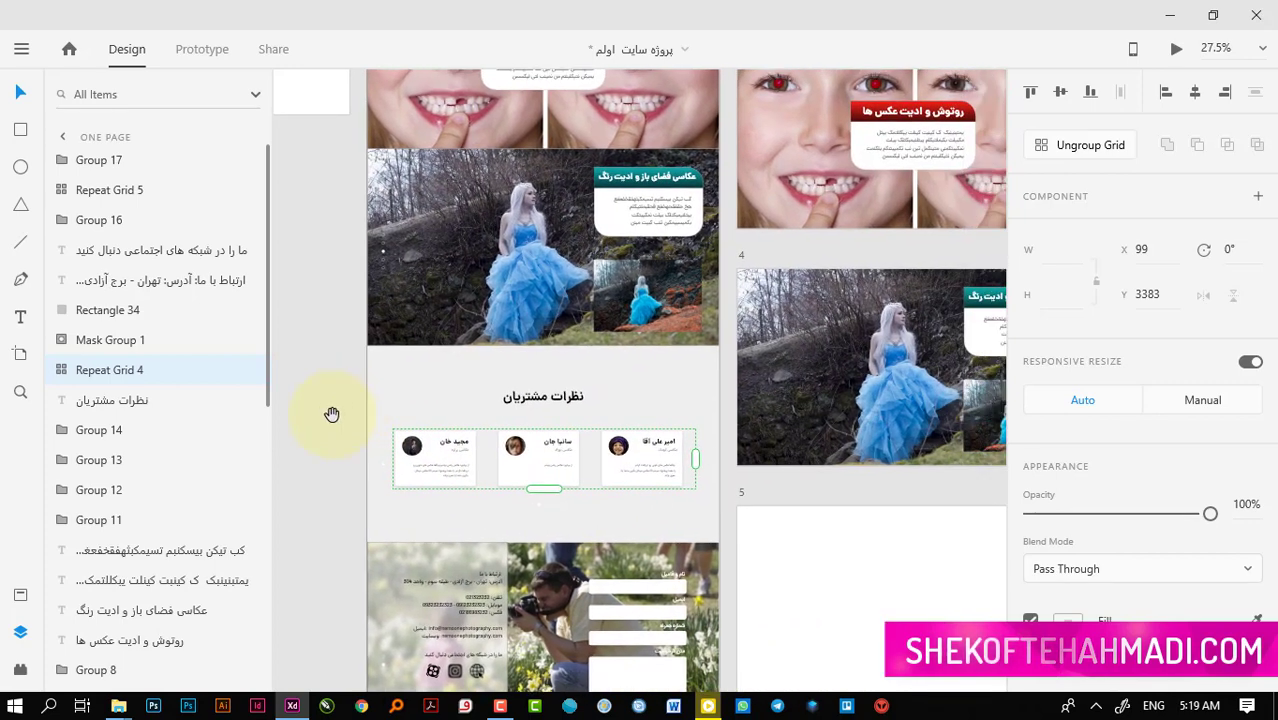
{"action": "left_click", "coordinate": [385, 458]}
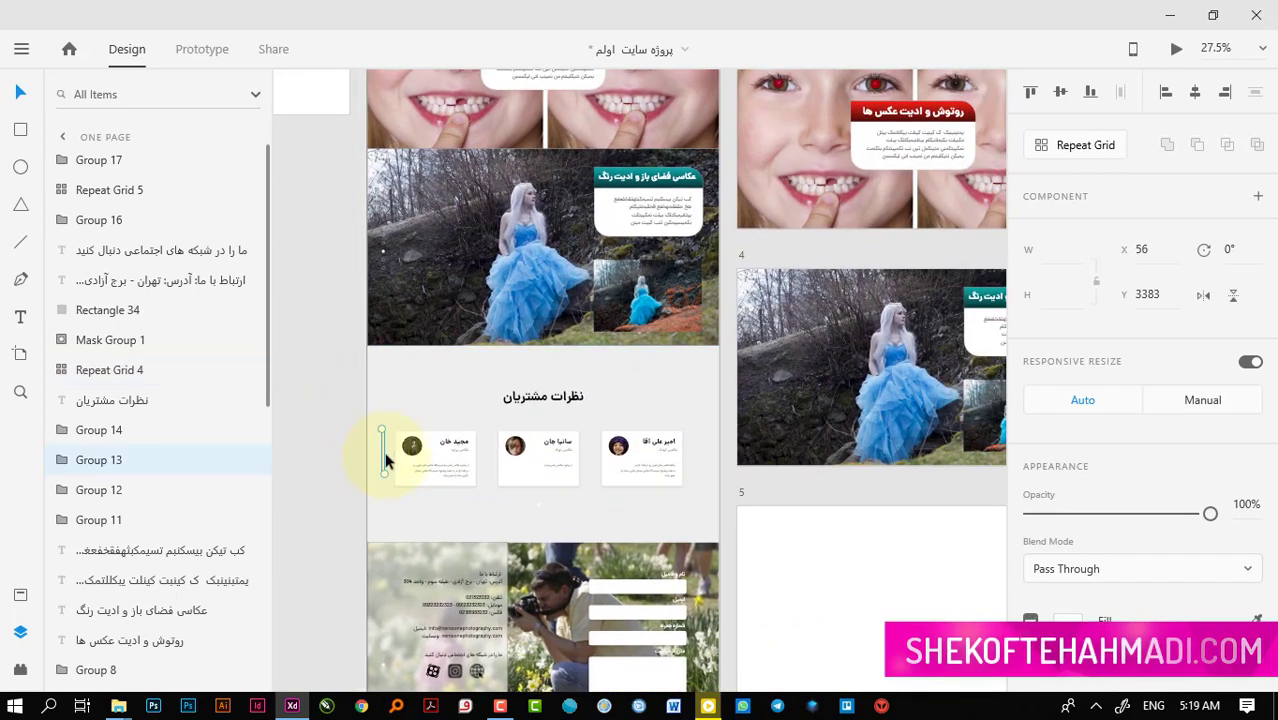
{"action": "left_click_drag", "start_coordinate": [347, 372], "coordinate": [726, 514]}
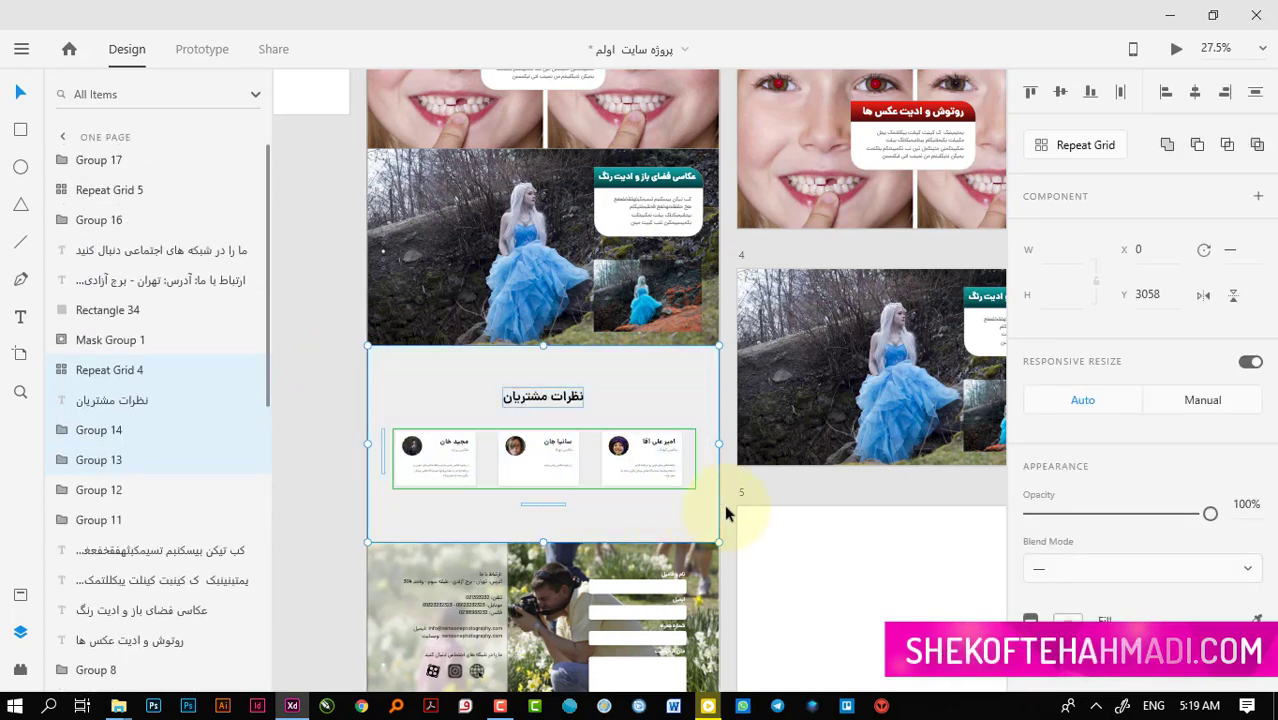
{"action": "left_click_drag", "start_coordinate": [829, 554], "coordinate": [582, 434]}
{"action": "left_click", "coordinate": [580, 433]}
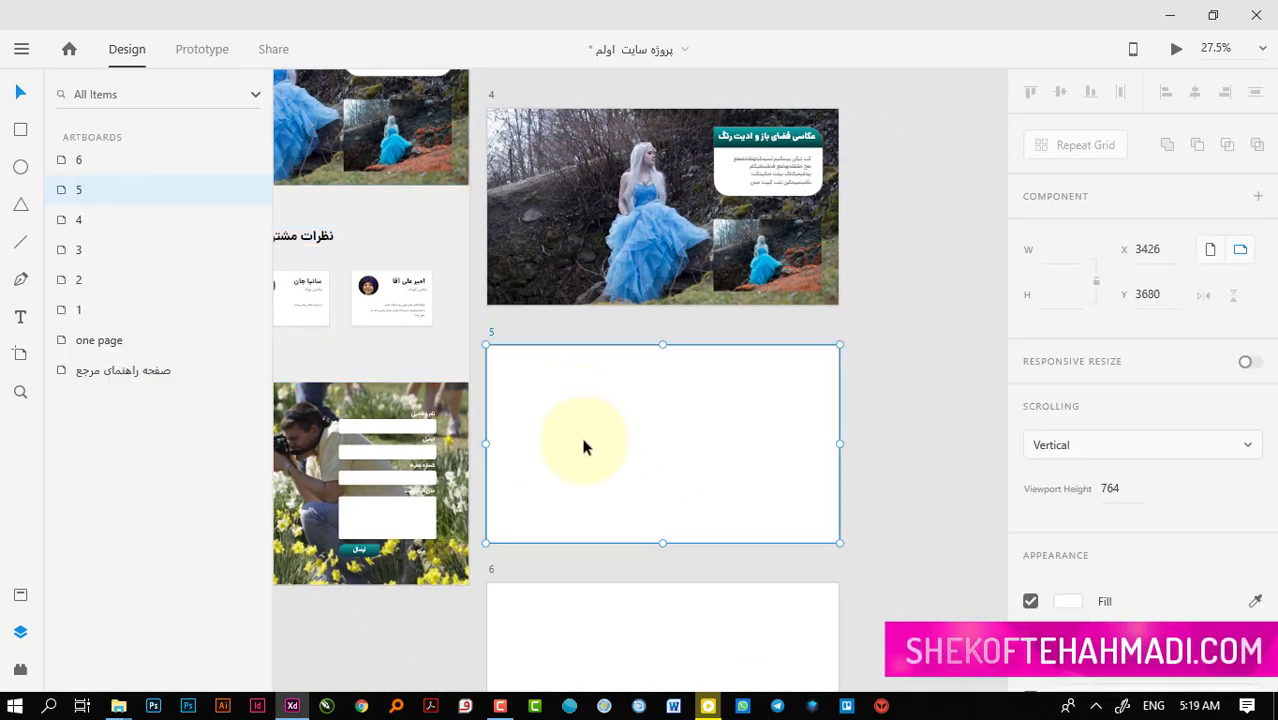
{"action": "key", "text": "ctrl+v"}
Copy the contact section with the photographer picture, contact details and form from one page onto artboard 6
{"action": "left_click_drag", "start_coordinate": [297, 490], "coordinate": [586, 394]}
{"action": "left_click", "coordinate": [343, 330]}
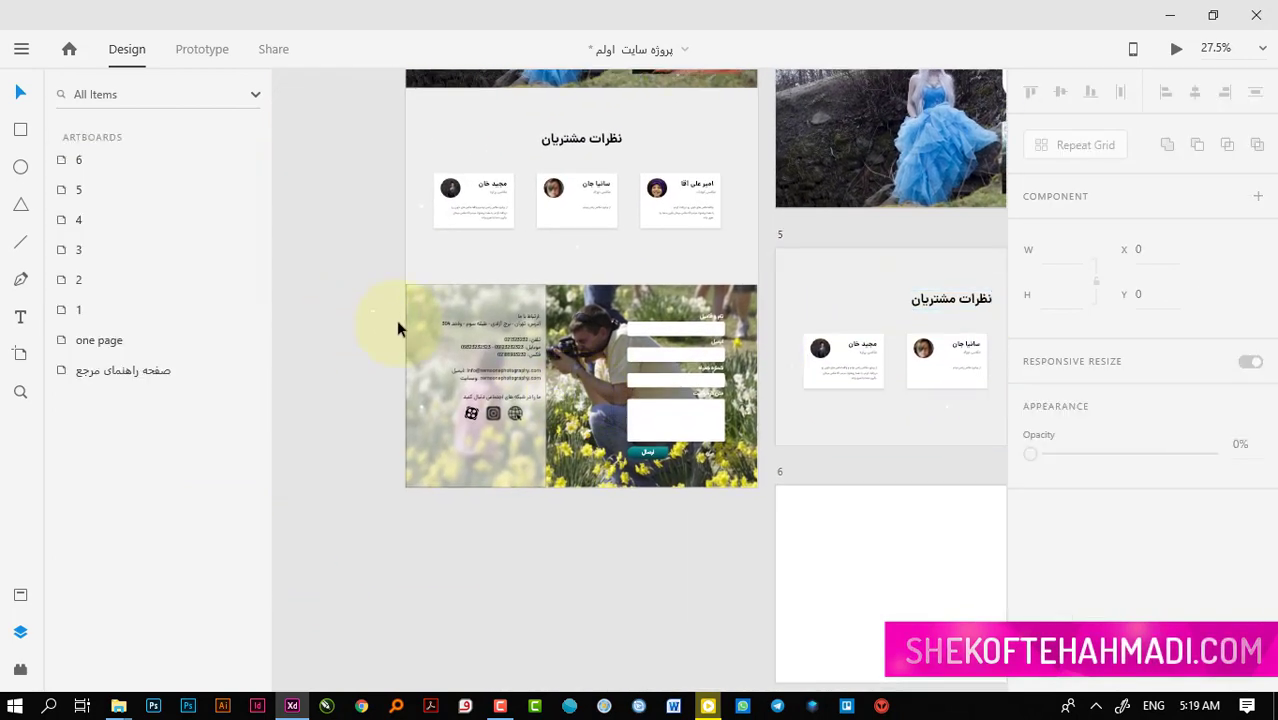
{"action": "left_click_drag", "start_coordinate": [397, 322], "coordinate": [733, 474]}
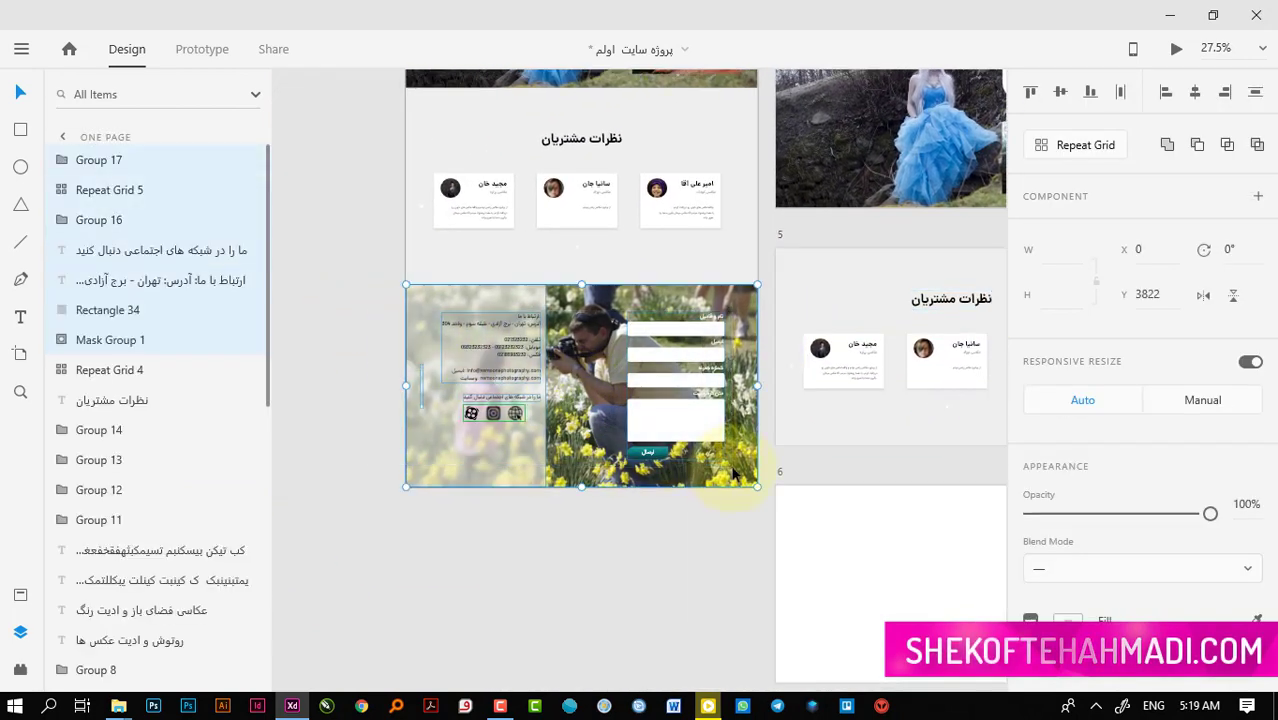
{"action": "left_click_drag", "start_coordinate": [919, 522], "coordinate": [668, 414]}
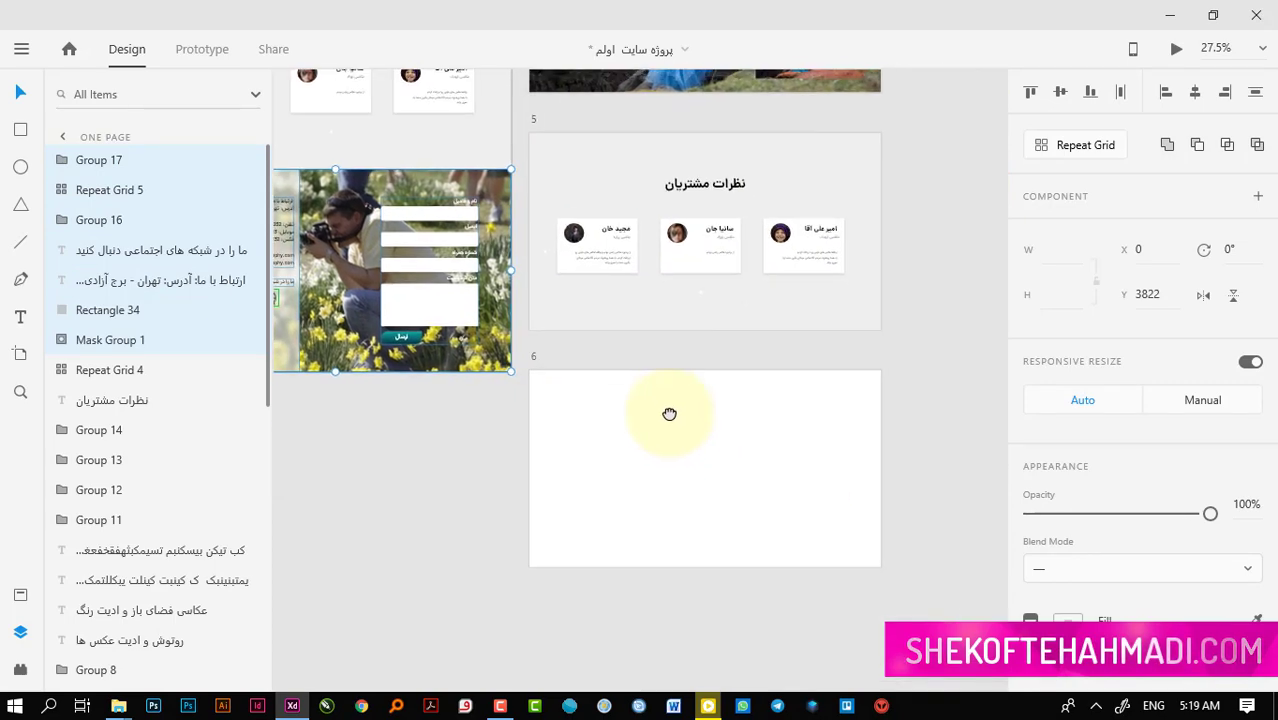
{"action": "left_click", "coordinate": [678, 441]}
{"action": "key", "text": "ctrl+v"}
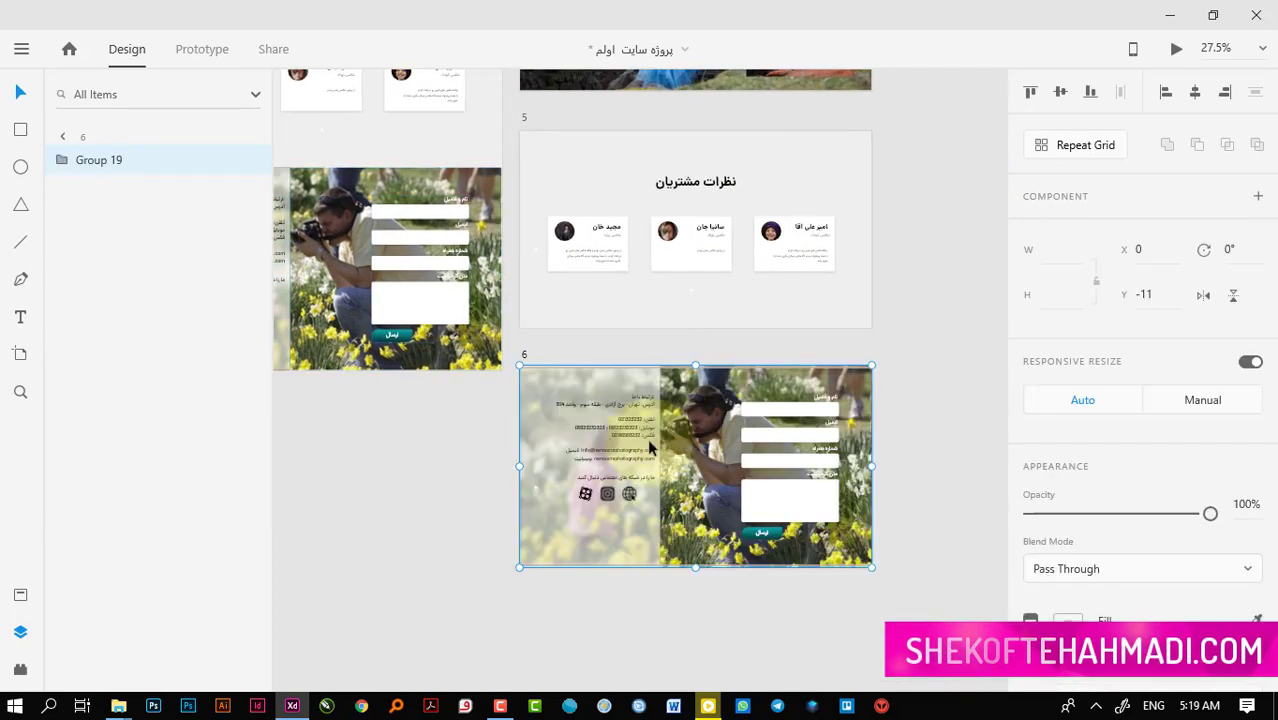
{"action": "left_click", "coordinate": [391, 436]}
Draw a new landscape artboard below the style reference artboard and name it "تغییرات آتی"
{"action": "left_click_drag", "start_coordinate": [379, 400], "coordinate": [659, 479]}
{"action": "scroll", "coordinate": [460, 390], "scroll_direction": "up", "scroll_amount": 4}
{"action": "scroll", "coordinate": [487, 381], "scroll_direction": "up", "scroll_amount": 3}
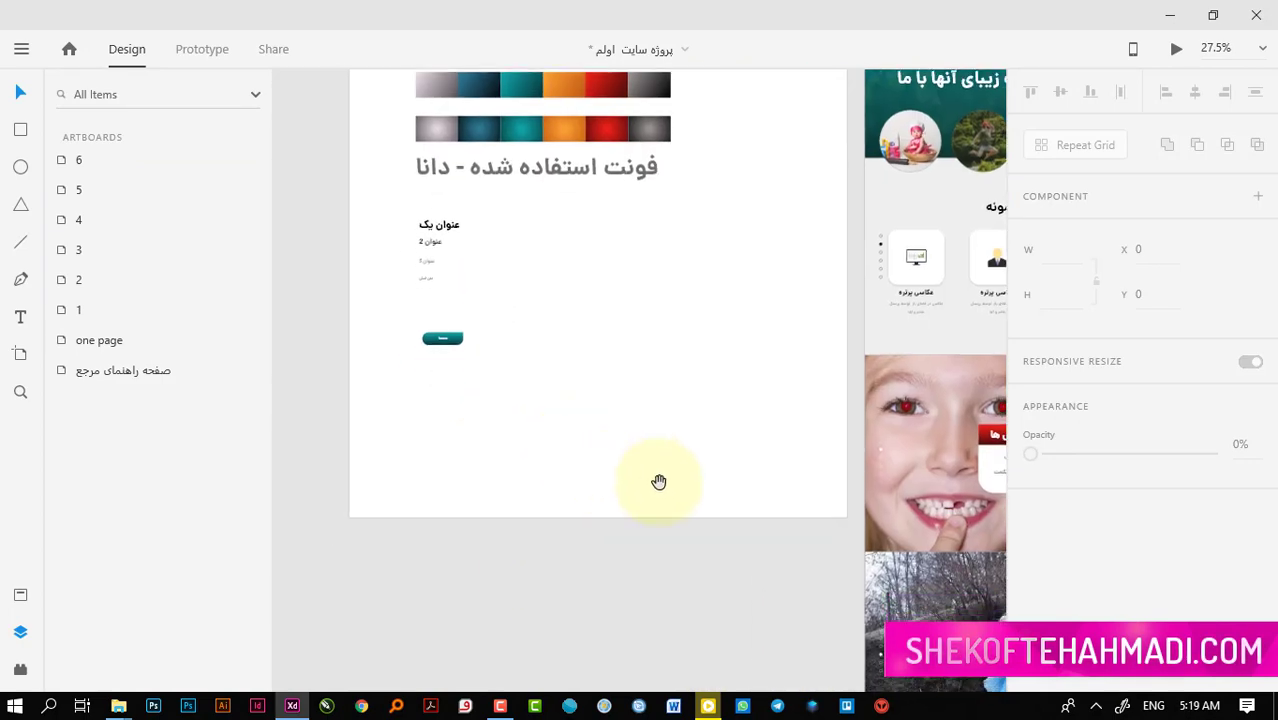
{"action": "left_click_drag", "start_coordinate": [630, 616], "coordinate": [488, 327]}
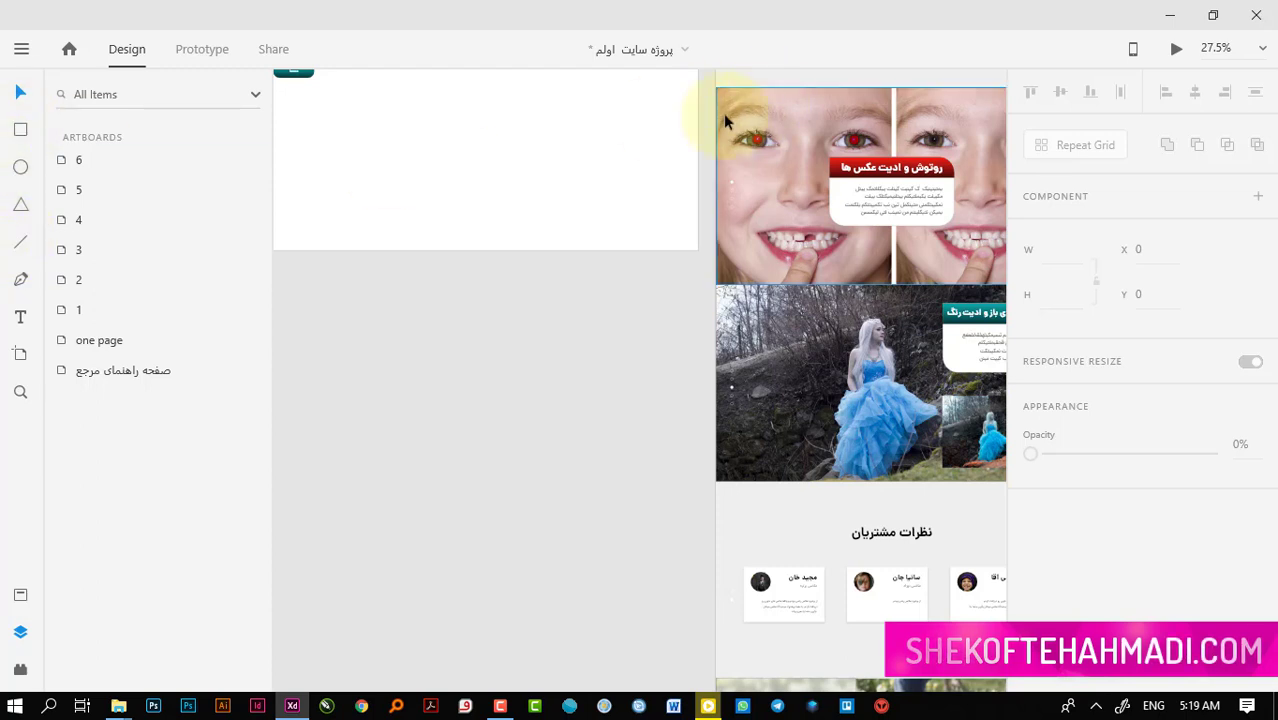
{"action": "left_click", "coordinate": [22, 356]}
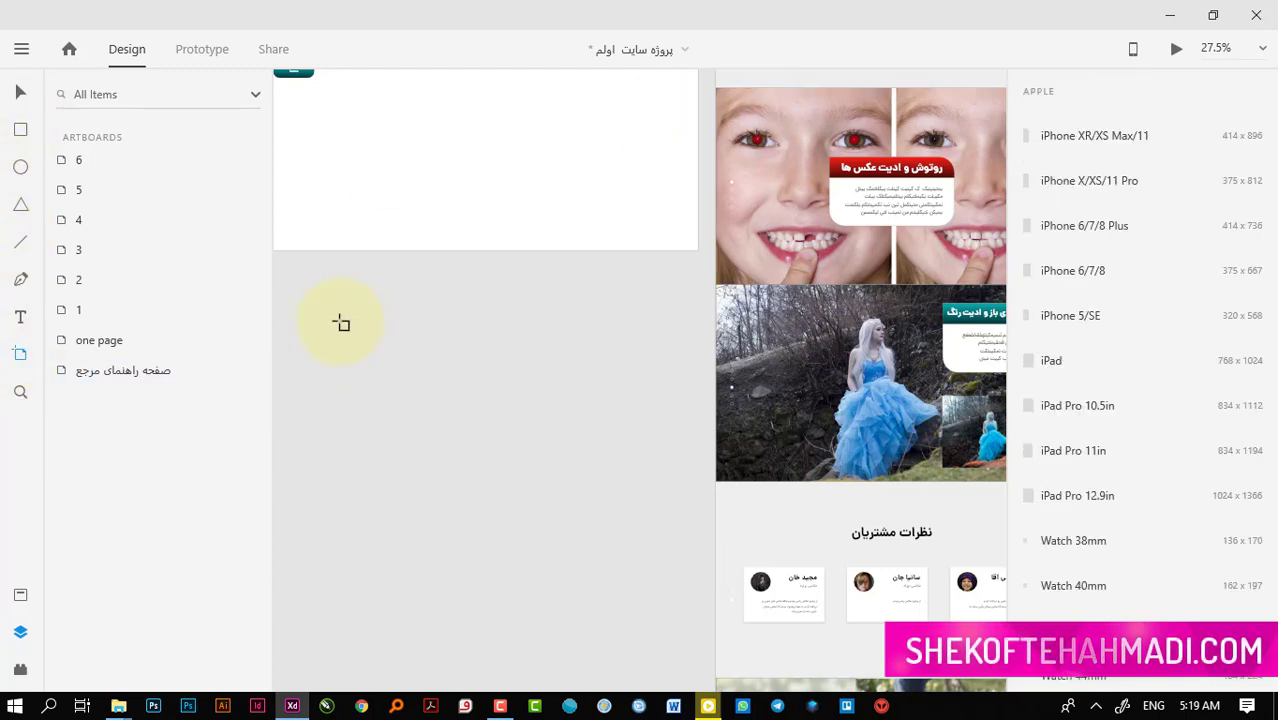
{"action": "left_click_drag", "start_coordinate": [280, 286], "coordinate": [706, 526]}
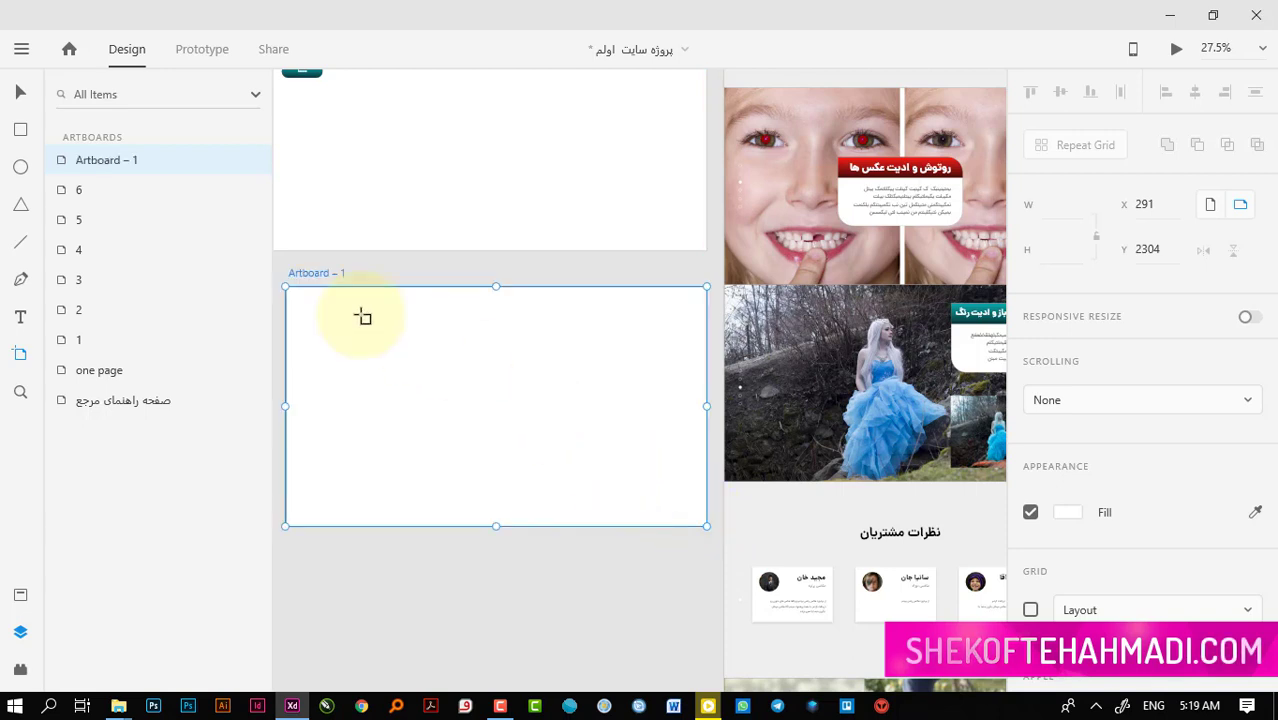
{"action": "double_click", "coordinate": [312, 274]}
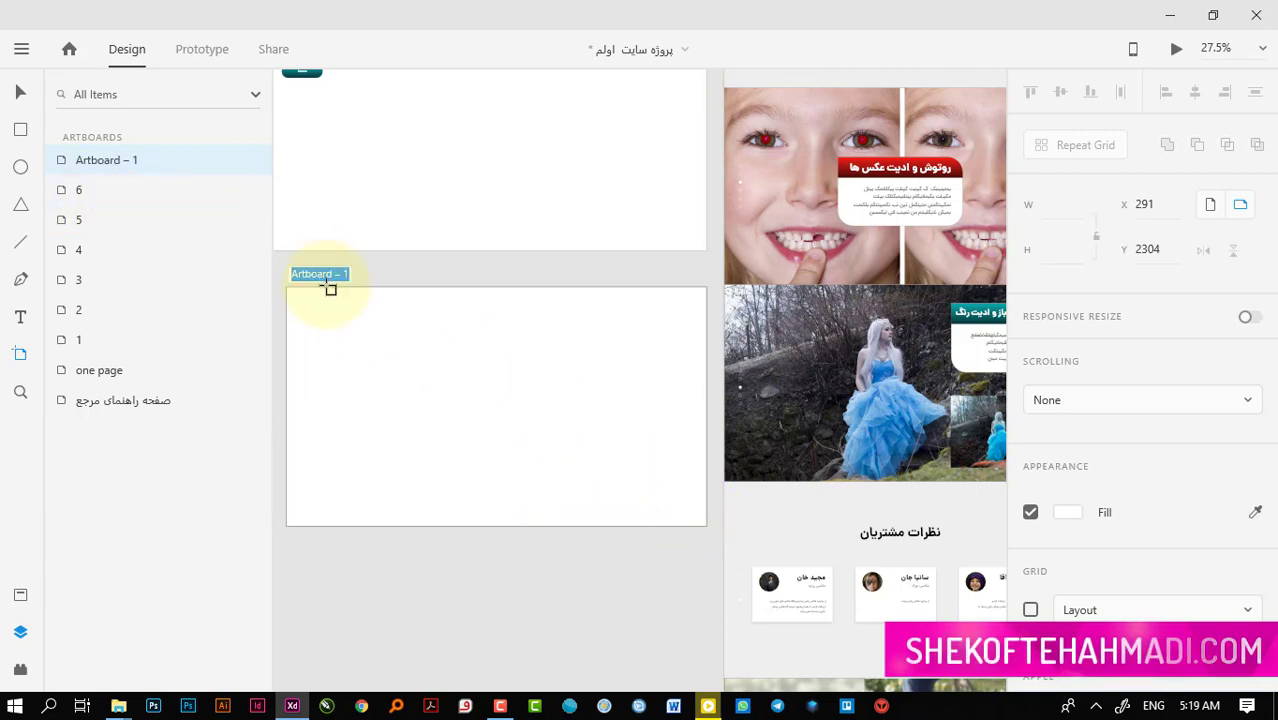
{"action": "key", "text": "alt+shift"}
{"action": "type", "text": "تغییرات آتی"}
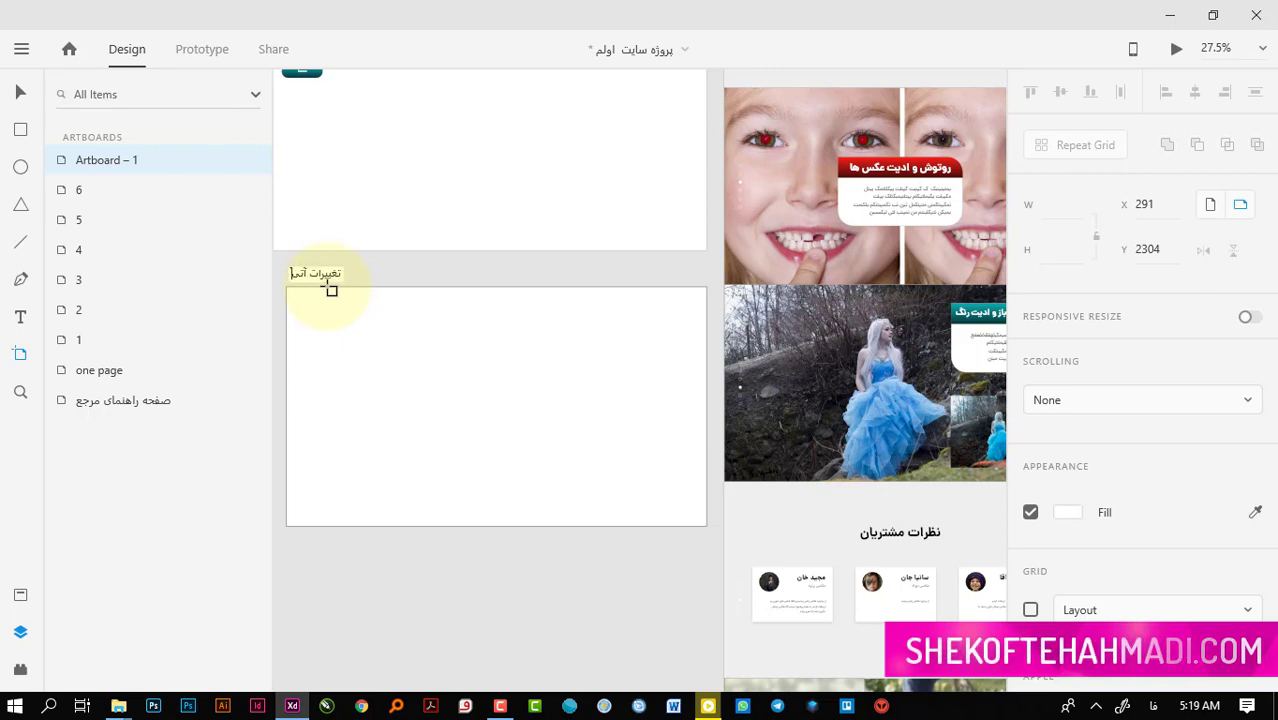
{"action": "key", "text": "Return"}
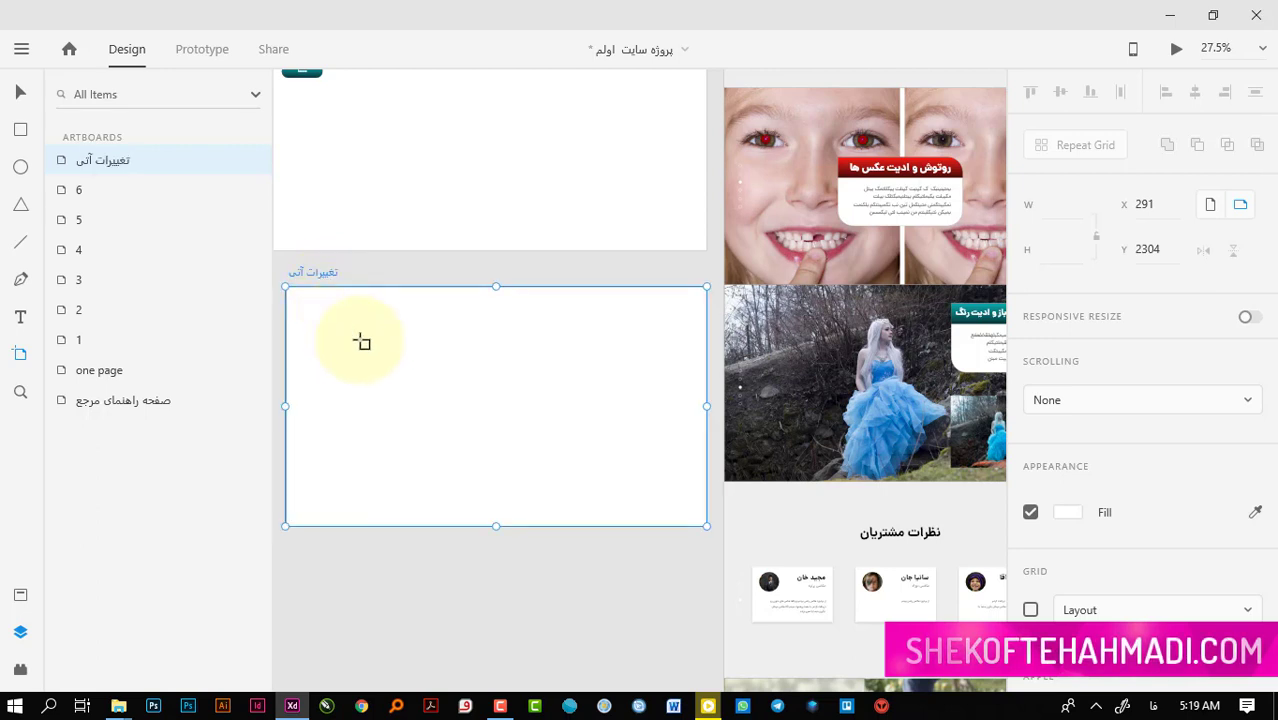
Add the text note "نقاط کنار صفحه روشن تیره بشن" in the upper part of the تغییرات آتی artboard
{"action": "key", "text": "t"}
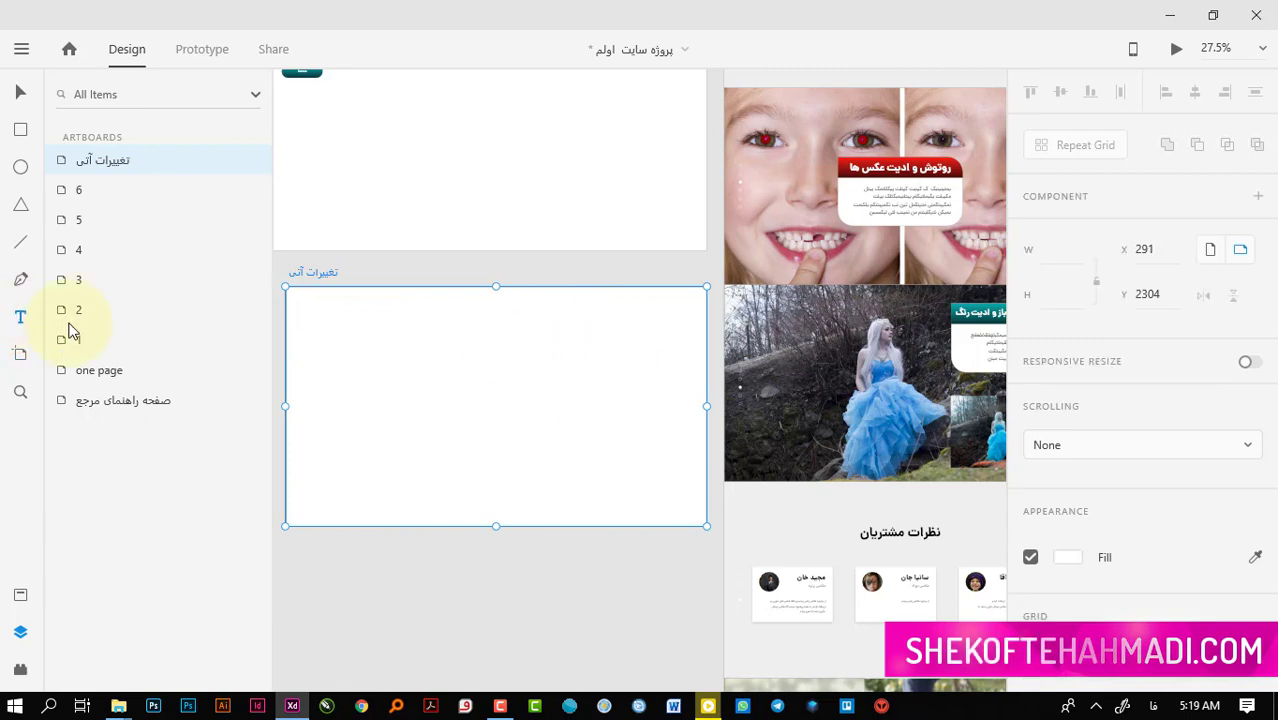
{"action": "left_click", "coordinate": [588, 338]}
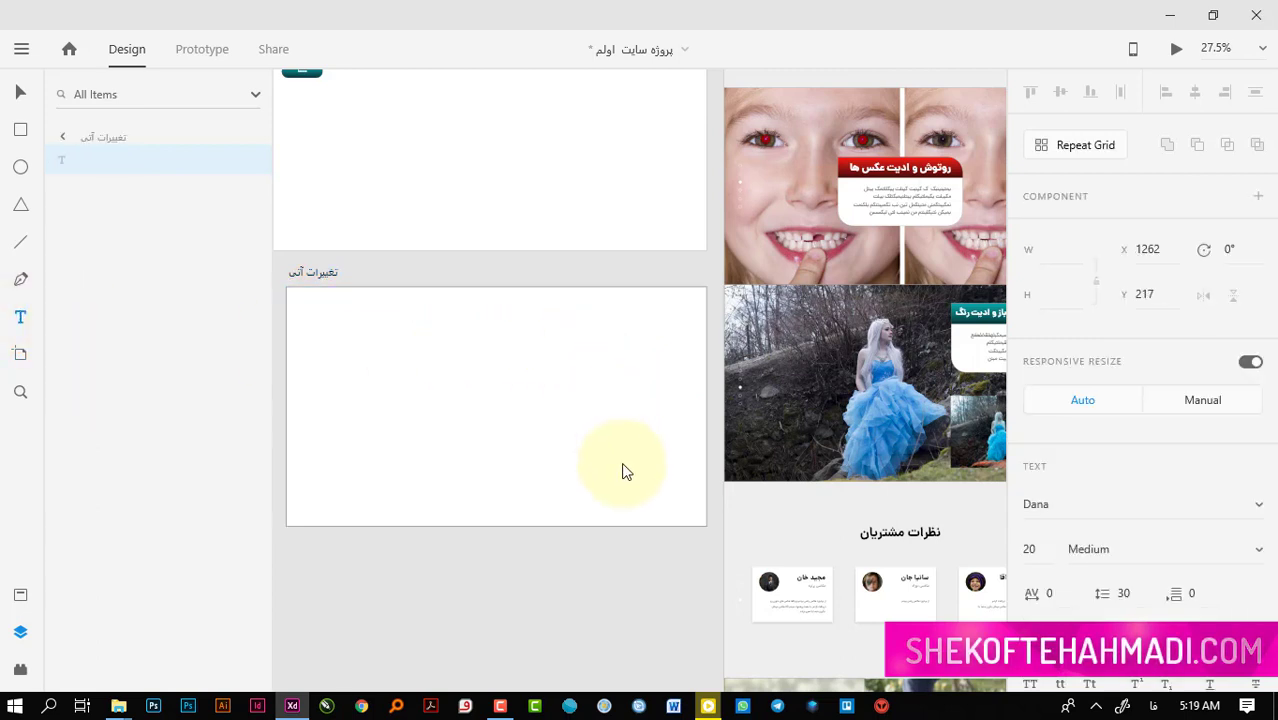
{"action": "type", "text": "نمونه"}
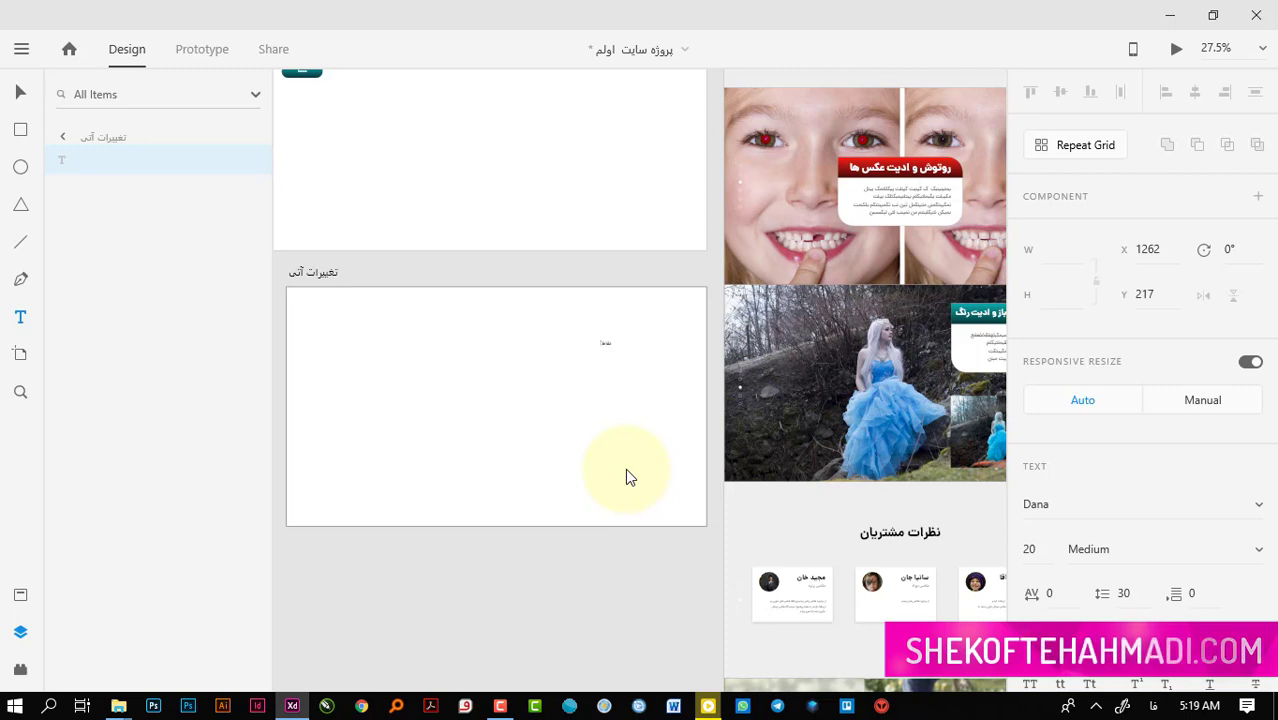
{"action": "type", "text": " کنار صفحه"}
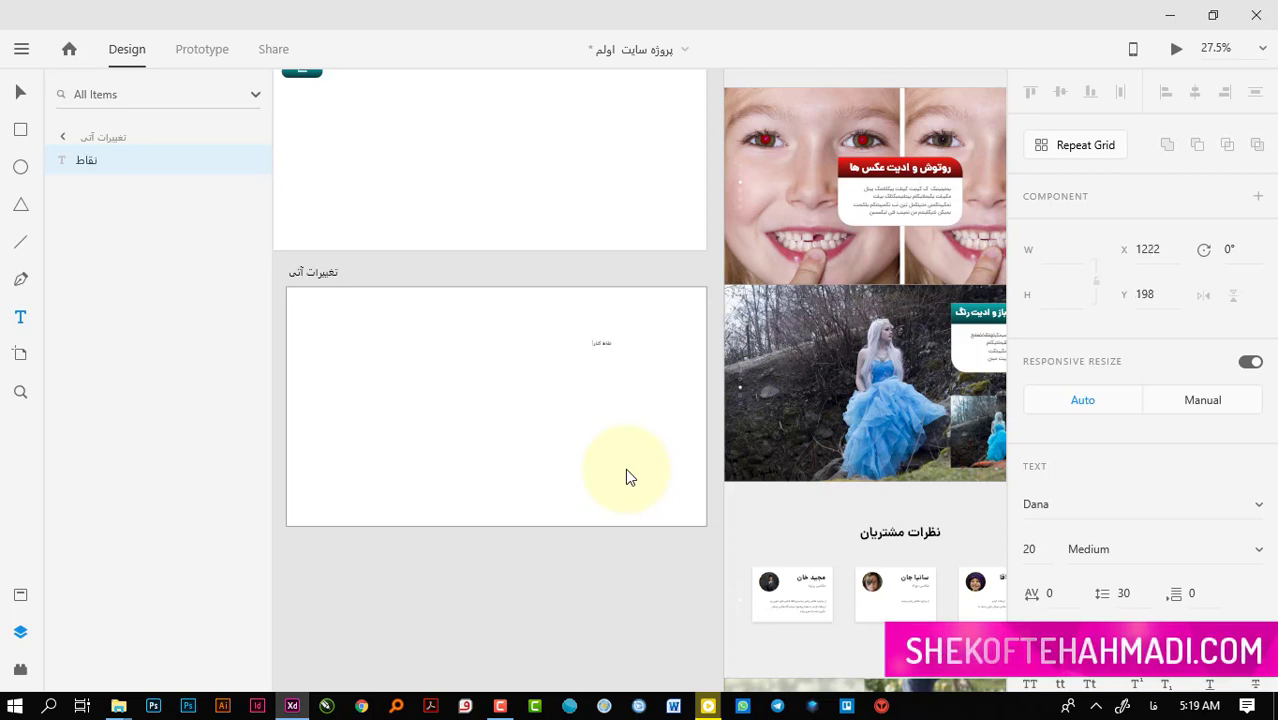
{"action": "type", "text": " روشن"}
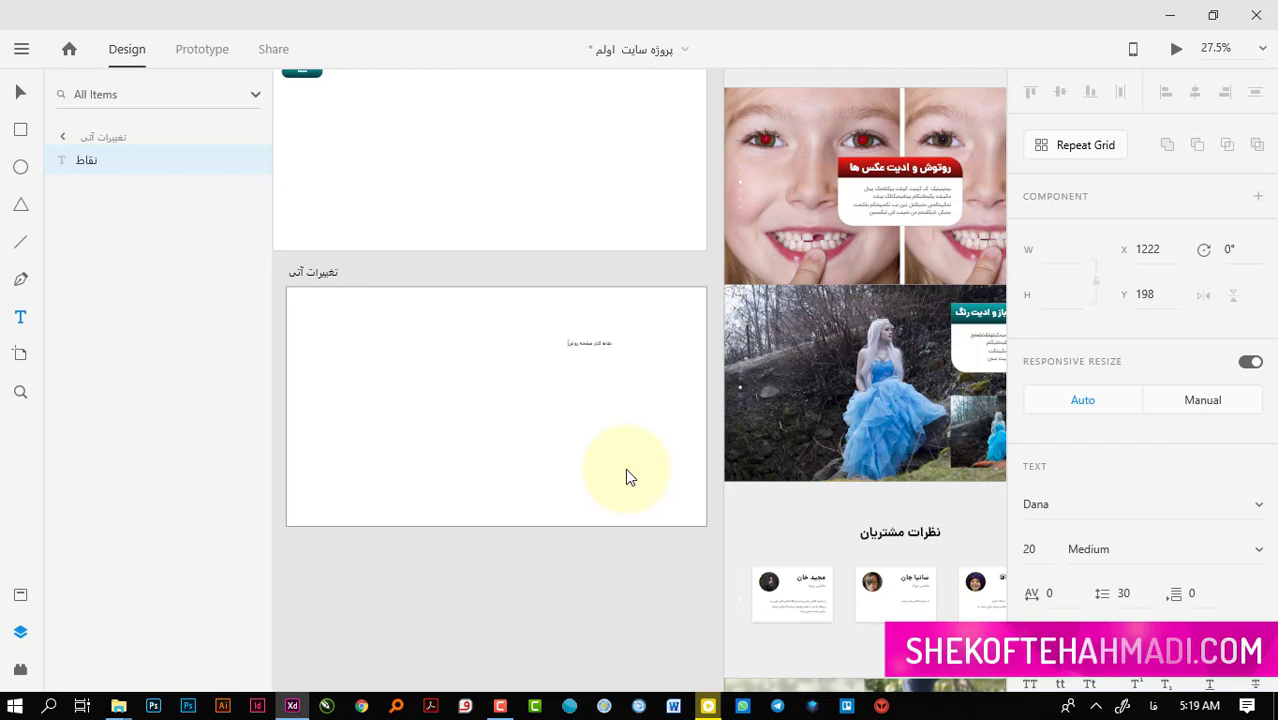
{"action": "type", "text": " شود تیره"}
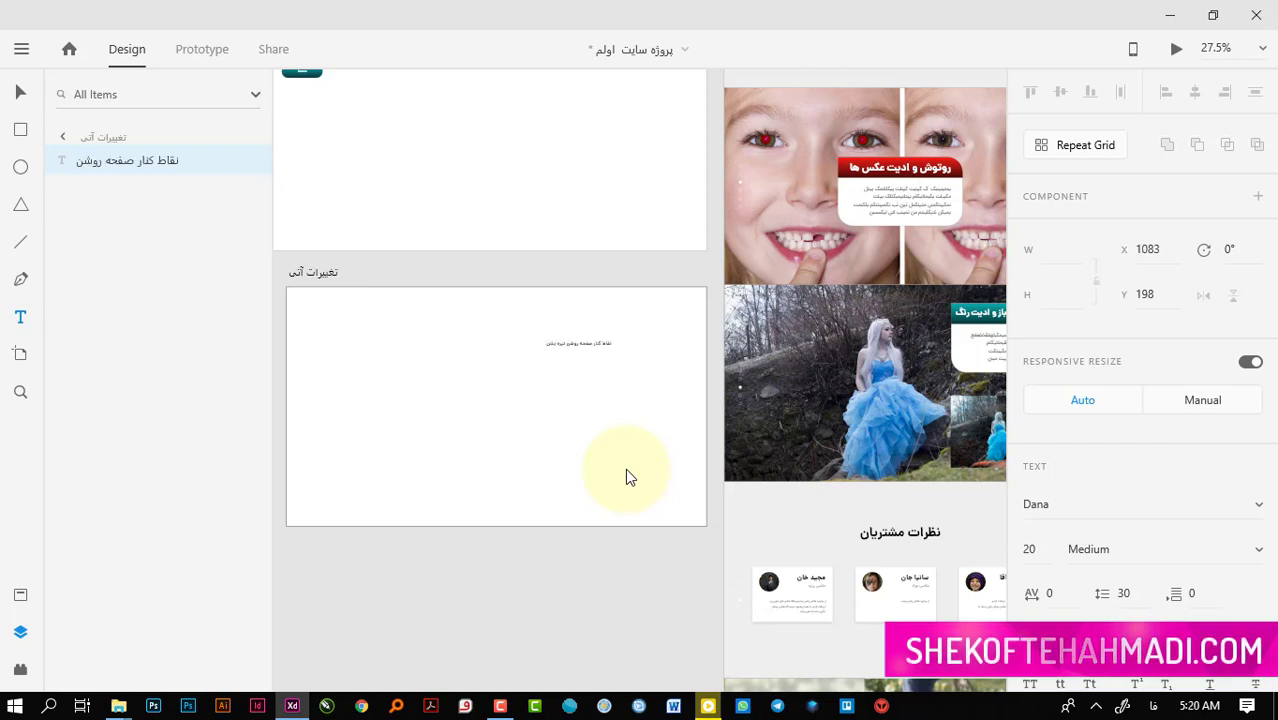
{"action": "key", "text": "Escape"}
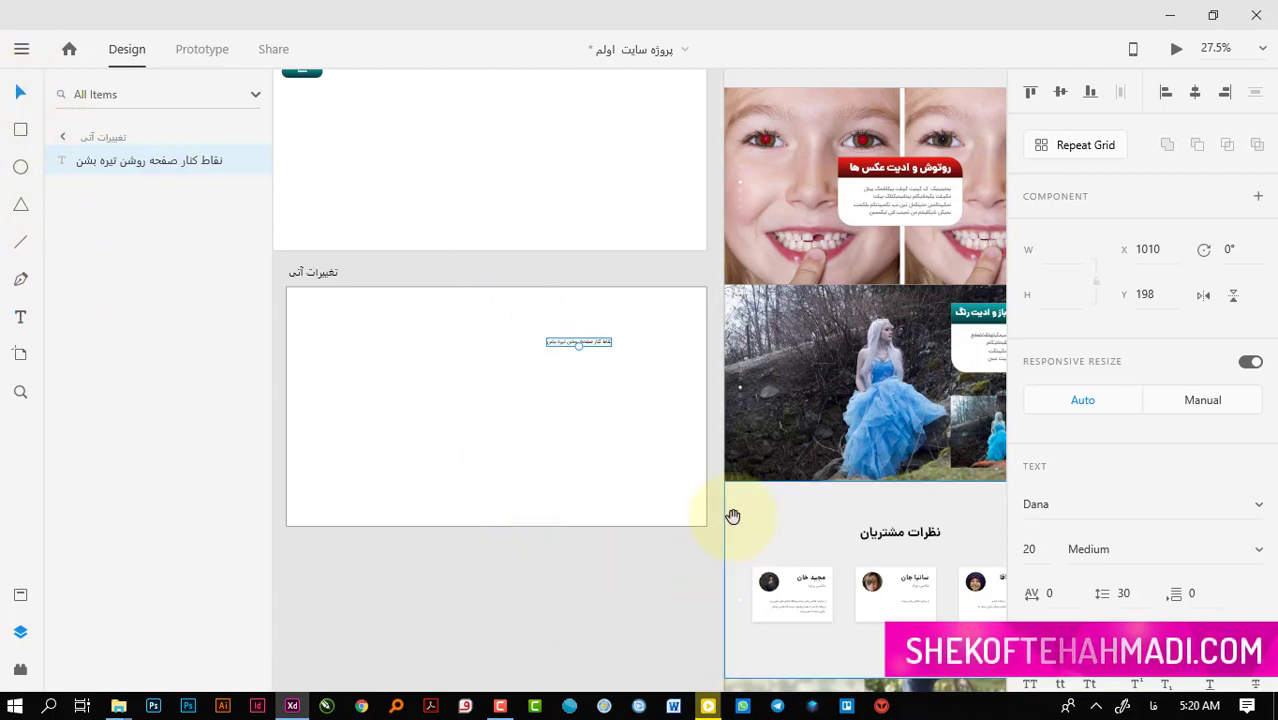
Switch from designing to prototyping mode for the section artboards, starting at artboard 1
{"action": "key", "text": "ctrl+0"}
{"action": "scroll", "coordinate": [745, 290], "scroll_direction": "right", "scroll_amount": 5}
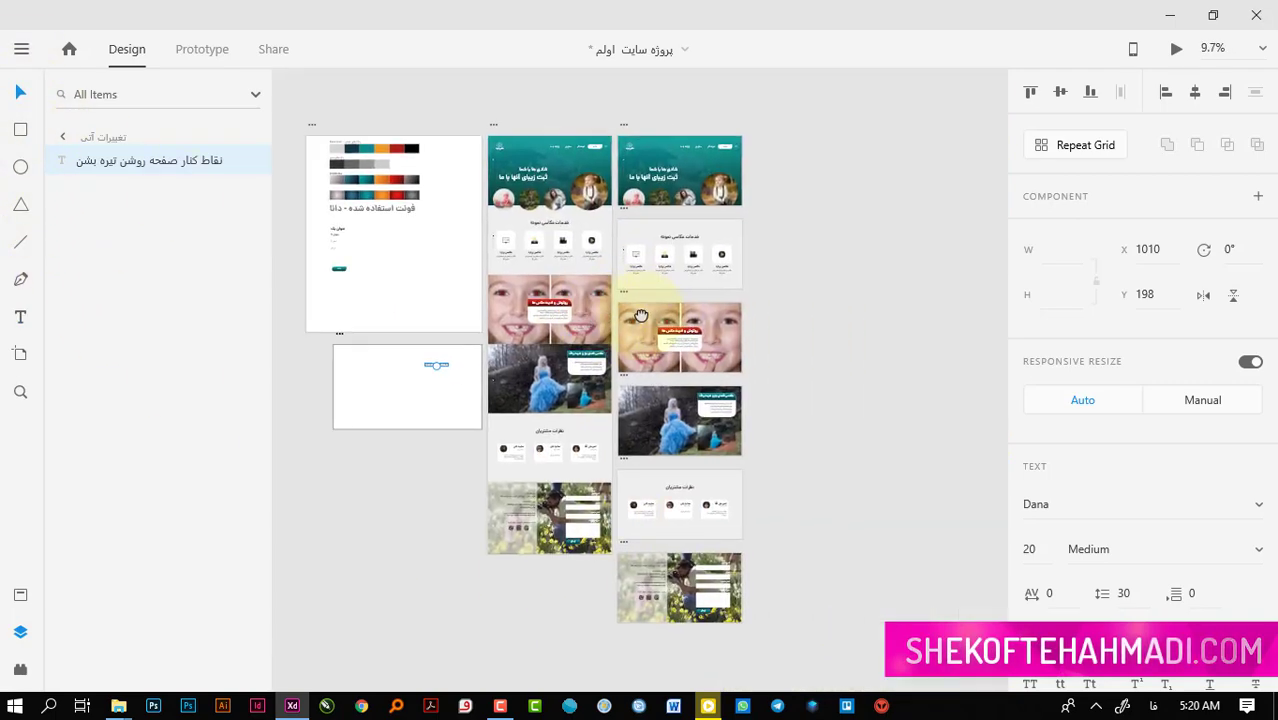
{"action": "scroll", "coordinate": [740, 300], "scroll_direction": "down", "scroll_amount": 2}
{"action": "scroll", "coordinate": [726, 405], "scroll_direction": "up", "scroll_amount": 1}
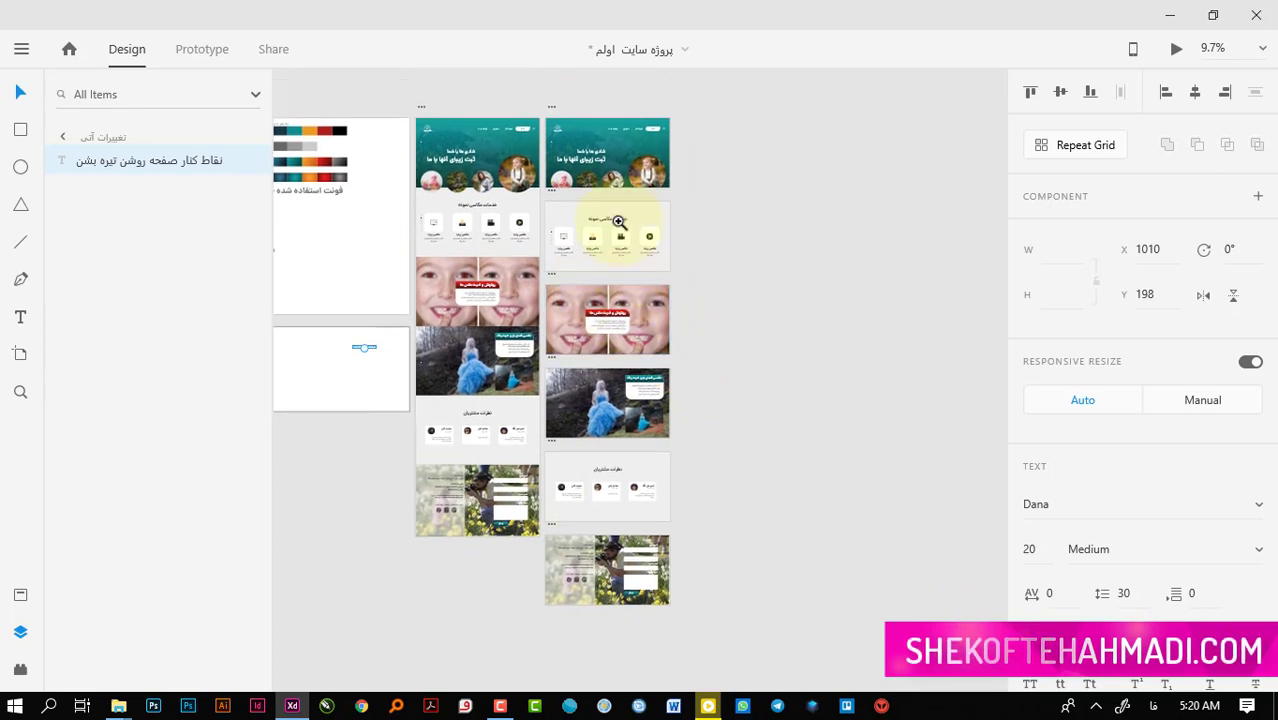
{"action": "key", "text": "z"}
{"action": "left_click_drag", "start_coordinate": [531, 91], "coordinate": [765, 292]}
{"action": "scroll", "coordinate": [765, 292], "scroll_direction": "left", "scroll_amount": 3}
{"action": "scroll", "coordinate": [765, 292], "scroll_direction": "up", "scroll_amount": 1}
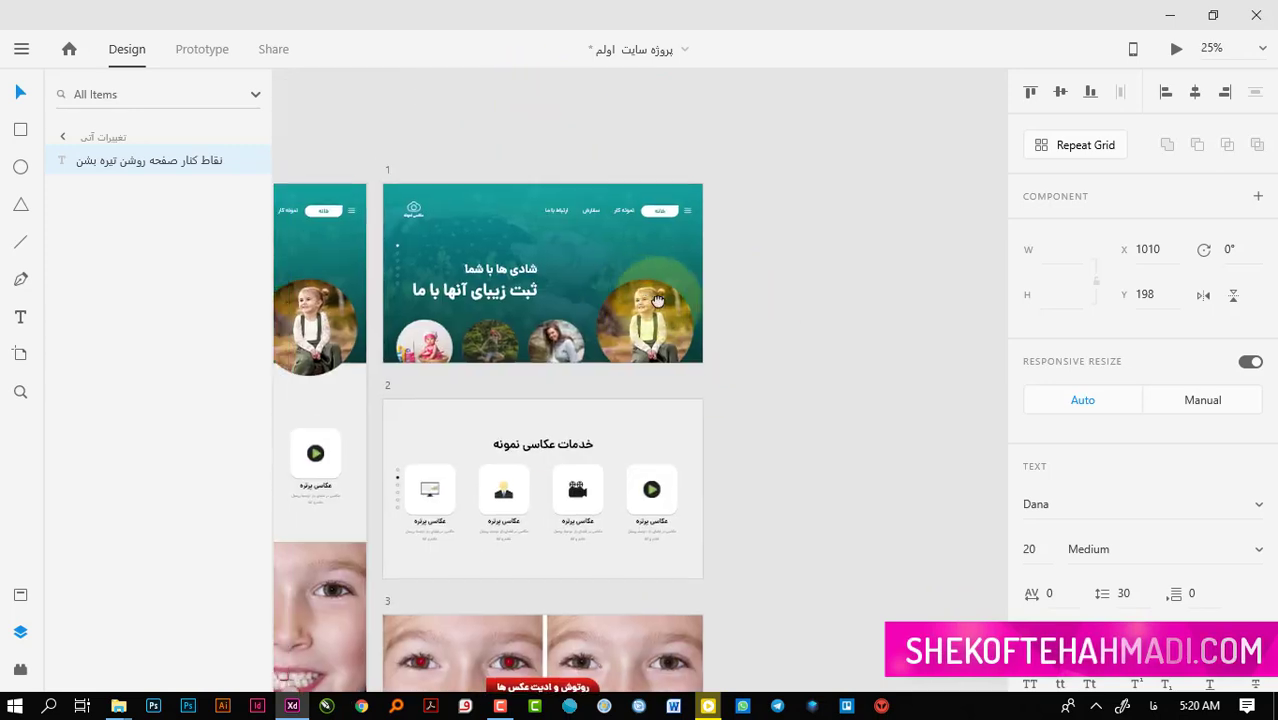
{"action": "scroll", "coordinate": [690, 363], "scroll_direction": "up", "scroll_amount": 1}
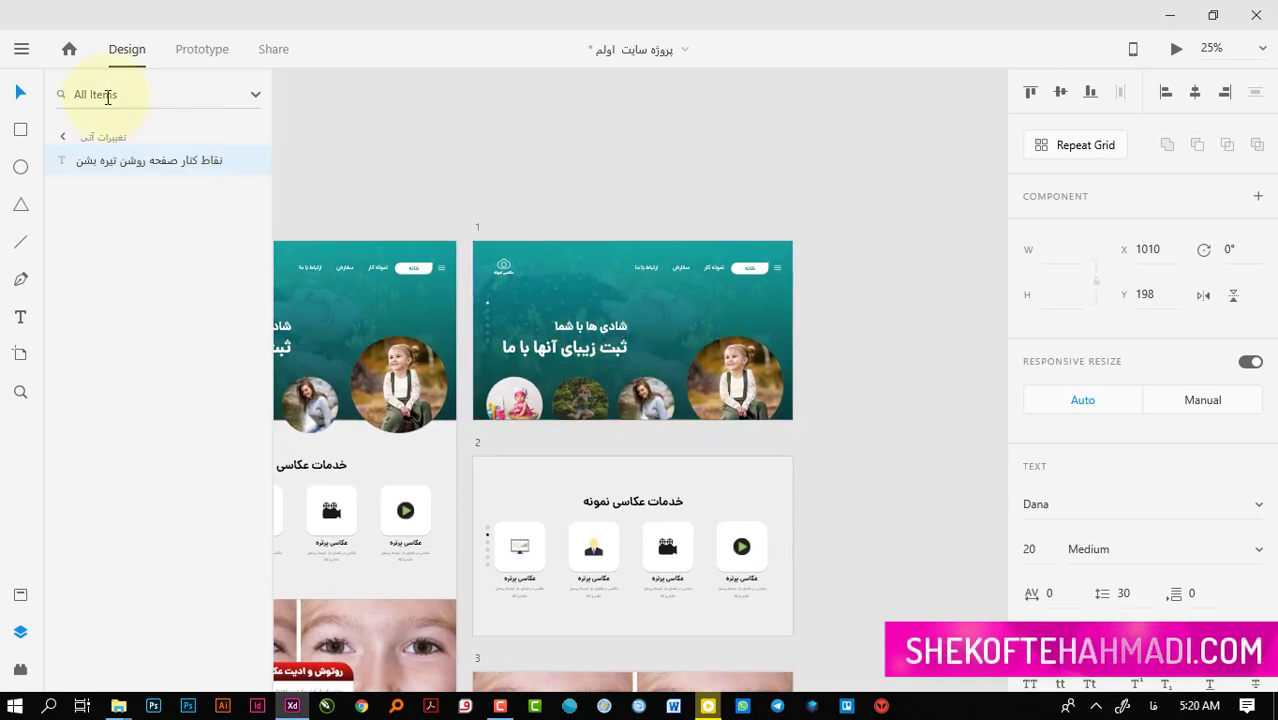
{"action": "left_click", "coordinate": [201, 49]}
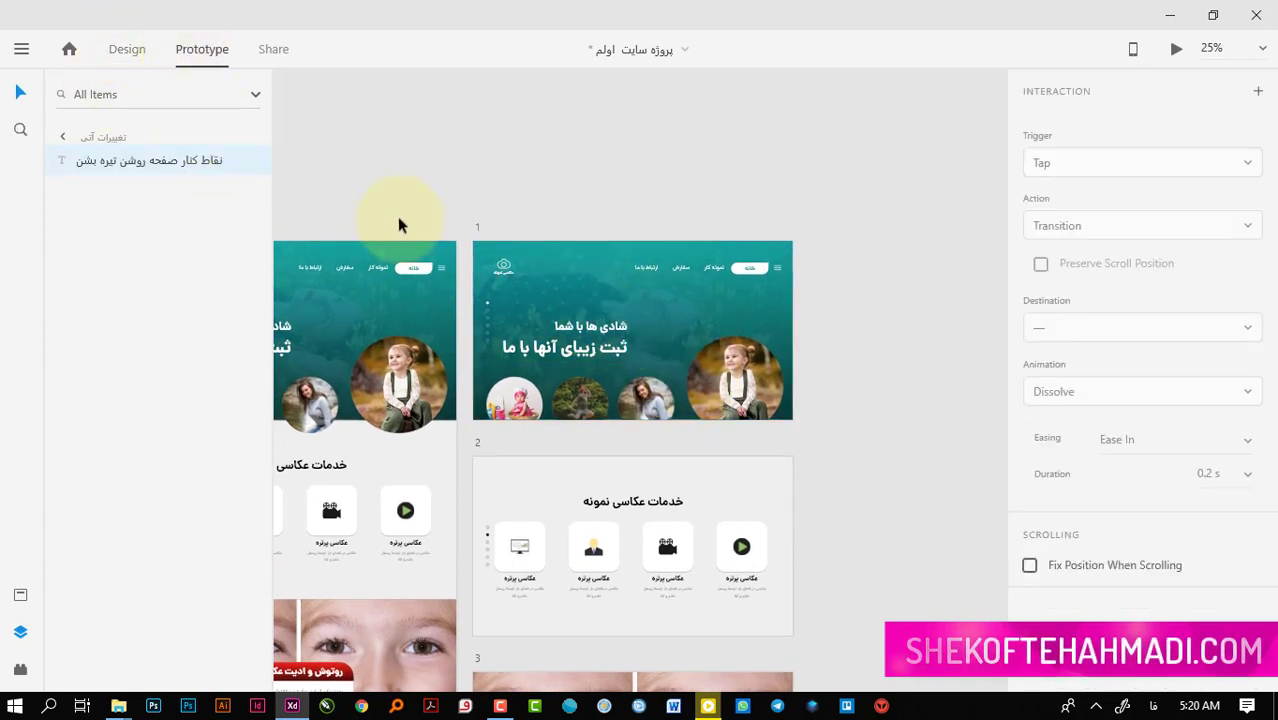
Link the second page-indicator dot on artboard 1 to artboard 2 as its tap destination
{"action": "left_click", "coordinate": [487, 305]}
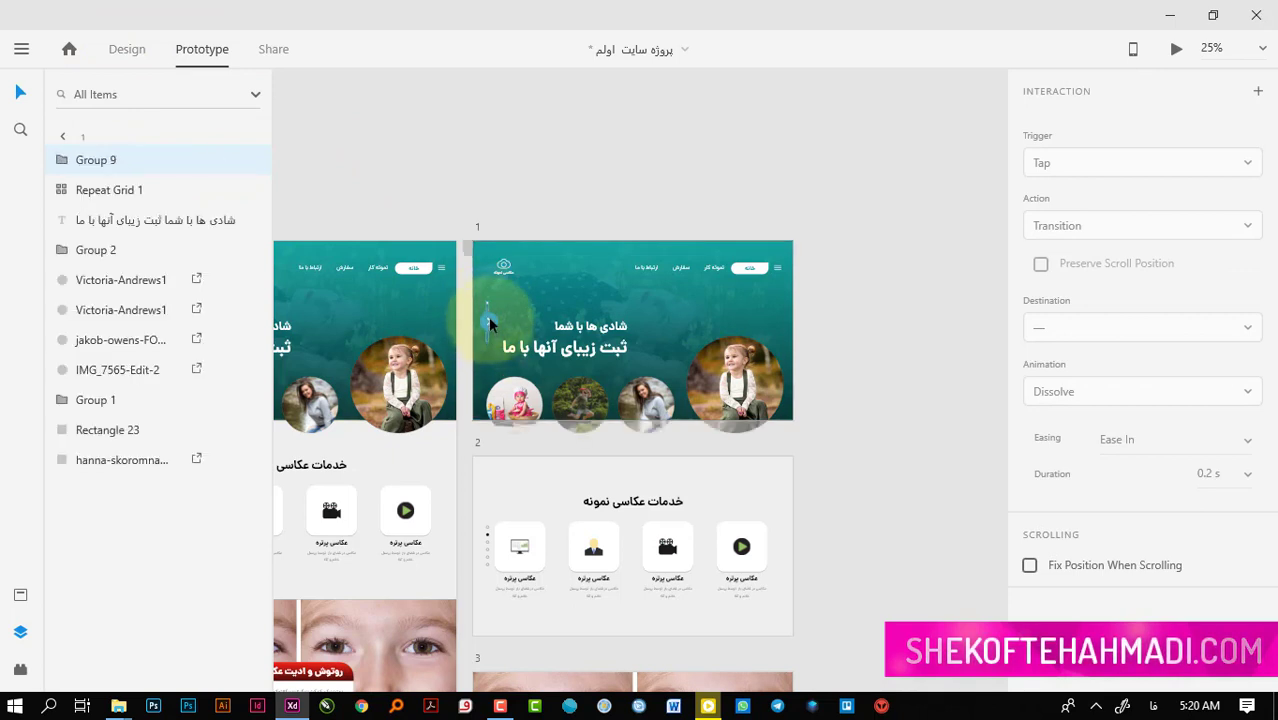
{"action": "double_click", "coordinate": [488, 317]}
{"action": "left_click", "coordinate": [488, 228]}
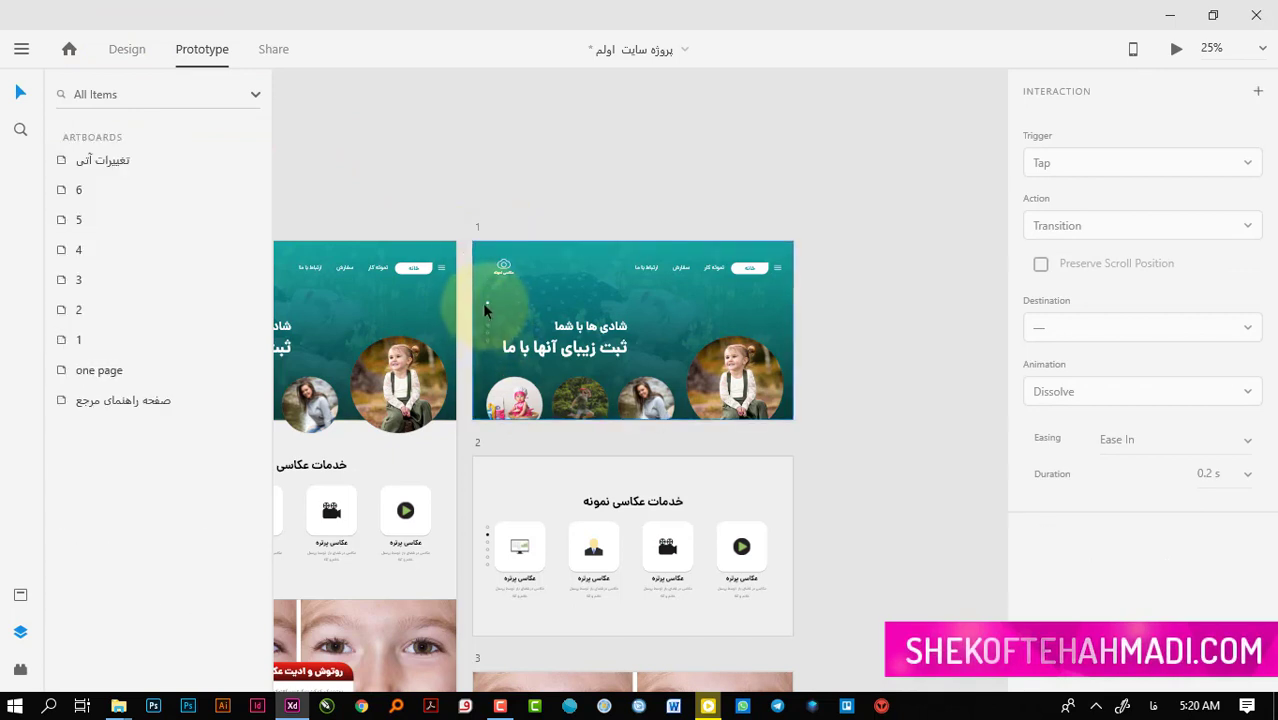
{"action": "double_click", "coordinate": [486, 302]}
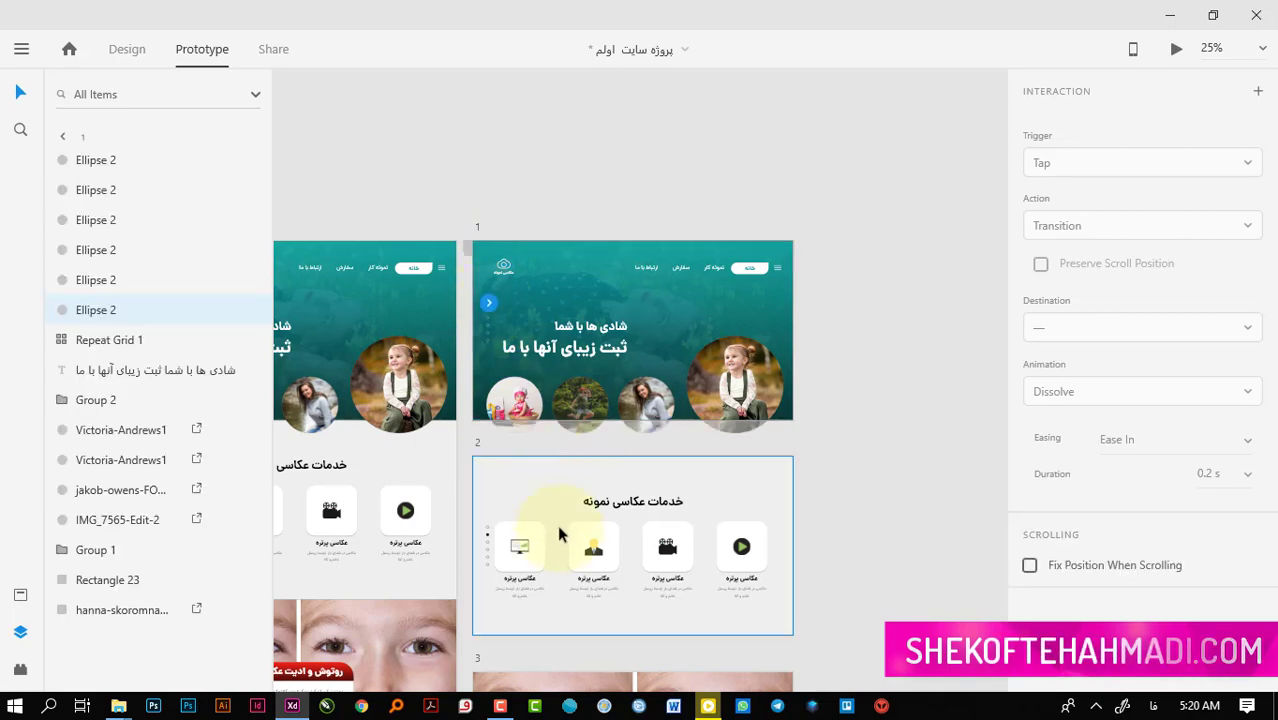
{"action": "scroll", "coordinate": [474, 288], "scroll_direction": "up", "scroll_amount": 5}
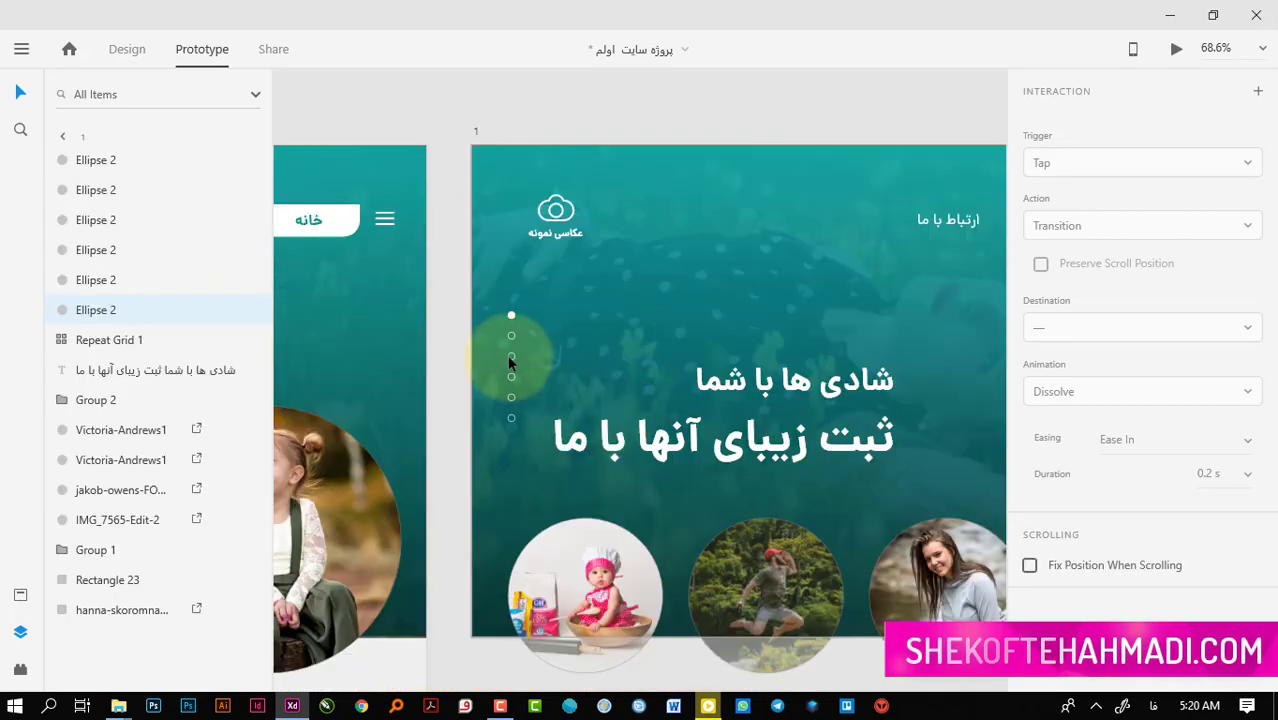
{"action": "left_click", "coordinate": [507, 334]}
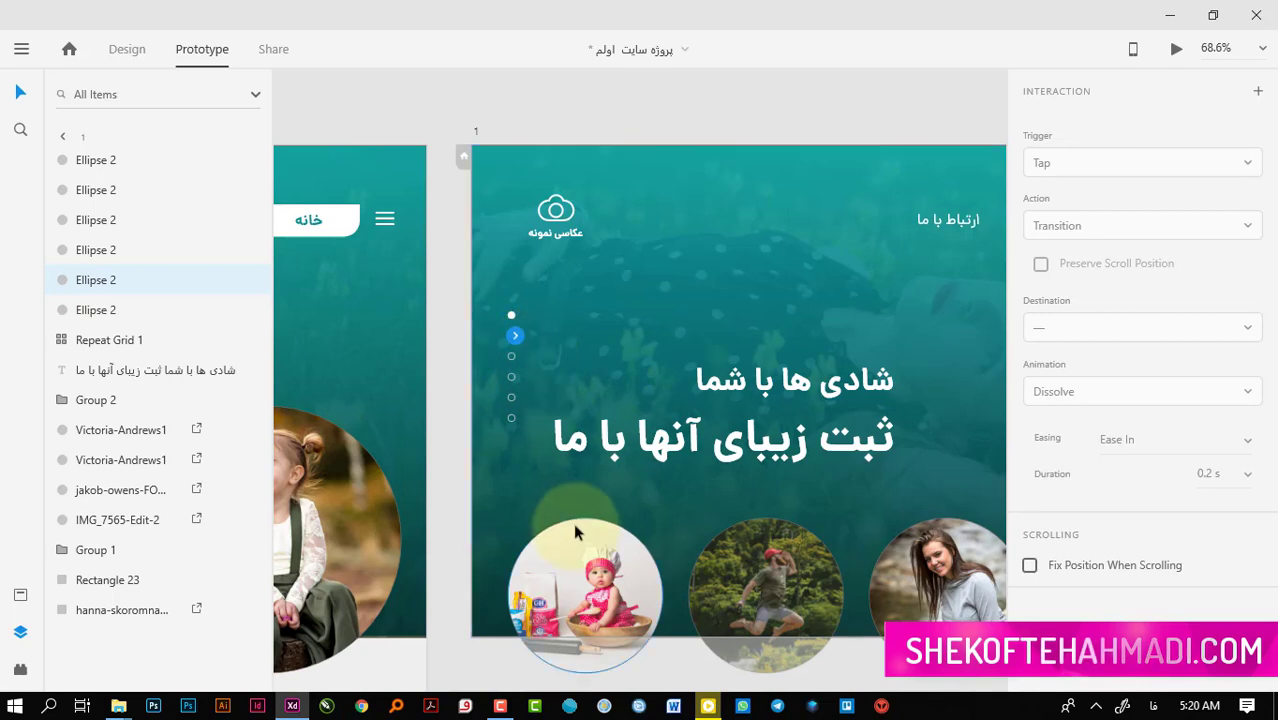
{"action": "scroll", "coordinate": [506, 330], "scroll_direction": "down", "scroll_amount": 1}
{"action": "scroll", "coordinate": [505, 328], "scroll_direction": "down", "scroll_amount": 3}
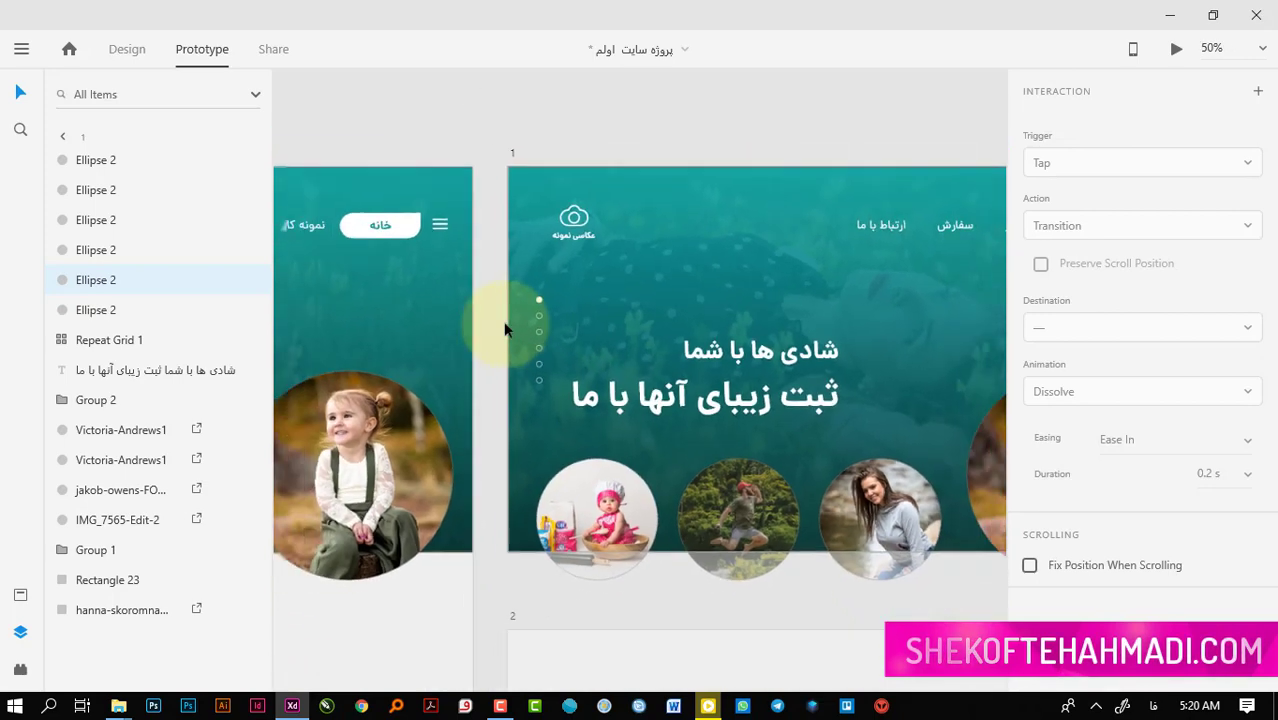
{"action": "left_click_drag", "start_coordinate": [616, 334], "coordinate": [557, 472]}
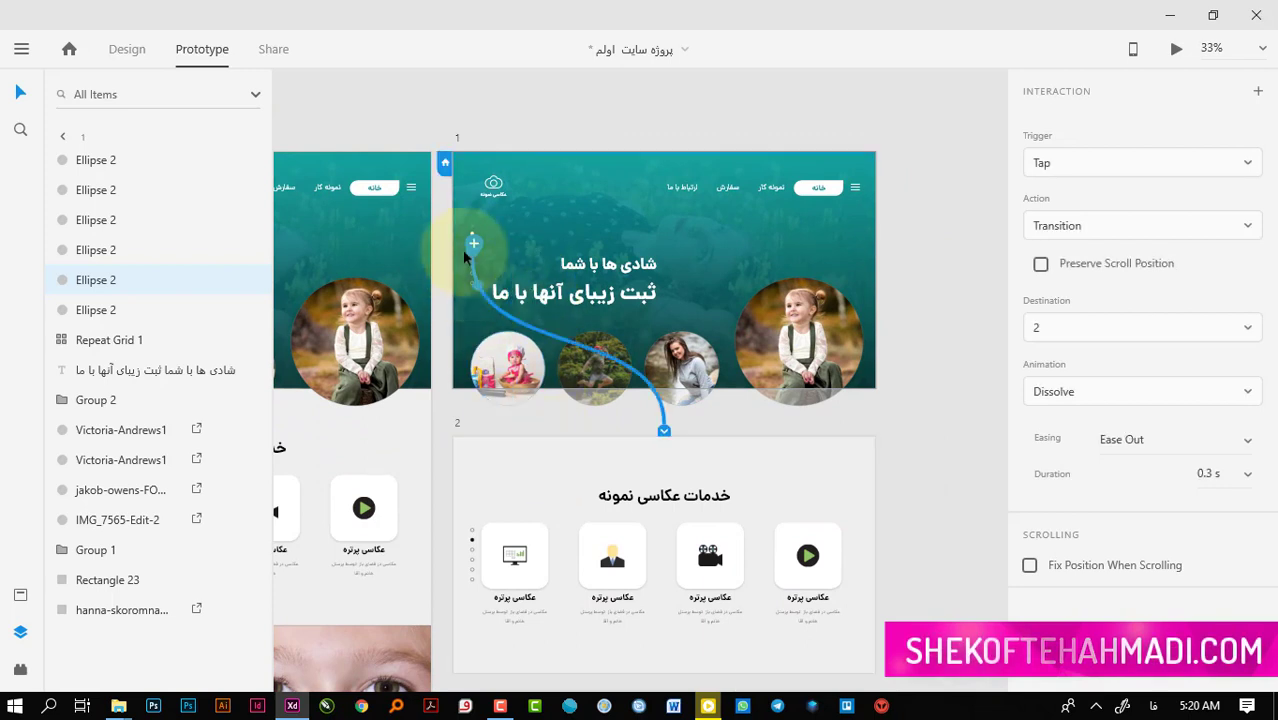
Link the third page-indicator dot inside artboard 2's dot group to artboard 3
{"action": "left_click", "coordinate": [468, 558]}
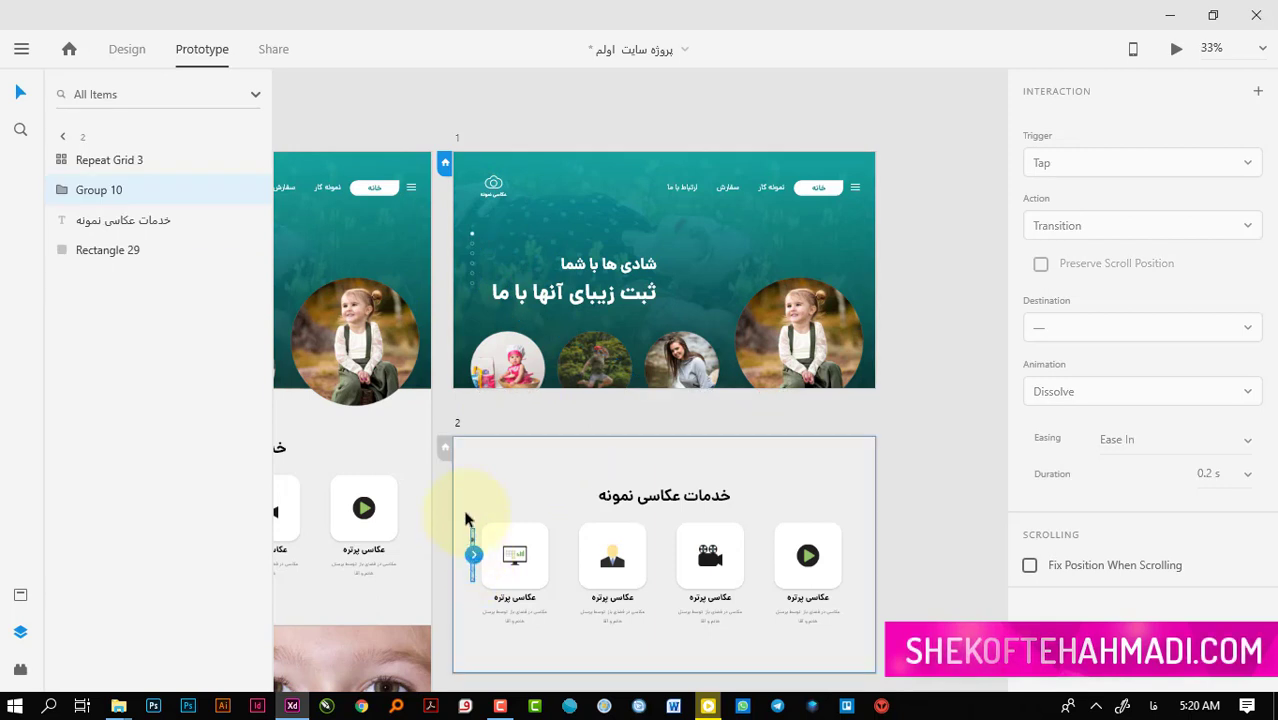
{"action": "double_click", "coordinate": [473, 544]}
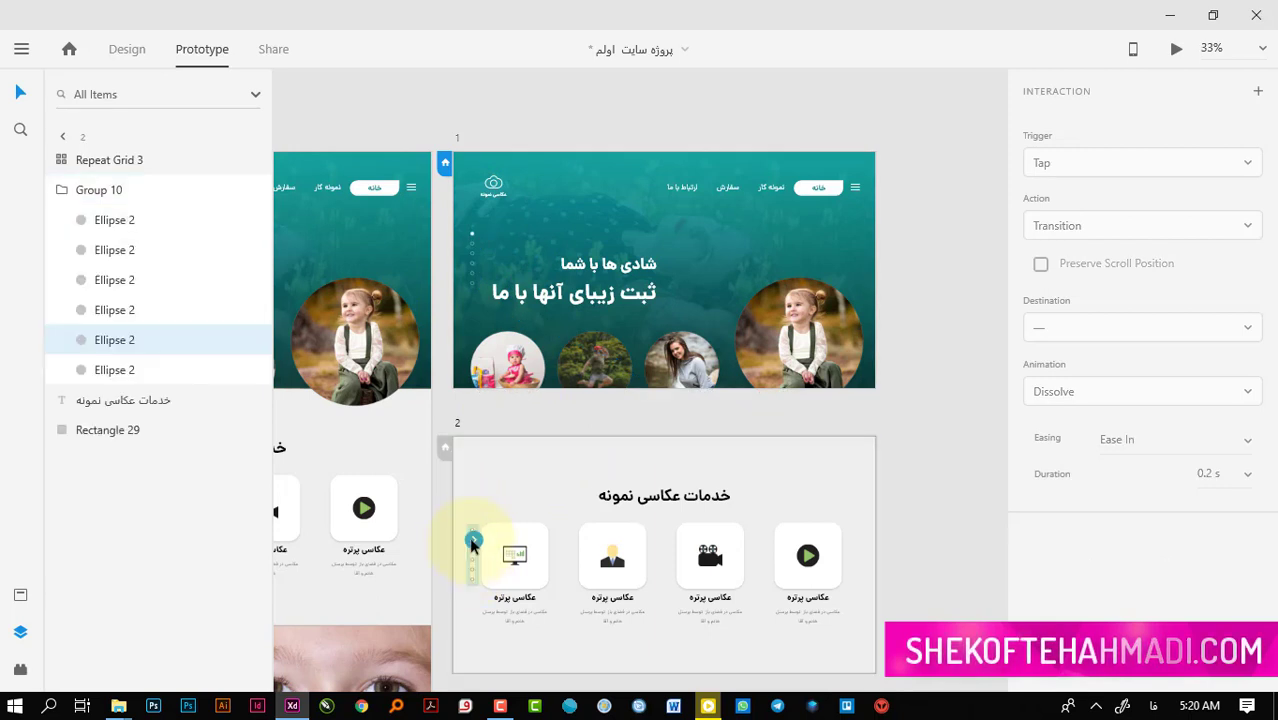
{"action": "scroll", "coordinate": [465, 515], "scroll_direction": "down", "scroll_amount": 2}
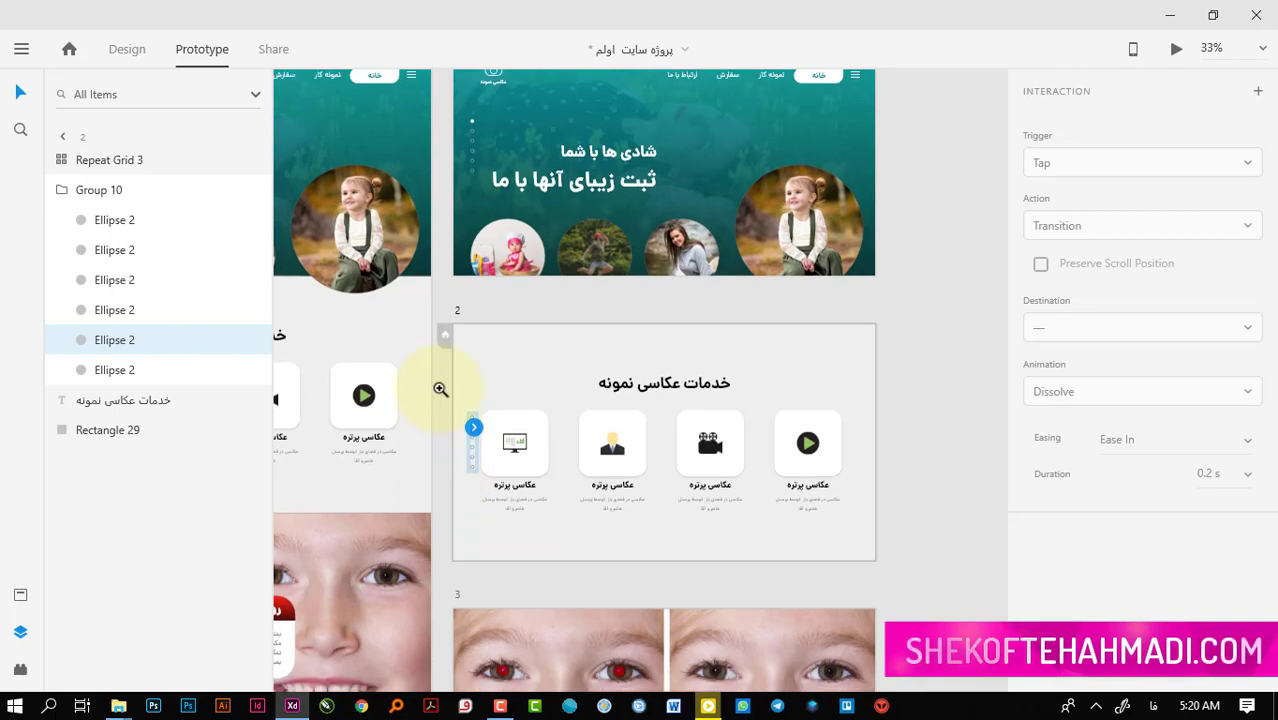
{"action": "scroll", "coordinate": [445, 390], "scroll_direction": "up", "scroll_amount": 5}
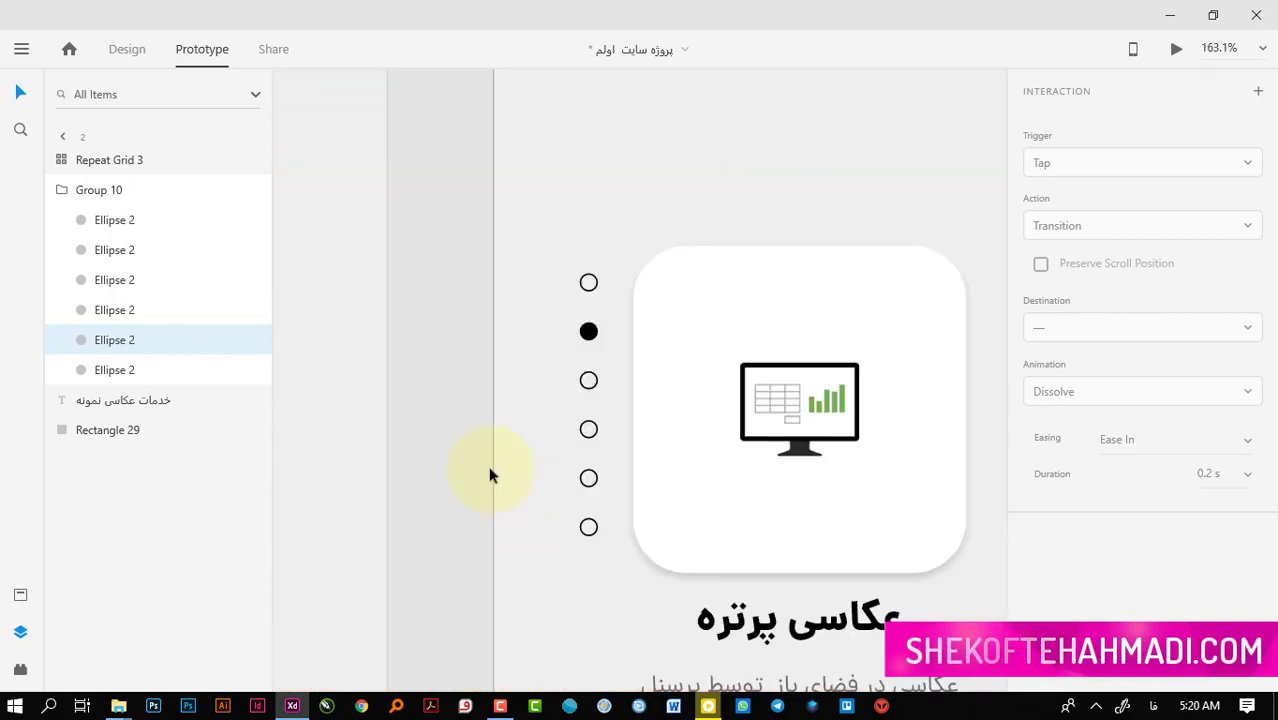
{"action": "left_click", "coordinate": [591, 395]}
{"action": "double_click", "coordinate": [589, 393]}
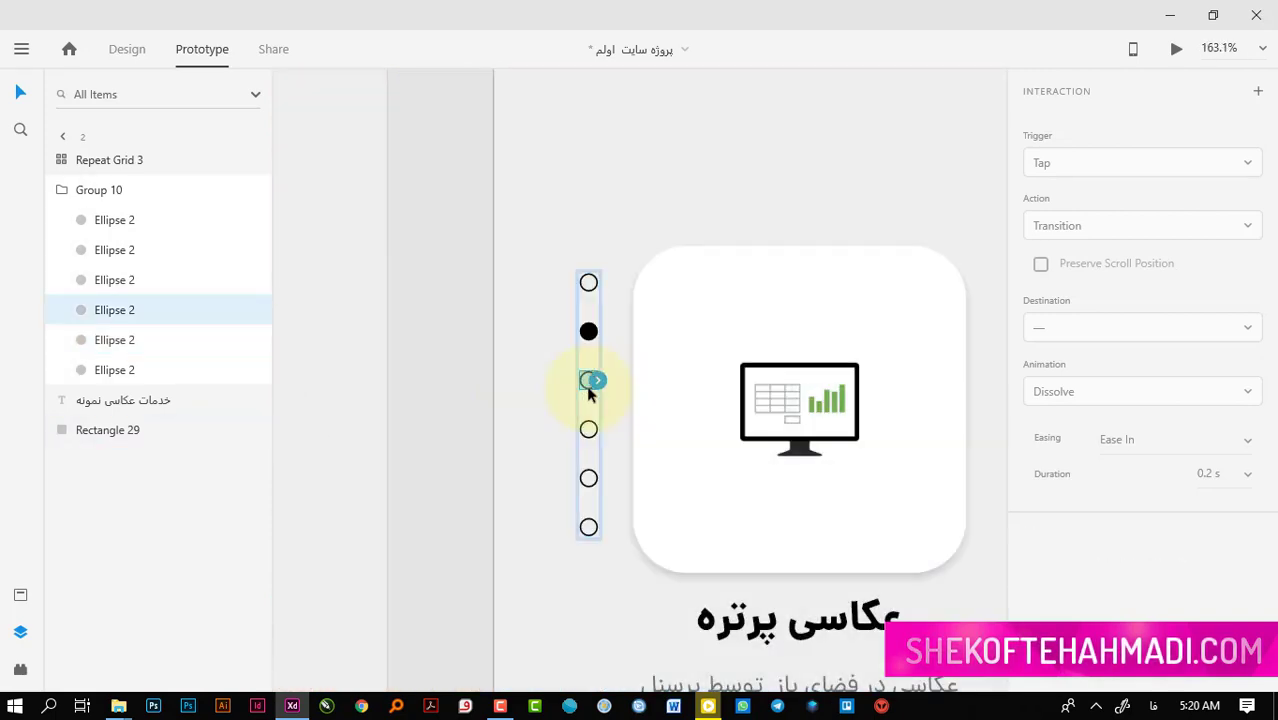
{"action": "scroll", "coordinate": [594, 382], "scroll_direction": "down", "scroll_amount": 5}
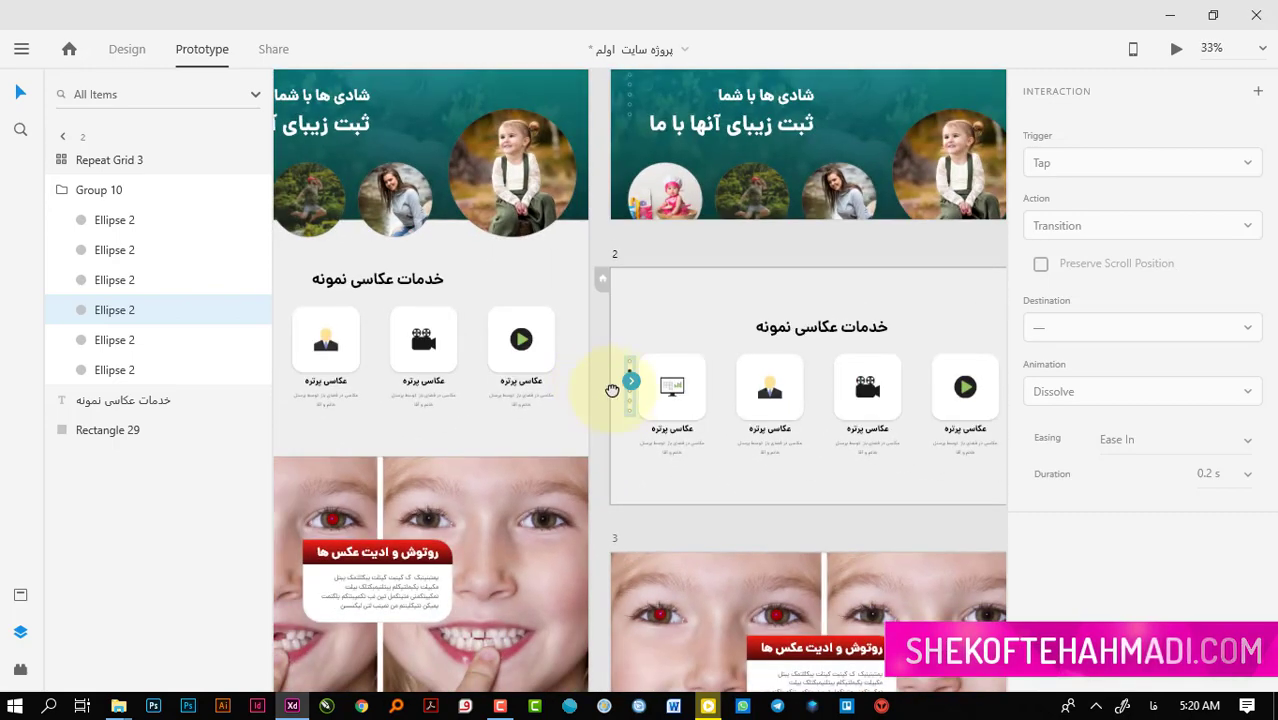
{"action": "left_click_drag", "start_coordinate": [612, 382], "coordinate": [604, 449]}
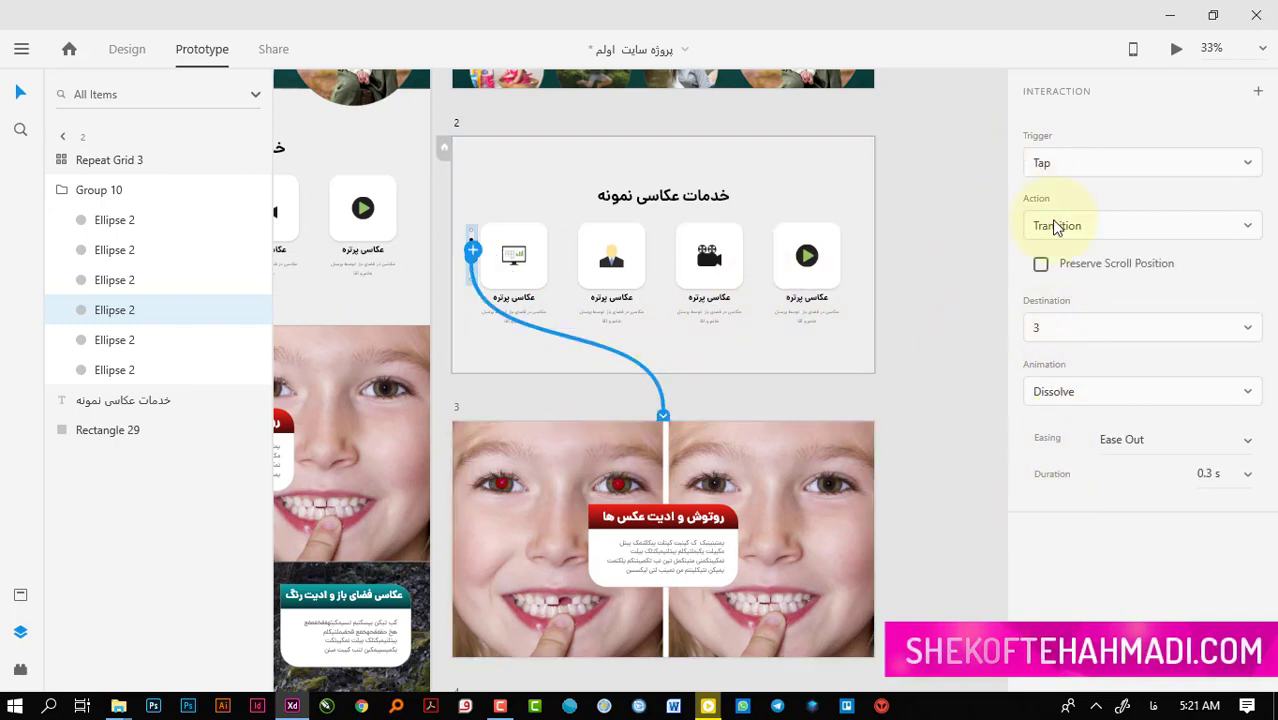
Check the available triggers and actions for the artboard 3 link, keeping Tap and Transition
{"action": "left_click", "coordinate": [1067, 164]}
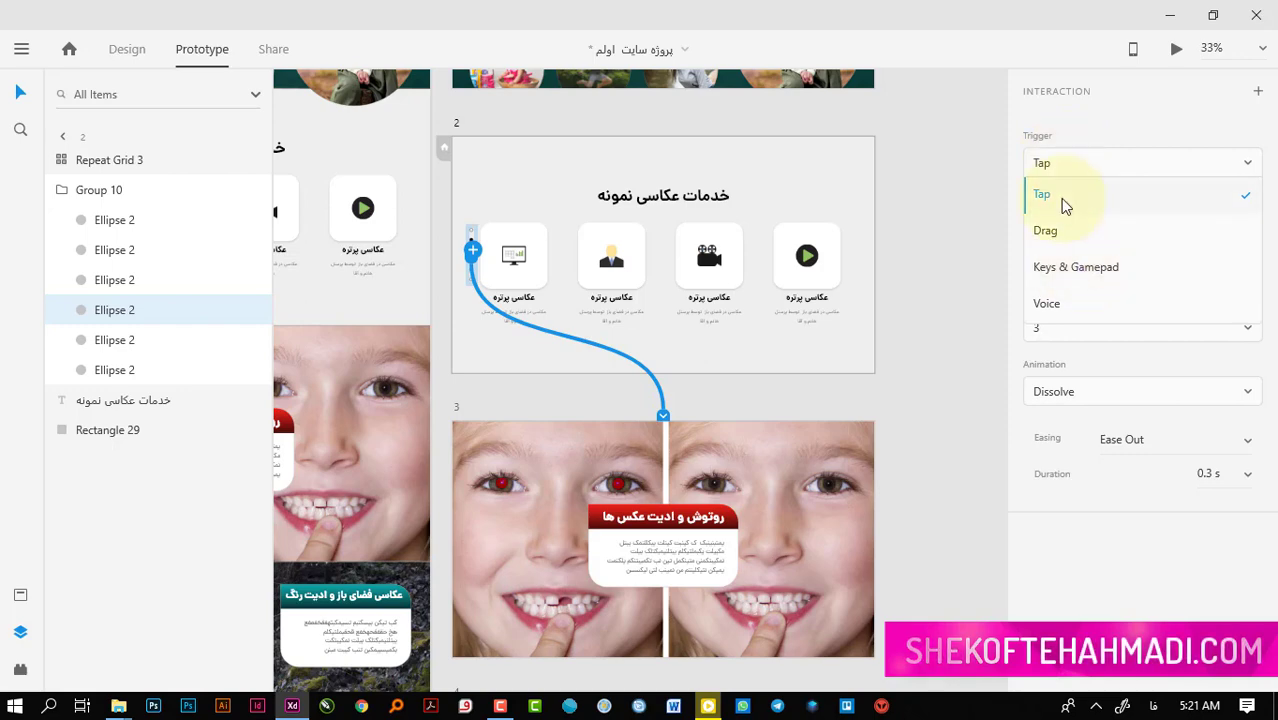
{"action": "left_click", "coordinate": [1063, 200]}
{"action": "left_click", "coordinate": [1071, 243]}
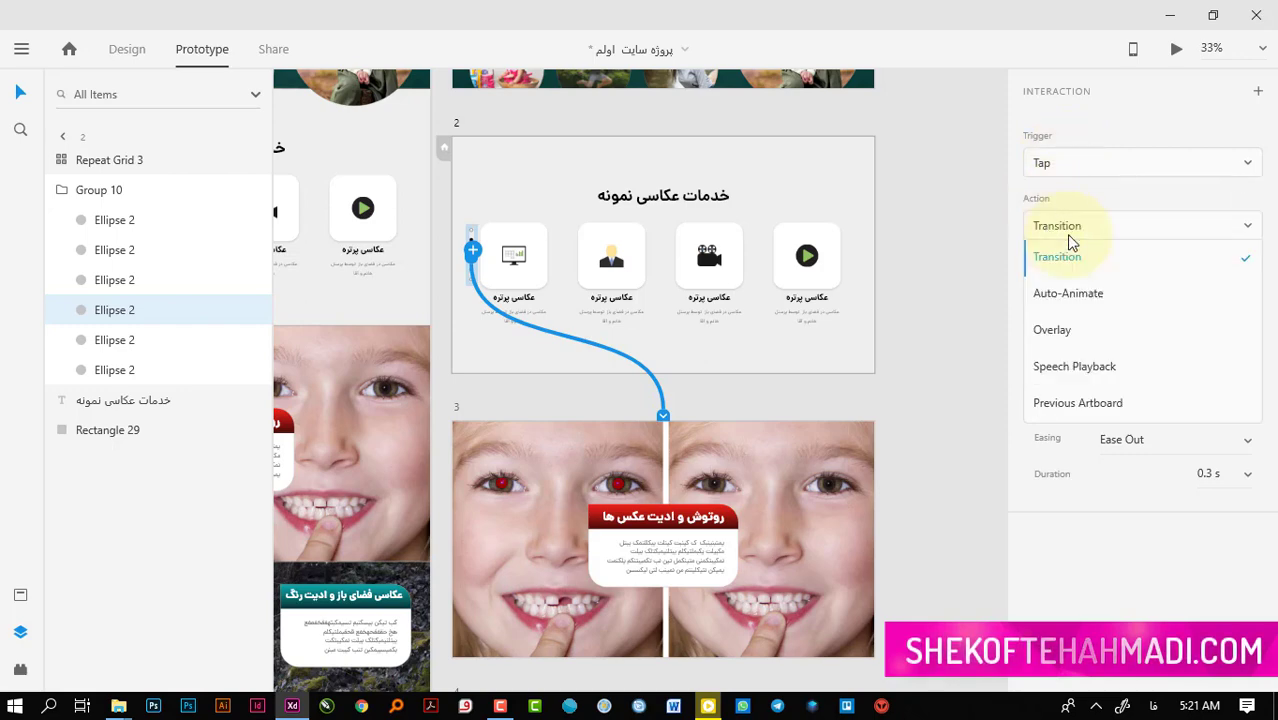
{"action": "left_click", "coordinate": [1065, 255]}
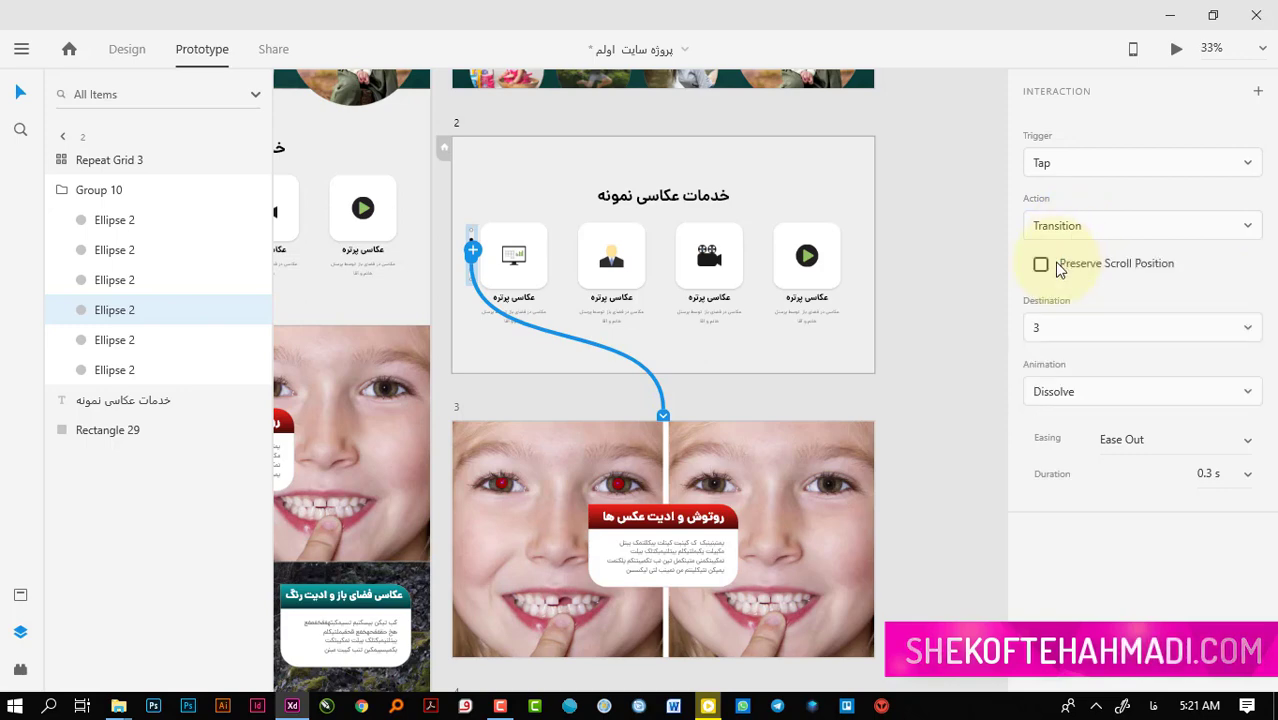
Try artboard 1 as the third dot's destination, and set the destination back to artboard 3
{"action": "left_click", "coordinate": [1066, 330]}
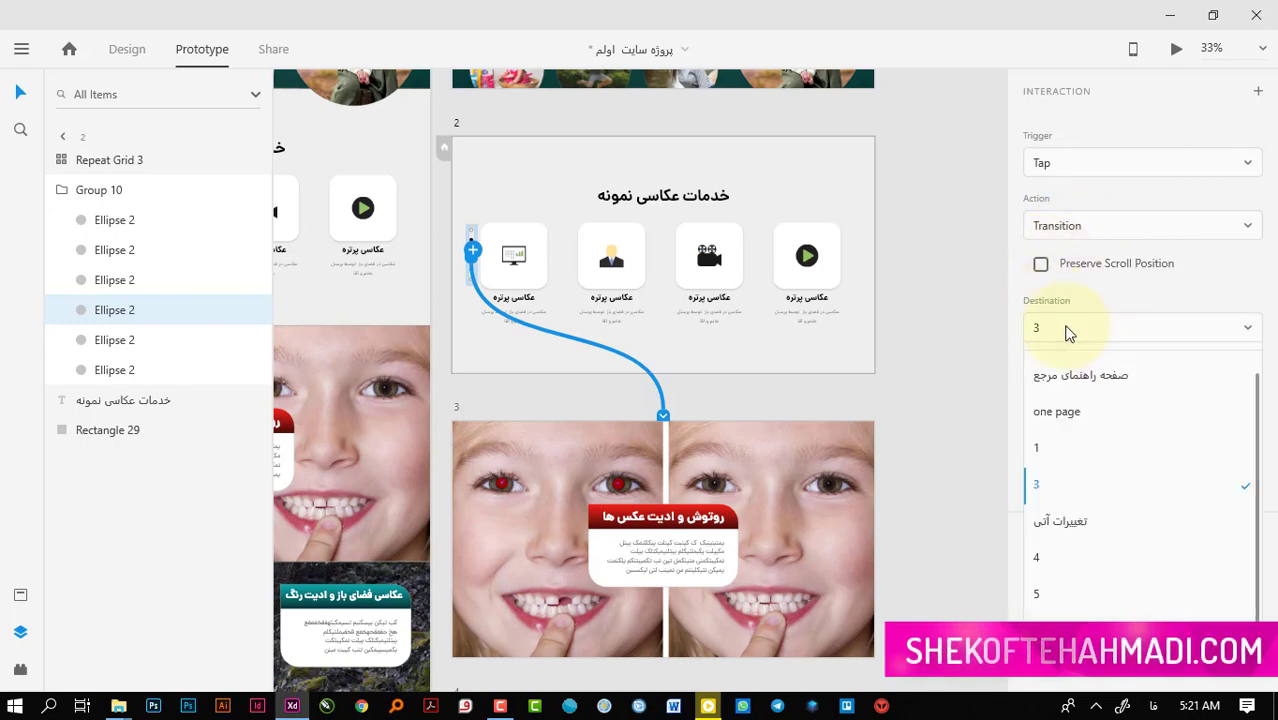
{"action": "left_click", "coordinate": [1069, 336]}
{"action": "left_click", "coordinate": [1069, 336]}
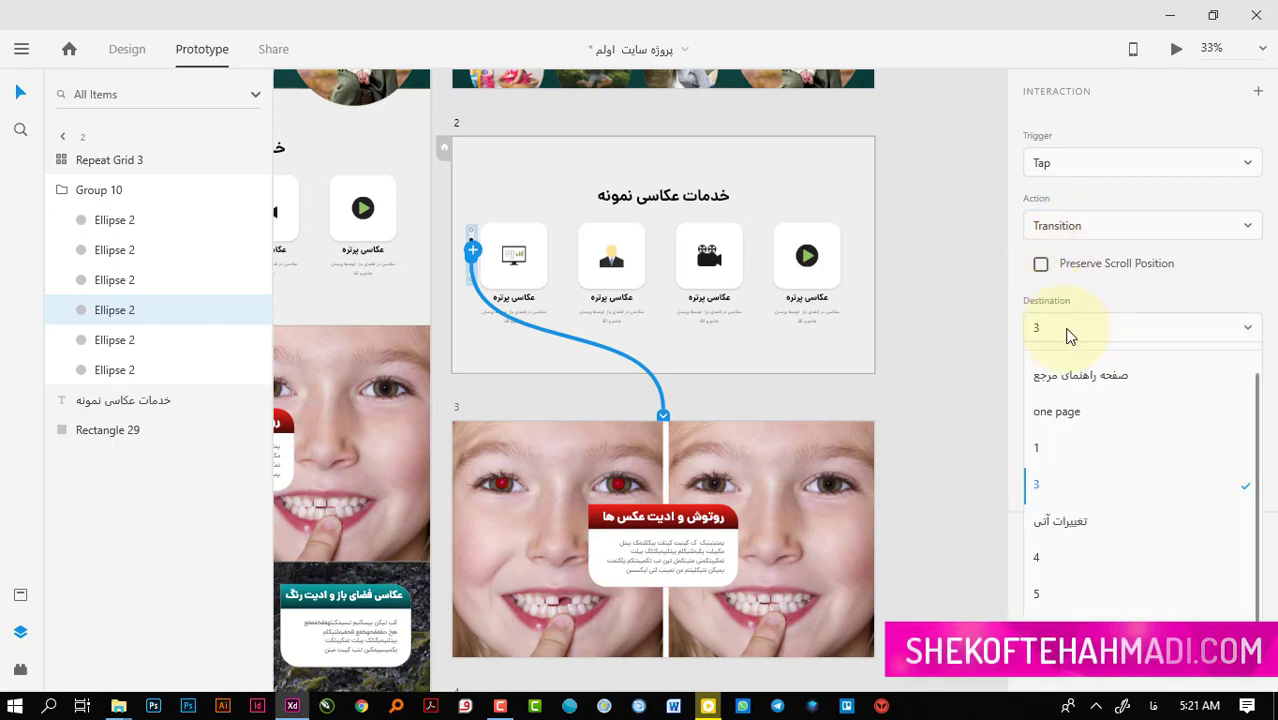
{"action": "left_click", "coordinate": [1053, 452]}
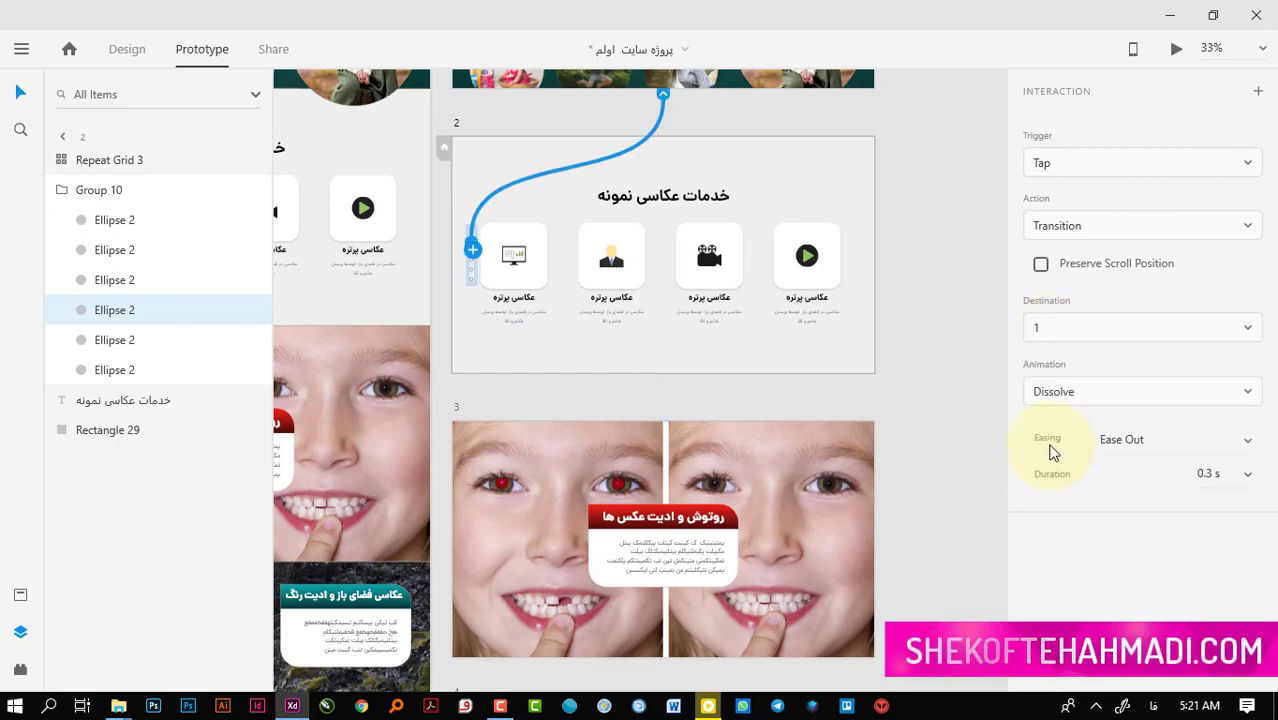
{"action": "left_click", "coordinate": [1062, 334]}
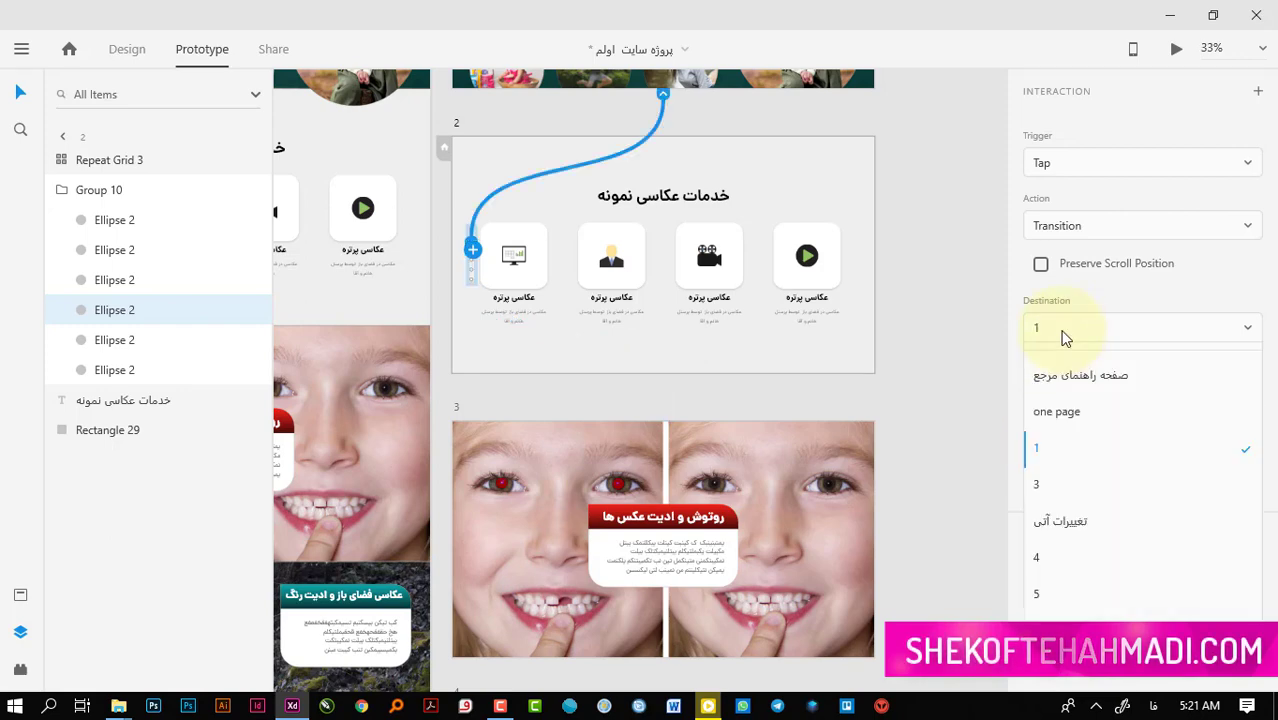
{"action": "left_click", "coordinate": [1049, 487]}
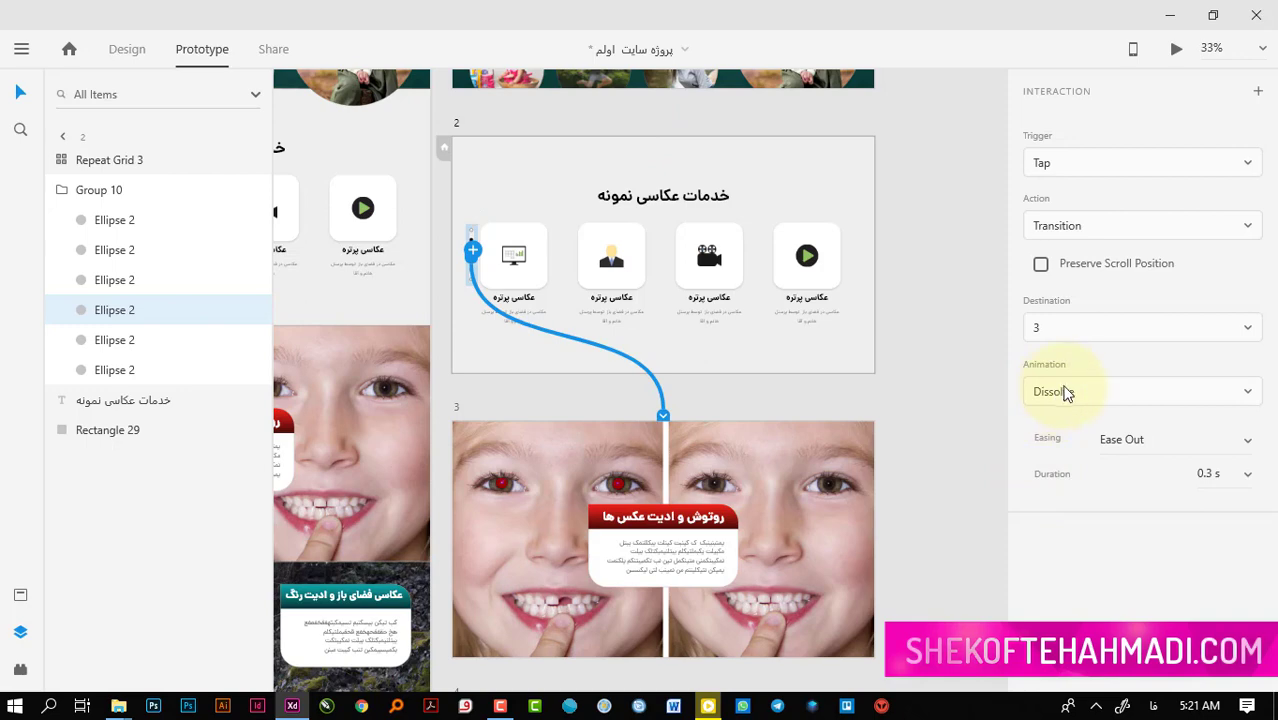
{"action": "left_click", "coordinate": [958, 415]}
Link the first page-indicator dot on artboard 2 back to artboard 1
{"action": "scroll", "coordinate": [447, 257], "scroll_direction": "up", "scroll_amount": 1}
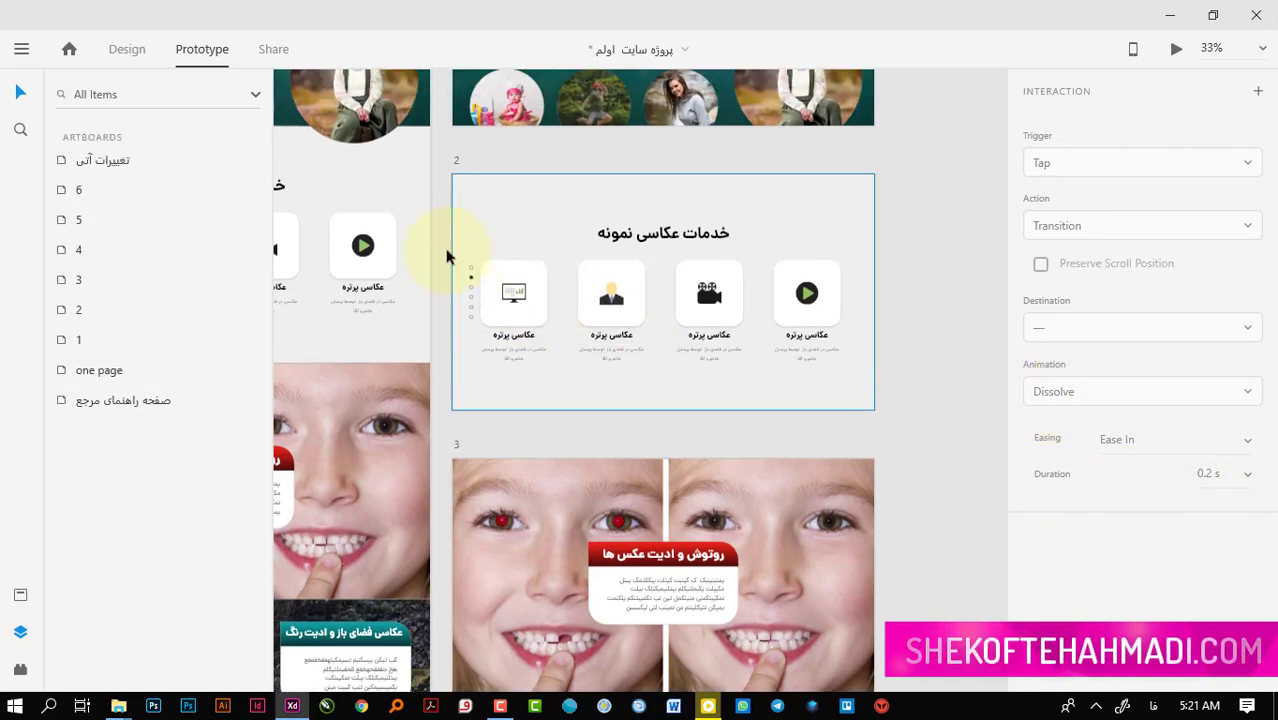
{"action": "scroll", "coordinate": [442, 251], "scroll_direction": "up", "scroll_amount": 5}
{"action": "left_click", "coordinate": [506, 232]}
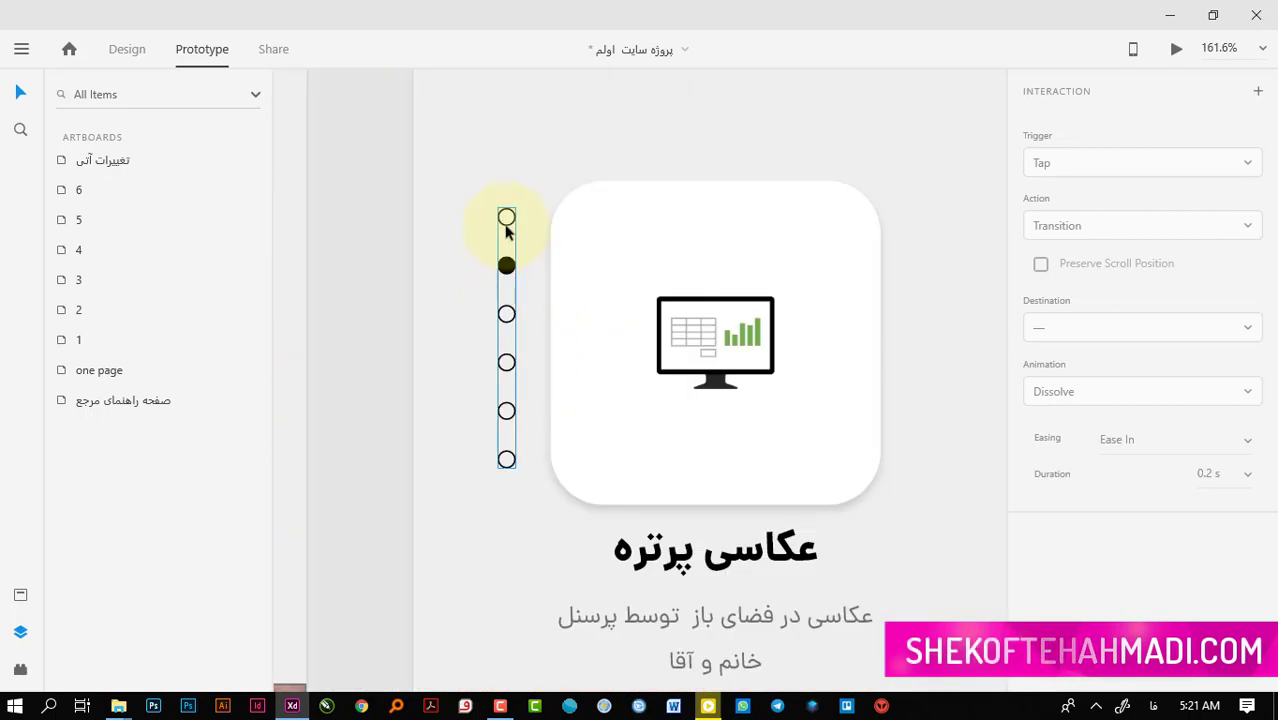
{"action": "double_click", "coordinate": [507, 229]}
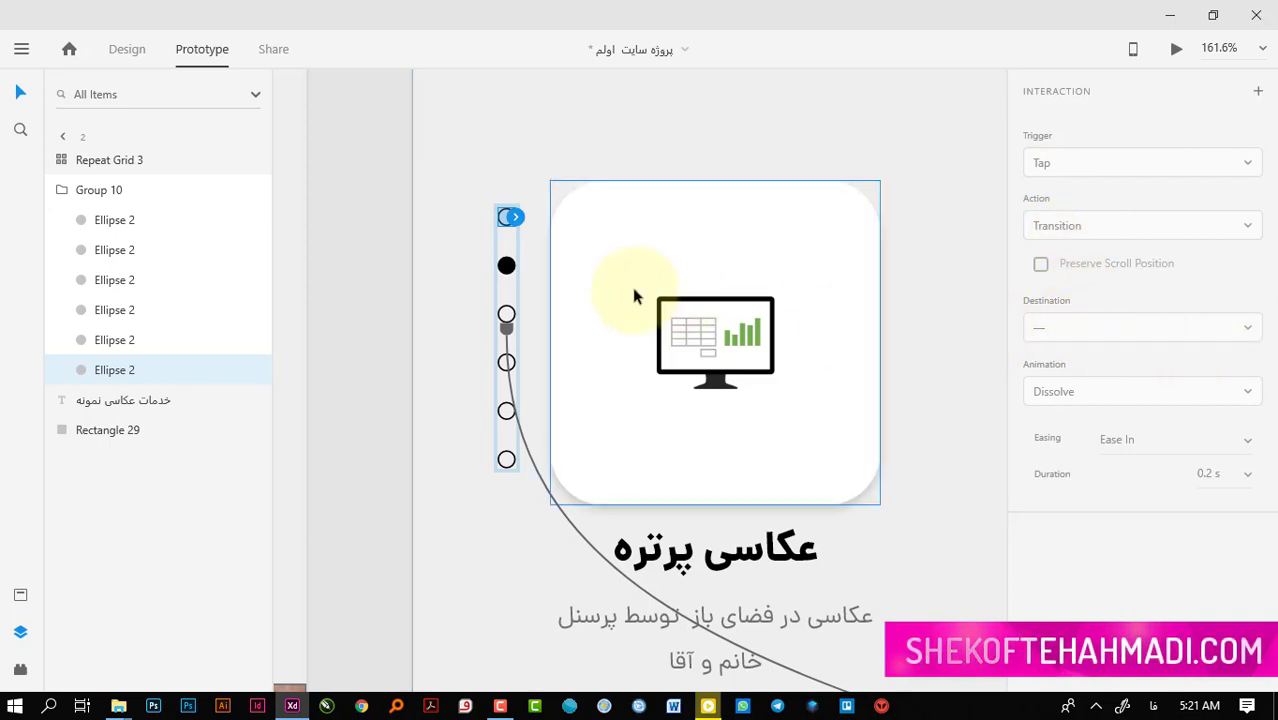
{"action": "key", "text": "ctrl+1"}
{"action": "scroll", "coordinate": [632, 295], "scroll_direction": "down", "scroll_amount": 2, "text": "ctrl"}
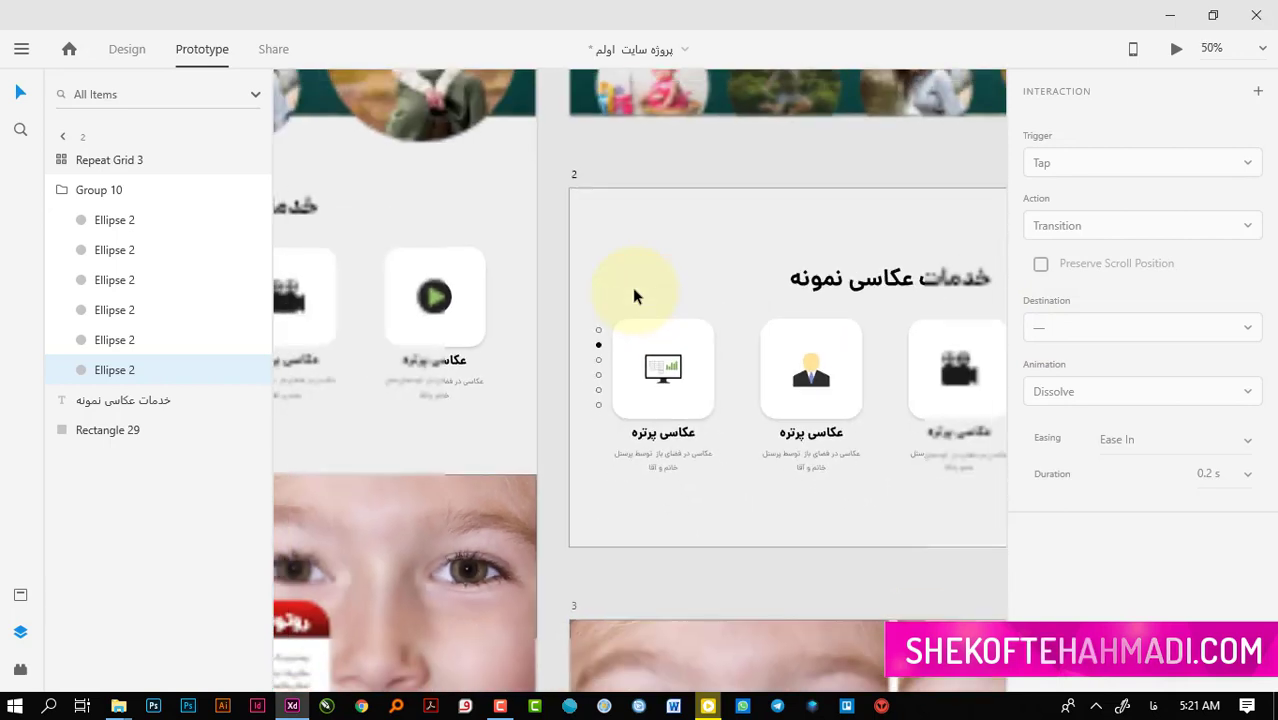
{"action": "left_click_drag", "start_coordinate": [601, 329], "coordinate": [962, 309]}
{"action": "scroll", "coordinate": [685, 442], "scroll_direction": "up", "scroll_amount": 5}
{"action": "scroll", "coordinate": [685, 442], "scroll_direction": "right", "scroll_amount": 5}
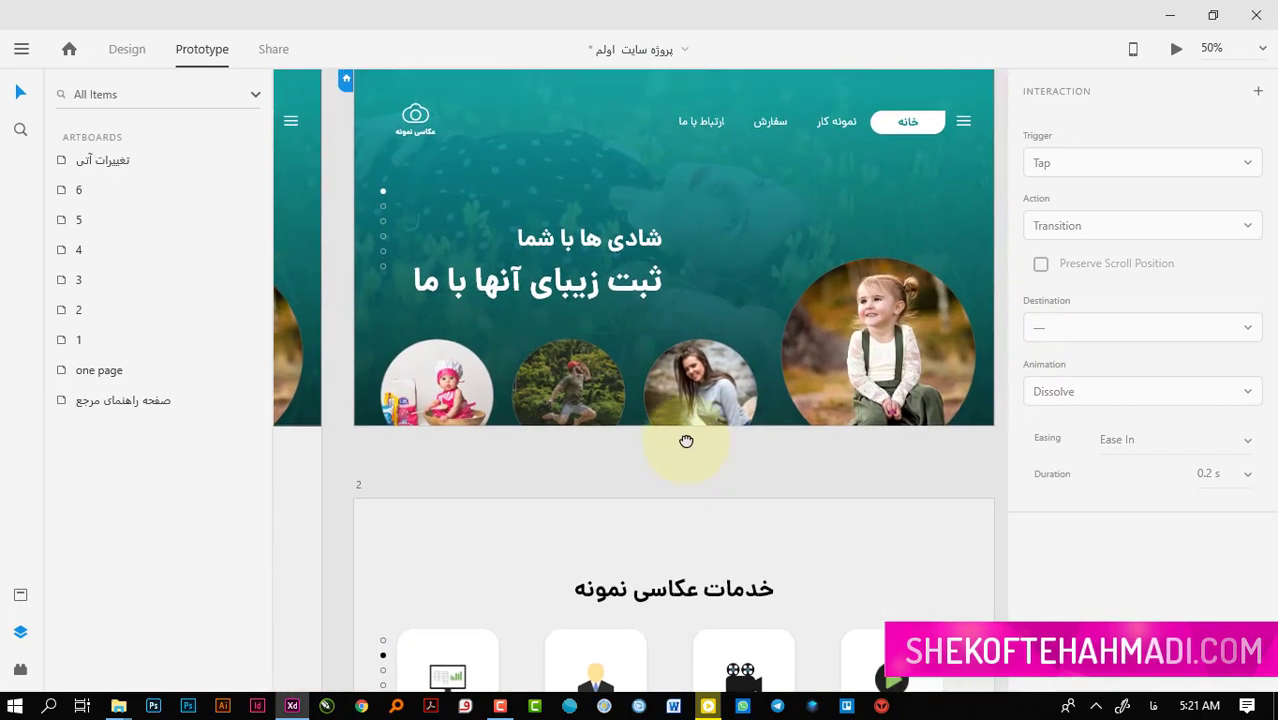
Preview the prototype from artboard 1 and test its second page-indicator dot
{"action": "left_click", "coordinate": [640, 304]}
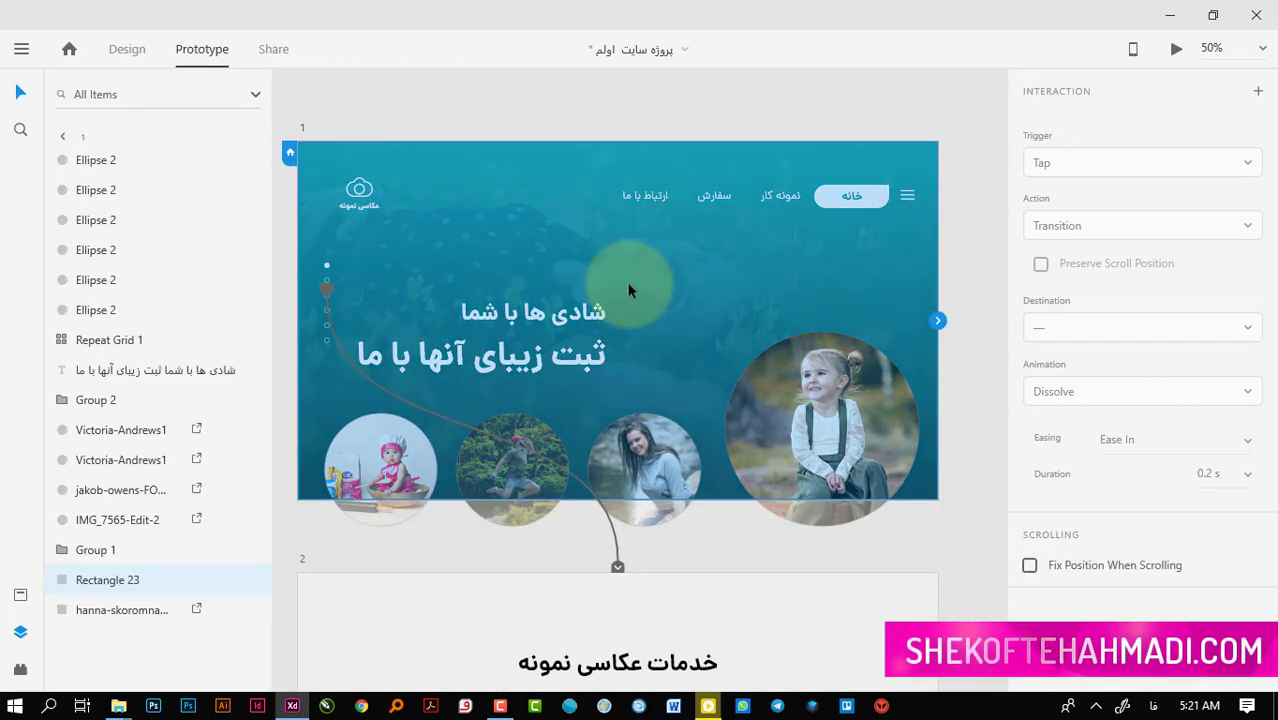
{"action": "left_click", "coordinate": [1177, 50]}
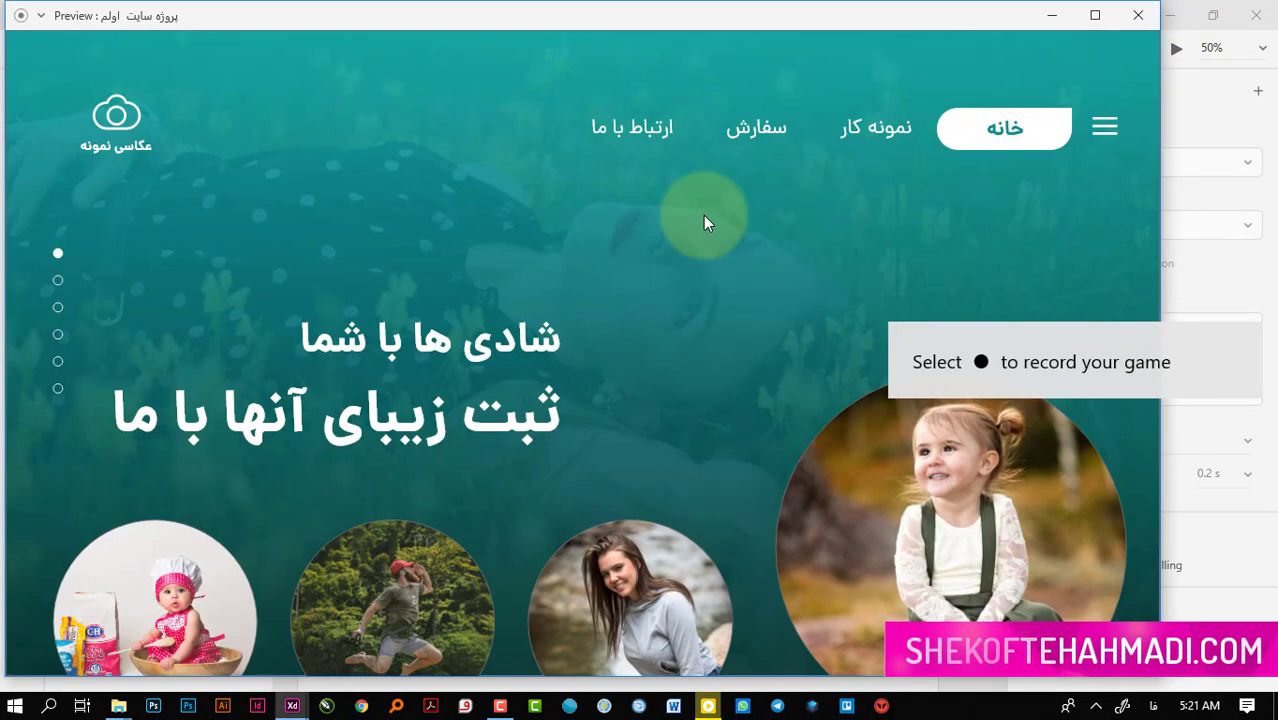
{"action": "left_click", "coordinate": [57, 282]}
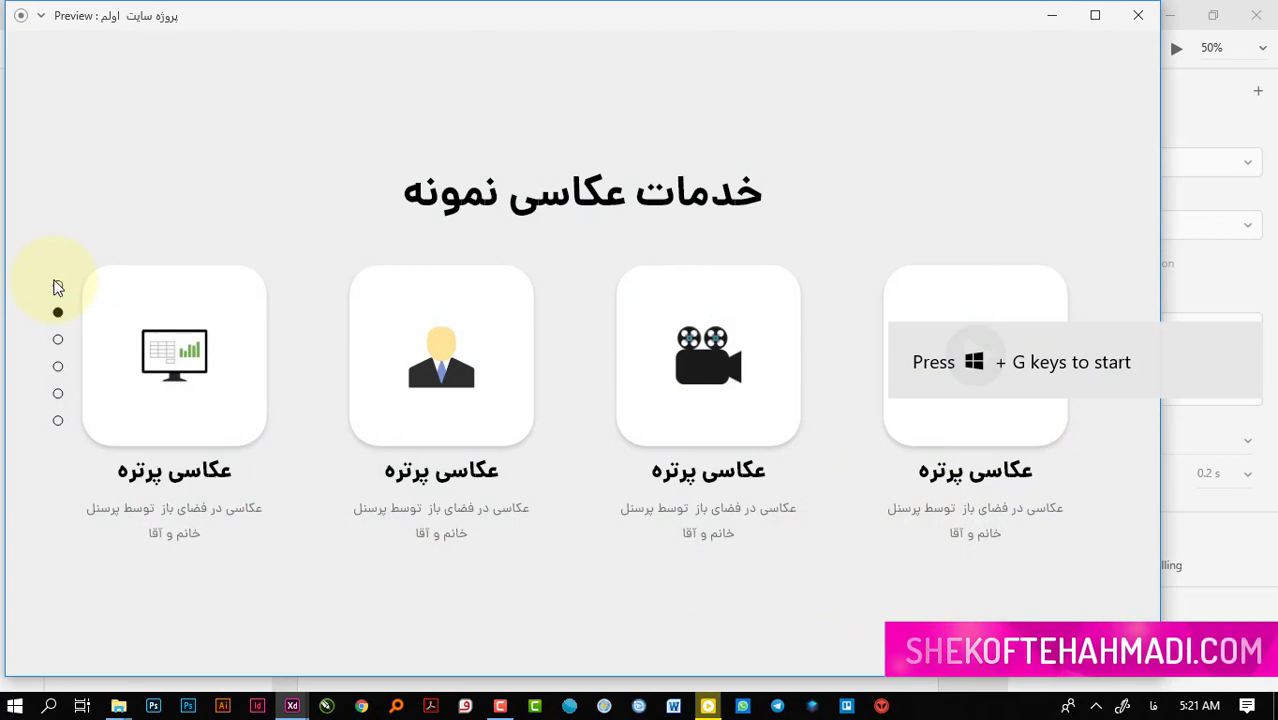
Test the links between the first and second sections in the preview using their page-indicator dots, and close the preview
{"action": "left_click", "coordinate": [57, 286]}
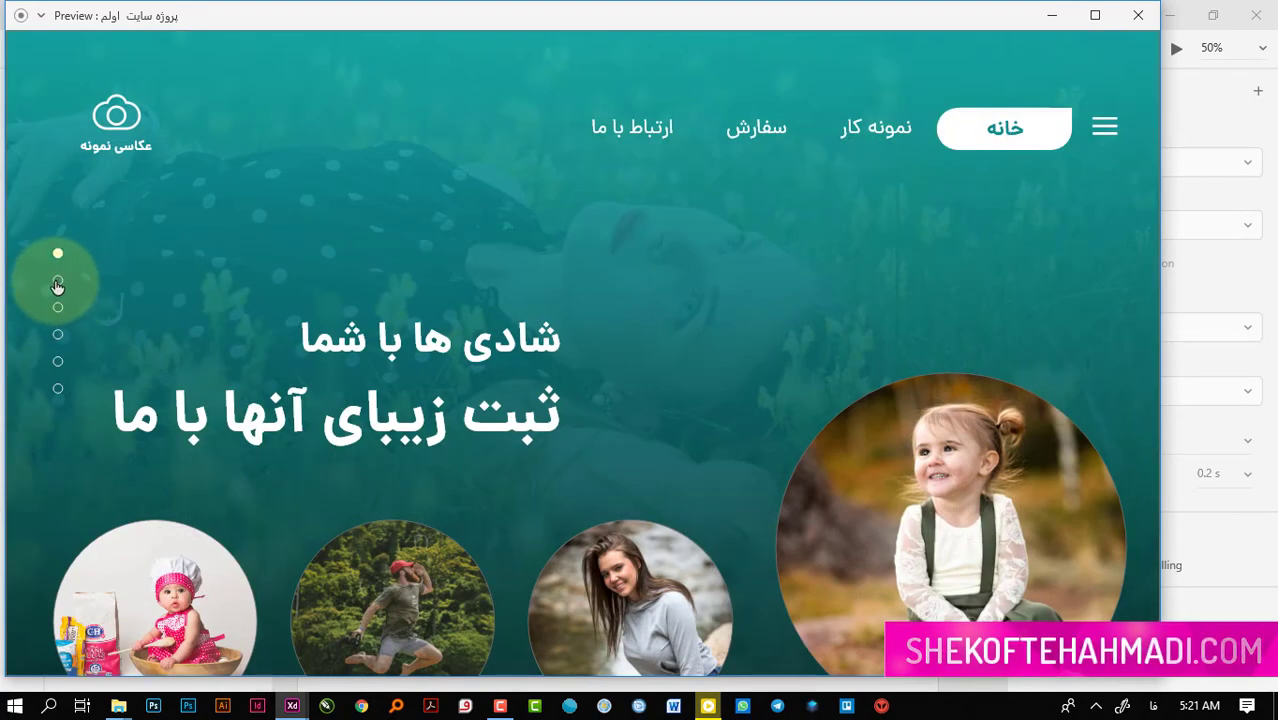
{"action": "left_click", "coordinate": [57, 283]}
{"action": "left_click", "coordinate": [57, 288]}
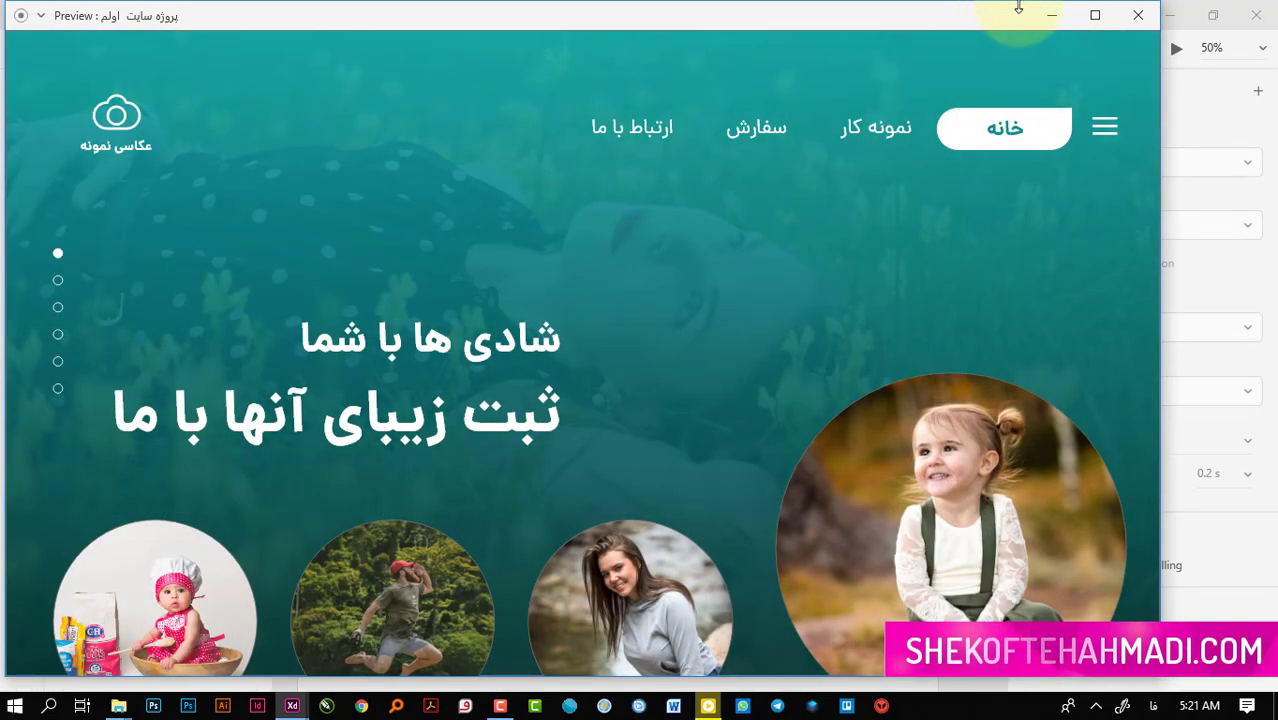
{"action": "left_click", "coordinate": [1137, 15]}
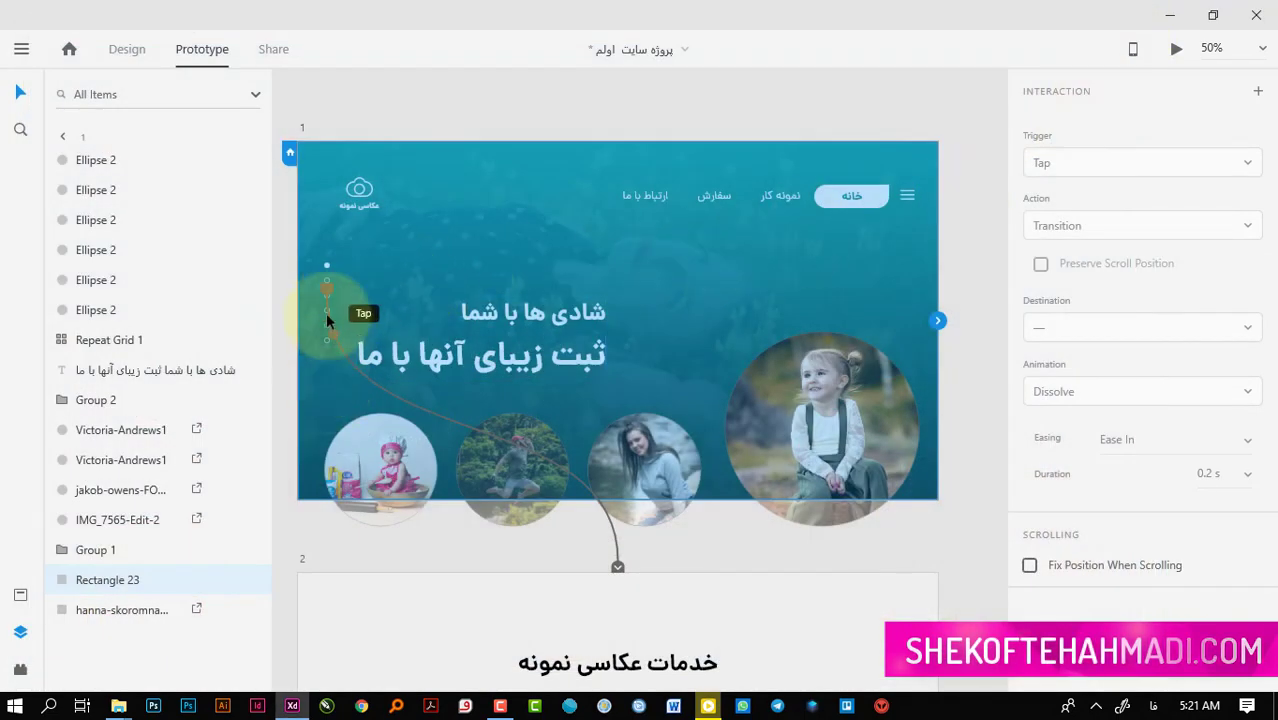
Set the animation of artboard 1's second-dot link to artboard 2 to Slide Up
{"action": "left_click", "coordinate": [326, 271]}
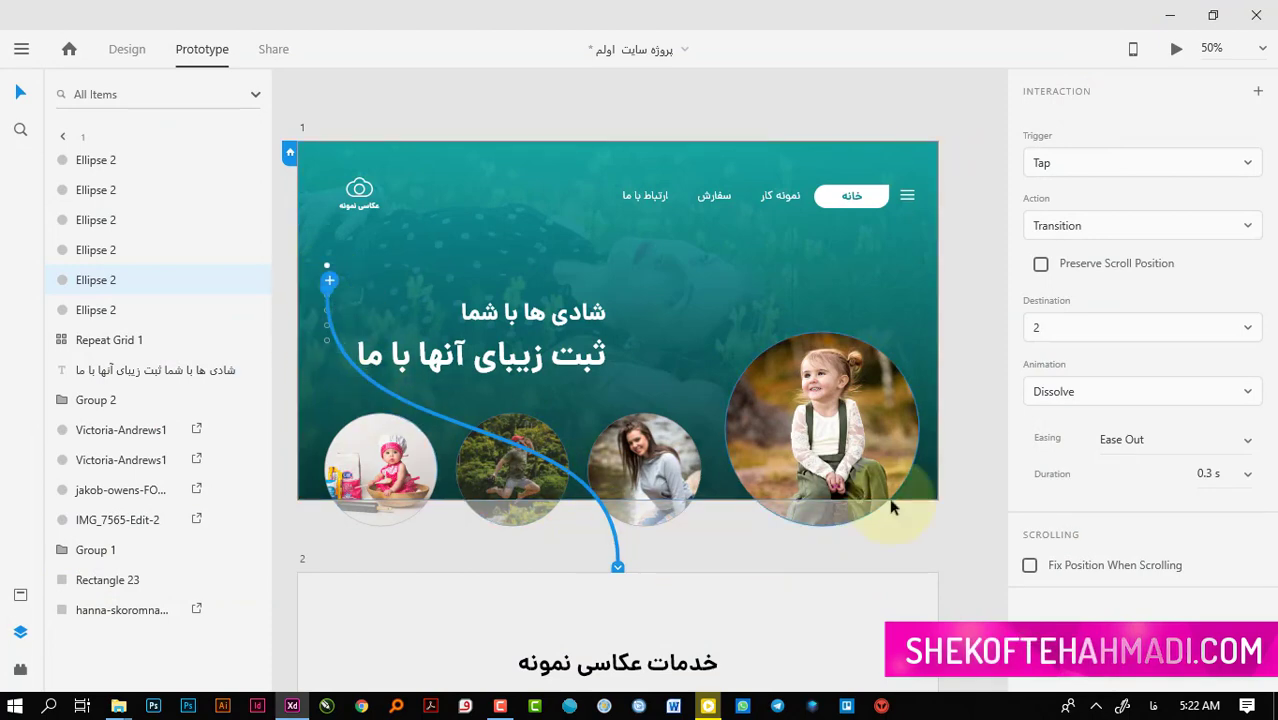
{"action": "left_click", "coordinate": [1103, 392]}
{"action": "left_click", "coordinate": [1103, 392]}
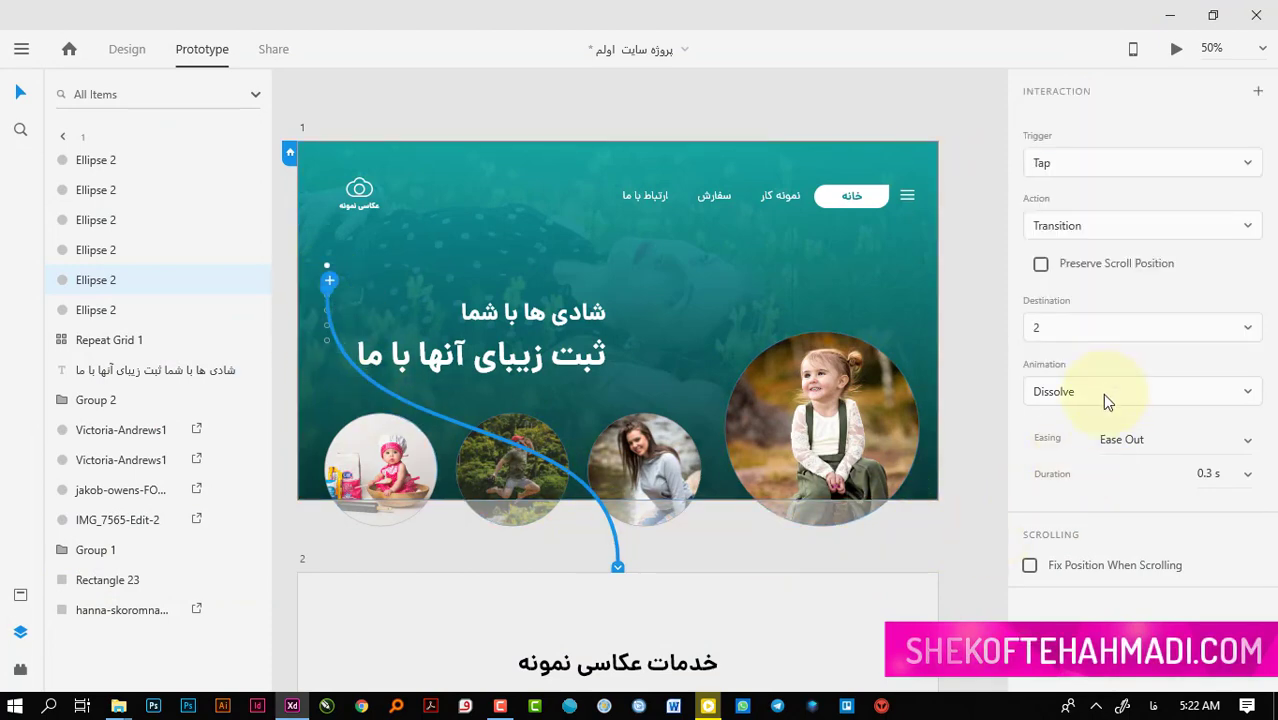
{"action": "left_click", "coordinate": [1103, 392]}
{"action": "left_click", "coordinate": [1103, 392]}
{"action": "left_click", "coordinate": [1103, 392]}
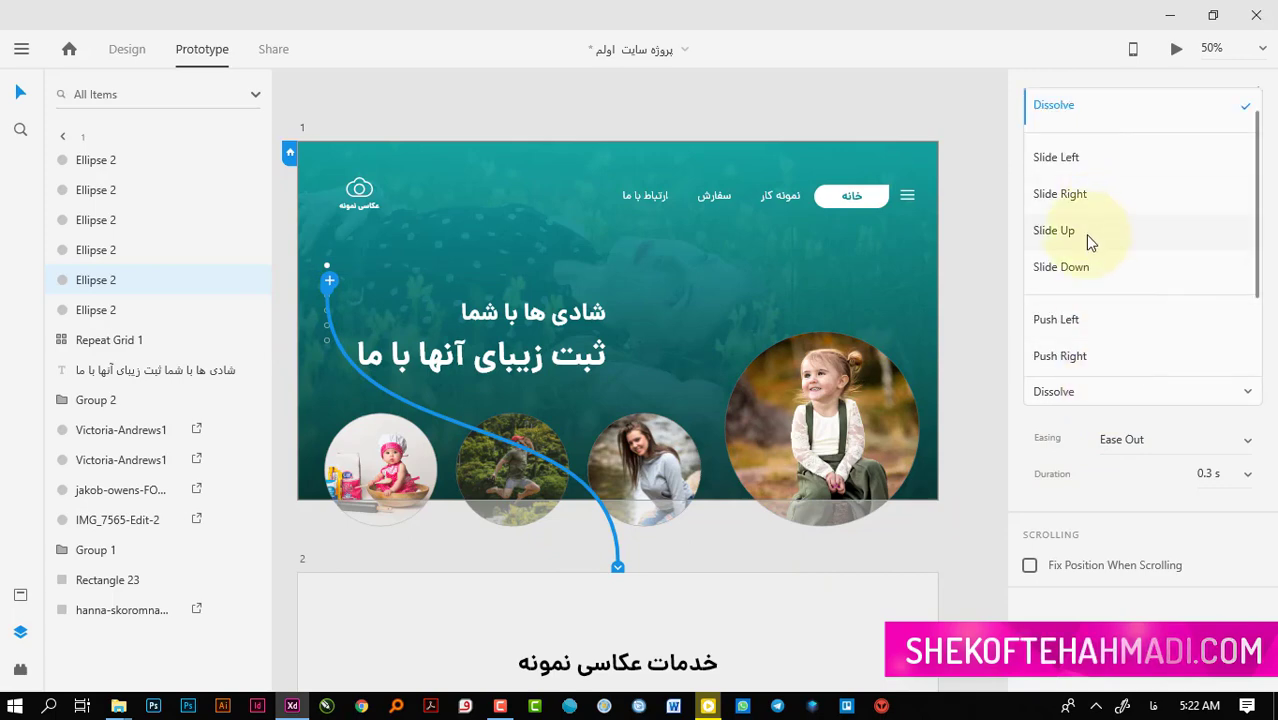
{"action": "left_click", "coordinate": [1090, 242]}
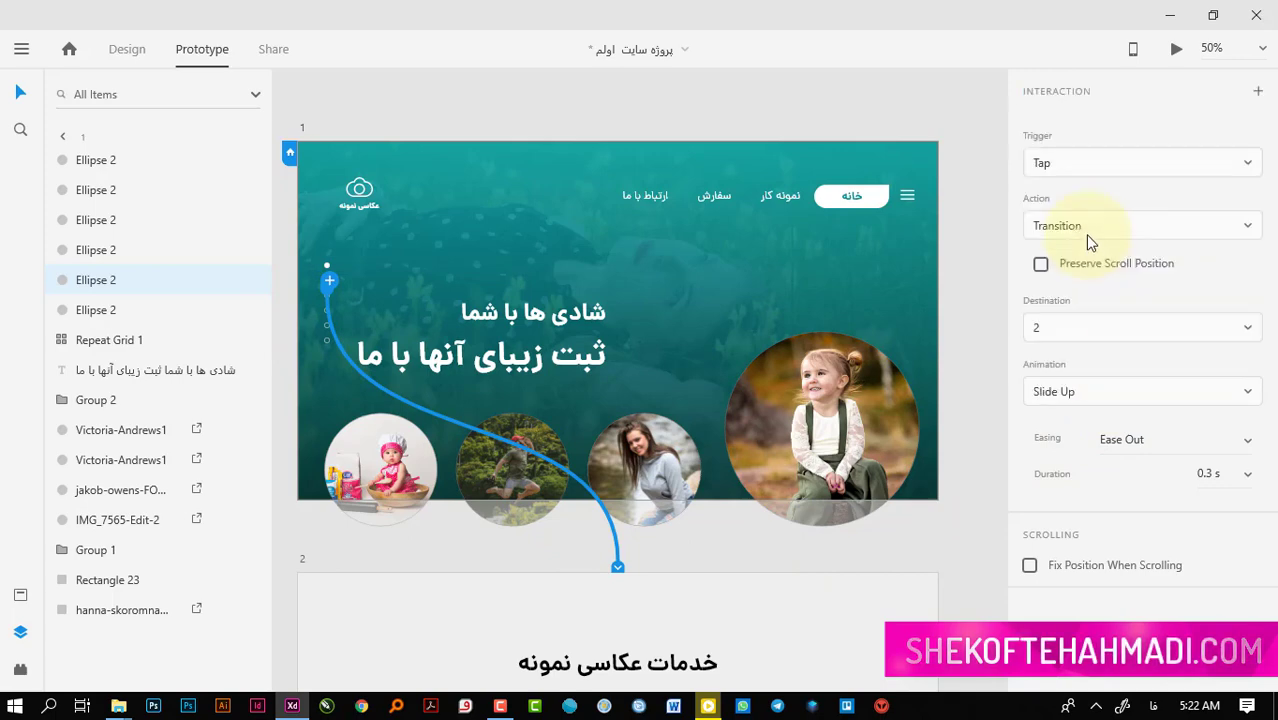
Preview the Slide Up transition from artboard 1 to artboard 2, return through the first dot, and close the preview
{"action": "left_click", "coordinate": [1176, 49]}
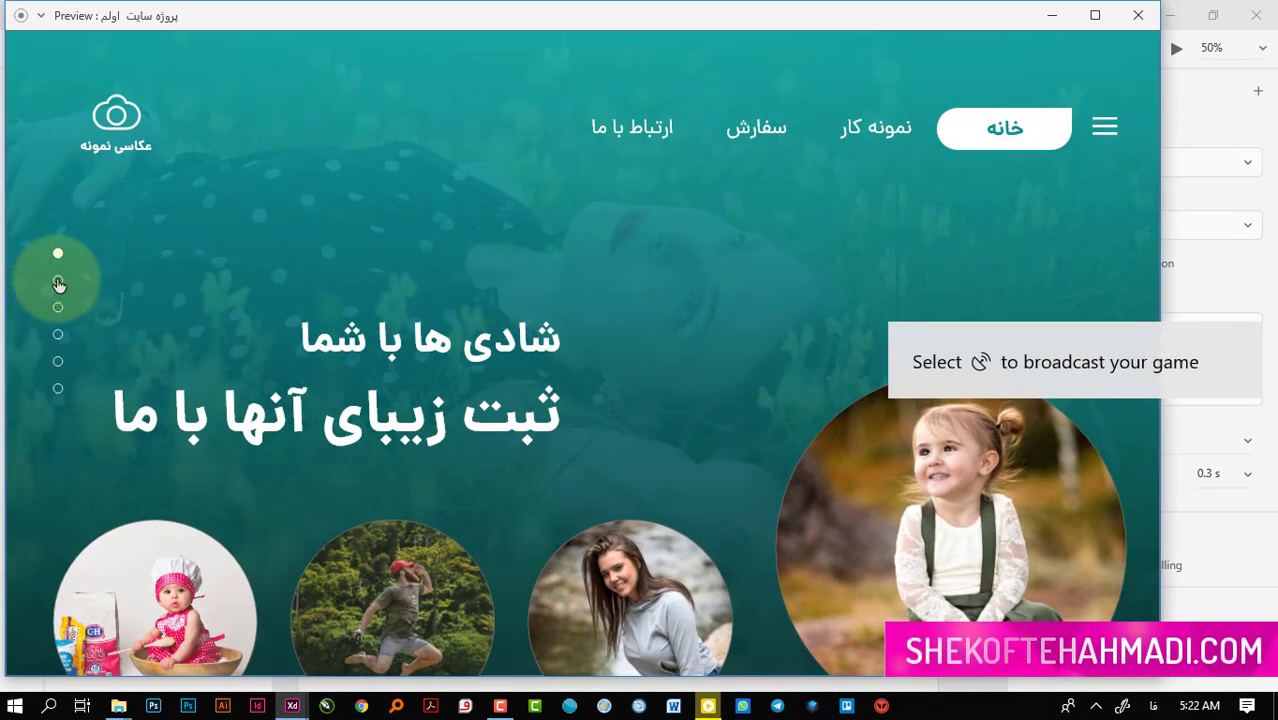
{"action": "left_click", "coordinate": [58, 284]}
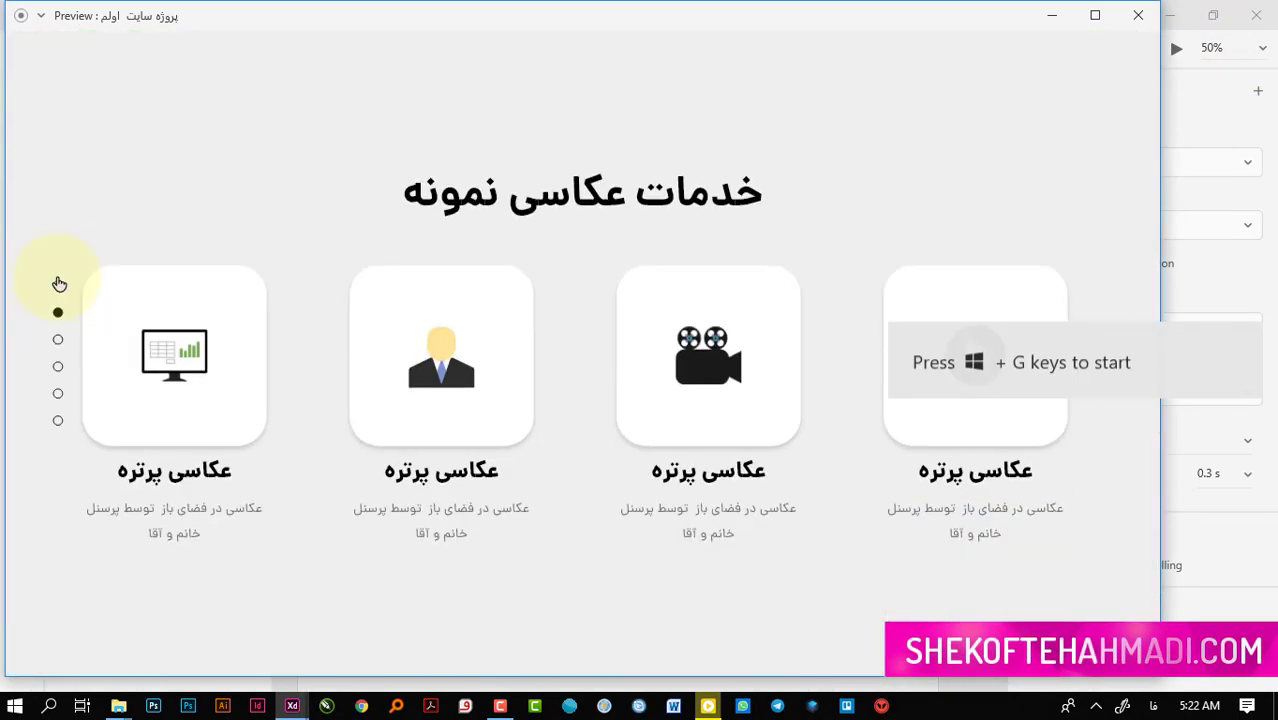
{"action": "left_click", "coordinate": [58, 289]}
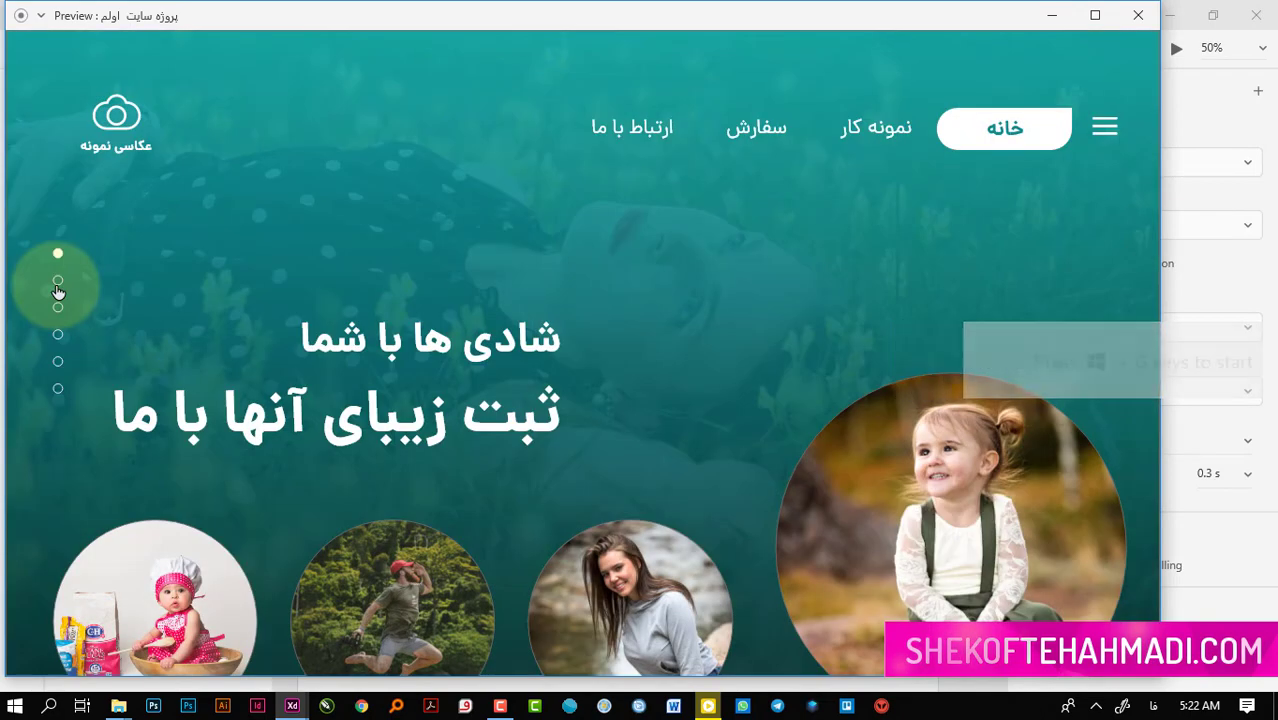
{"action": "left_click", "coordinate": [1138, 15]}
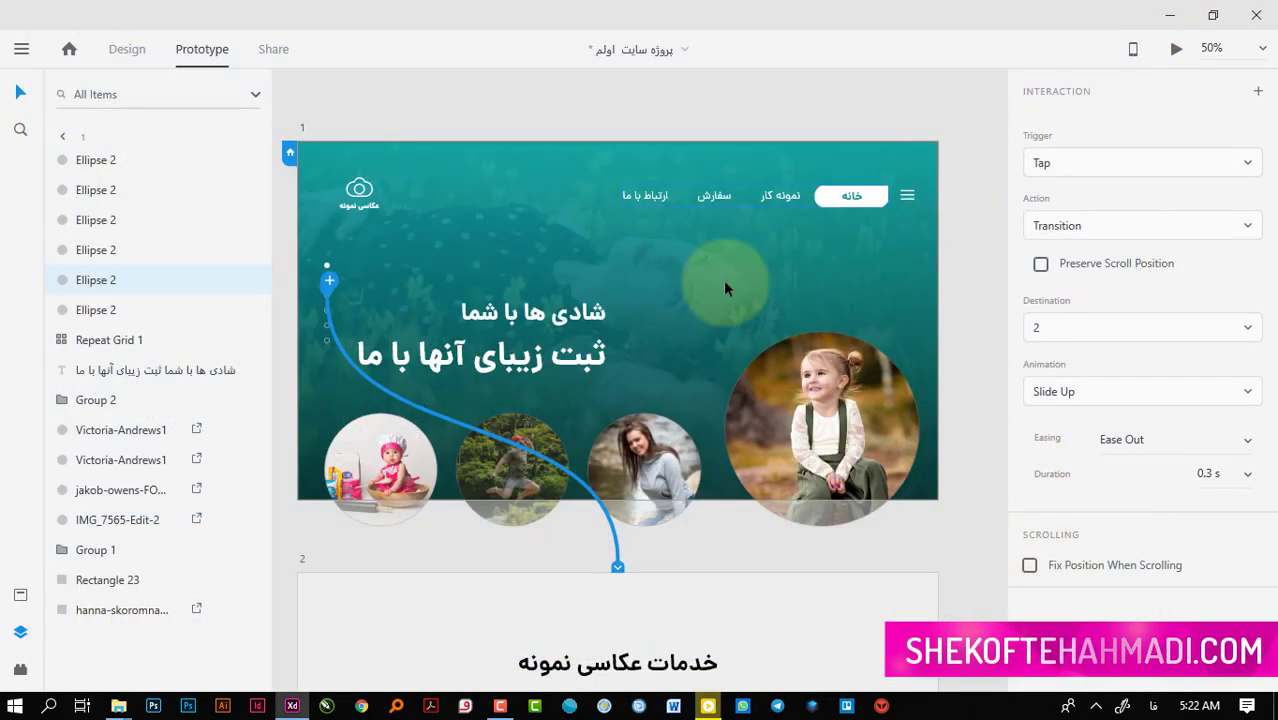
Set the animation of artboard 2's first-dot link back to artboard 1 to Slide Down
{"action": "scroll", "coordinate": [622, 414], "scroll_direction": "down", "scroll_amount": 5}
{"action": "left_click", "coordinate": [329, 474]}
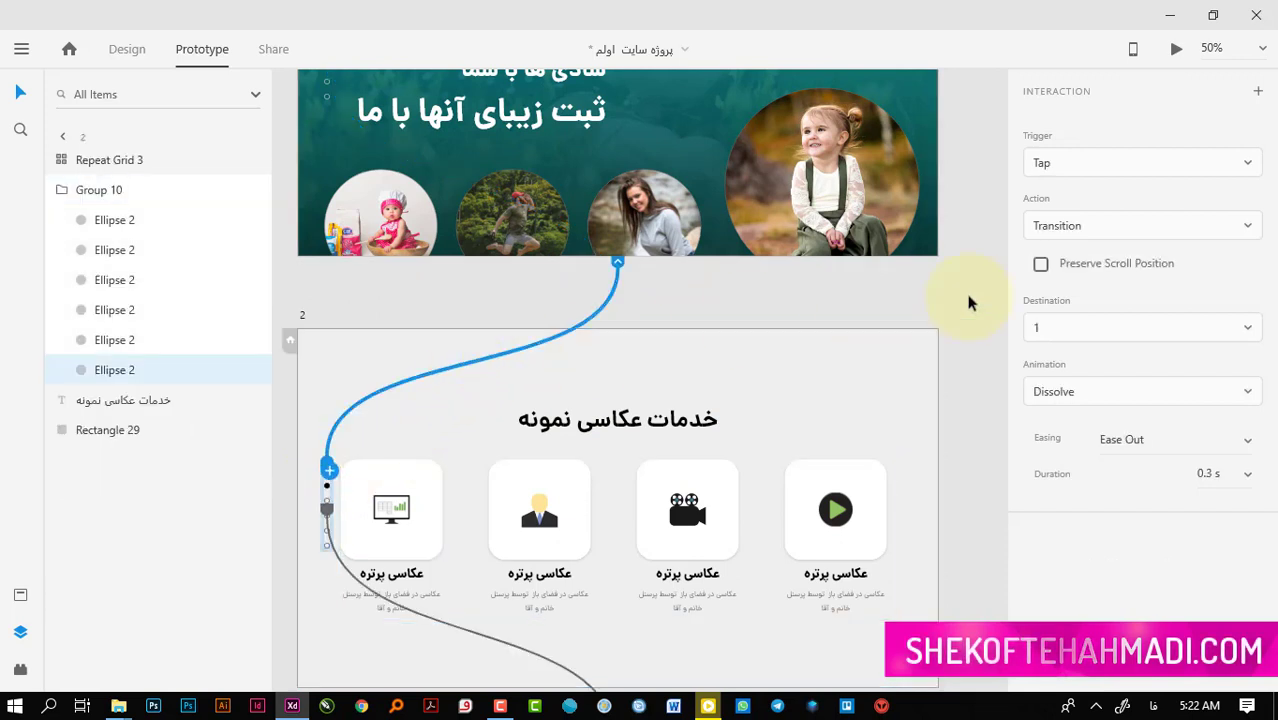
{"action": "left_click", "coordinate": [1090, 395]}
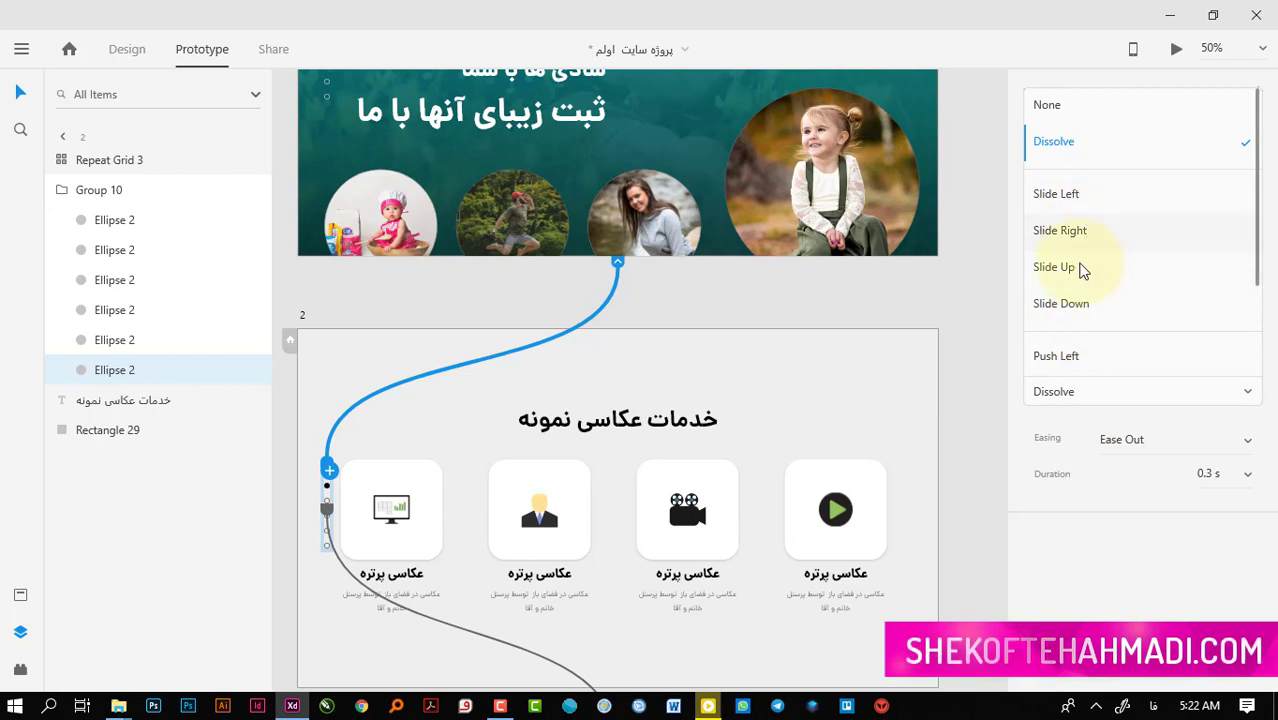
{"action": "left_click", "coordinate": [1061, 304]}
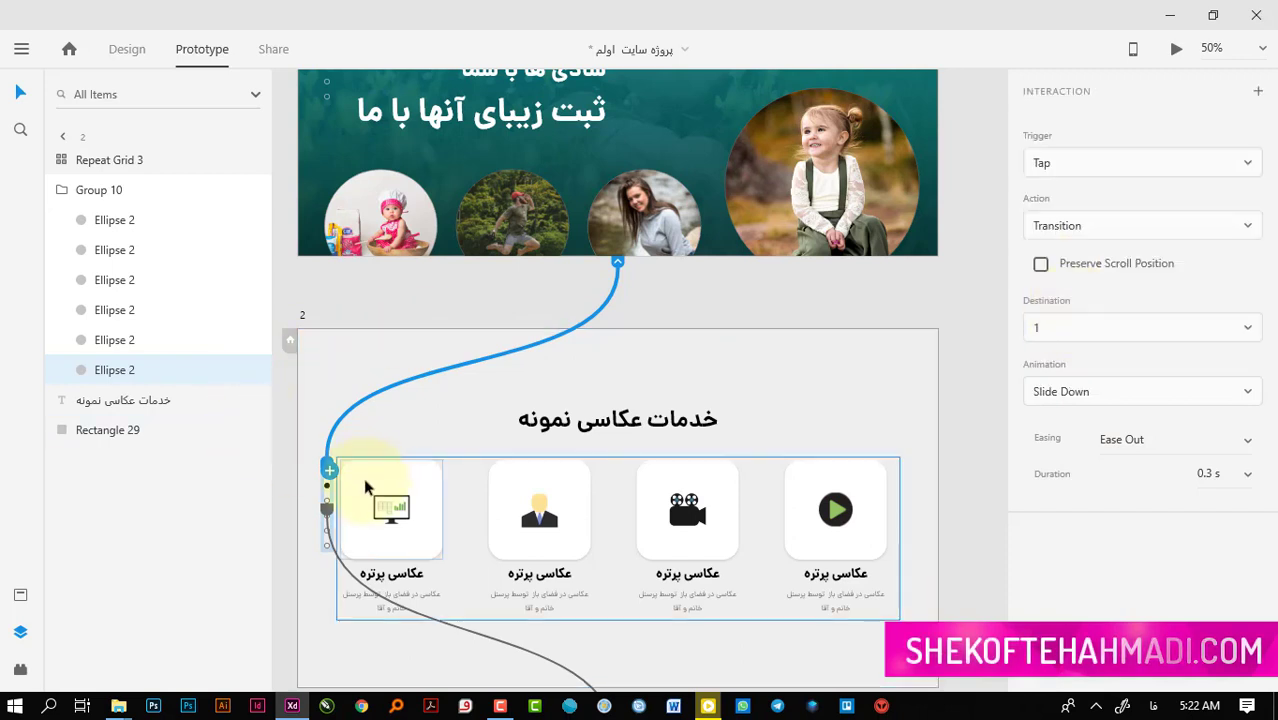
Set the animation of artboard 2's third-dot link to artboard 3 to Slide Up
{"action": "left_click", "coordinate": [327, 511]}
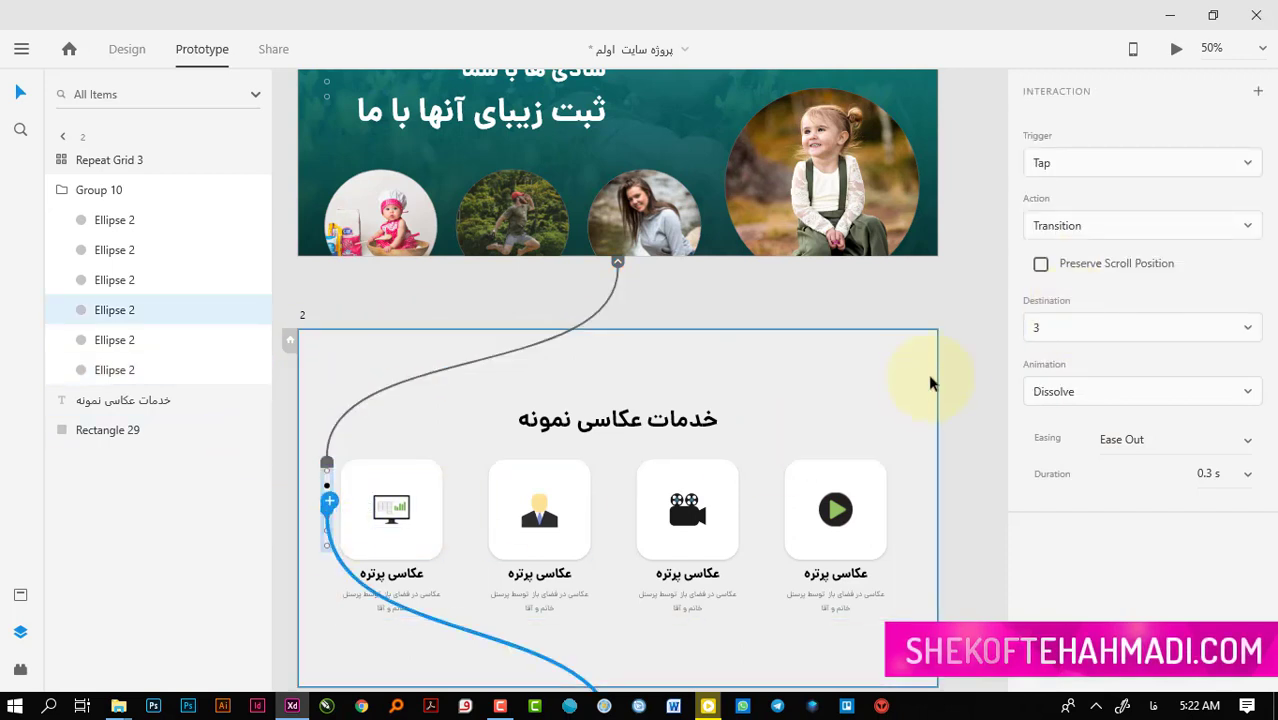
{"action": "left_click", "coordinate": [1055, 395]}
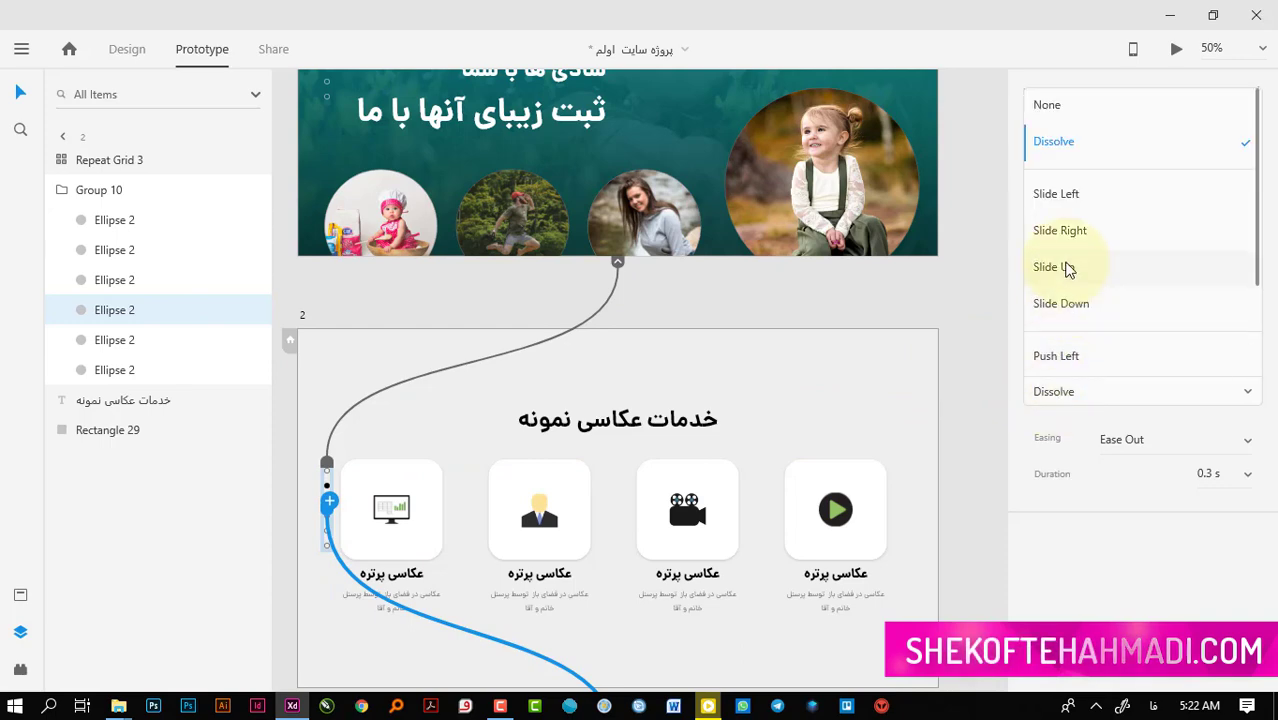
{"action": "left_click", "coordinate": [1062, 266]}
{"action": "left_click", "coordinate": [772, 300]}
Preview from artboard 1 and test the slide transitions between artboards 1 and 2 and on to artboard 3, closing the preview when done
{"action": "scroll", "coordinate": [772, 300], "scroll_direction": "down", "scroll_amount": 5}
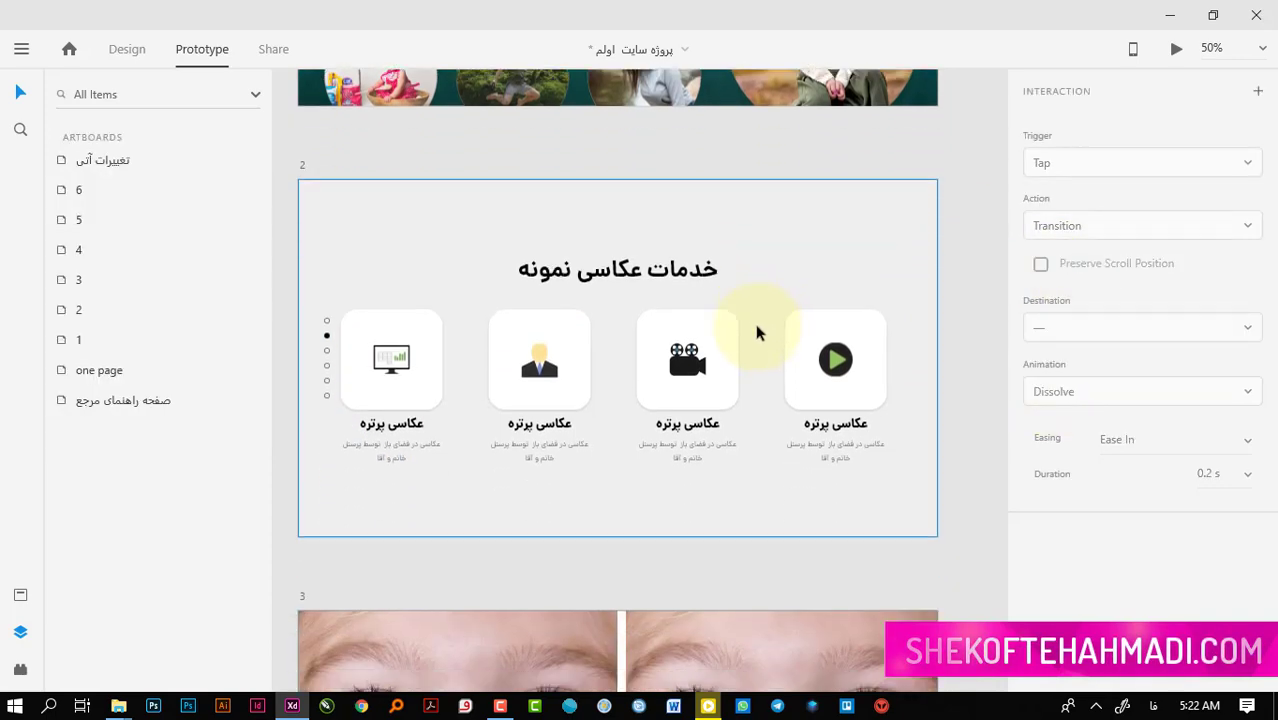
{"action": "scroll", "coordinate": [456, 334], "scroll_direction": "up", "scroll_amount": 11}
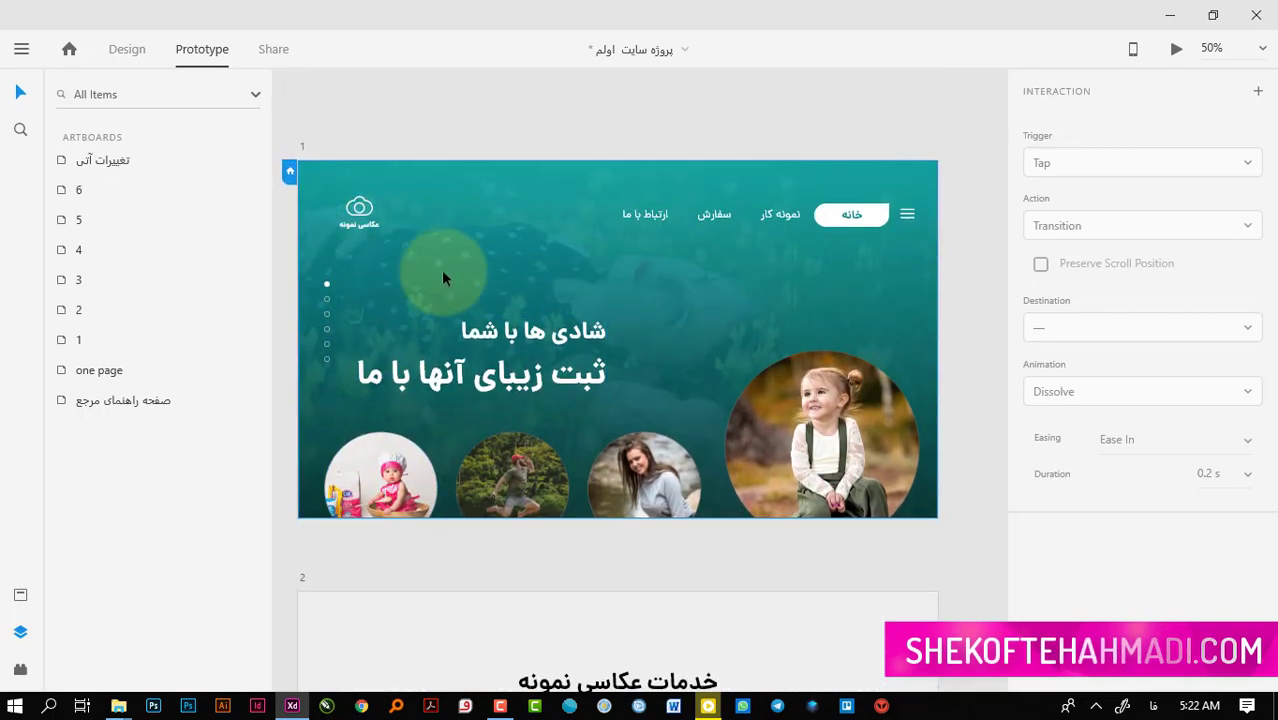
{"action": "left_click", "coordinate": [443, 272]}
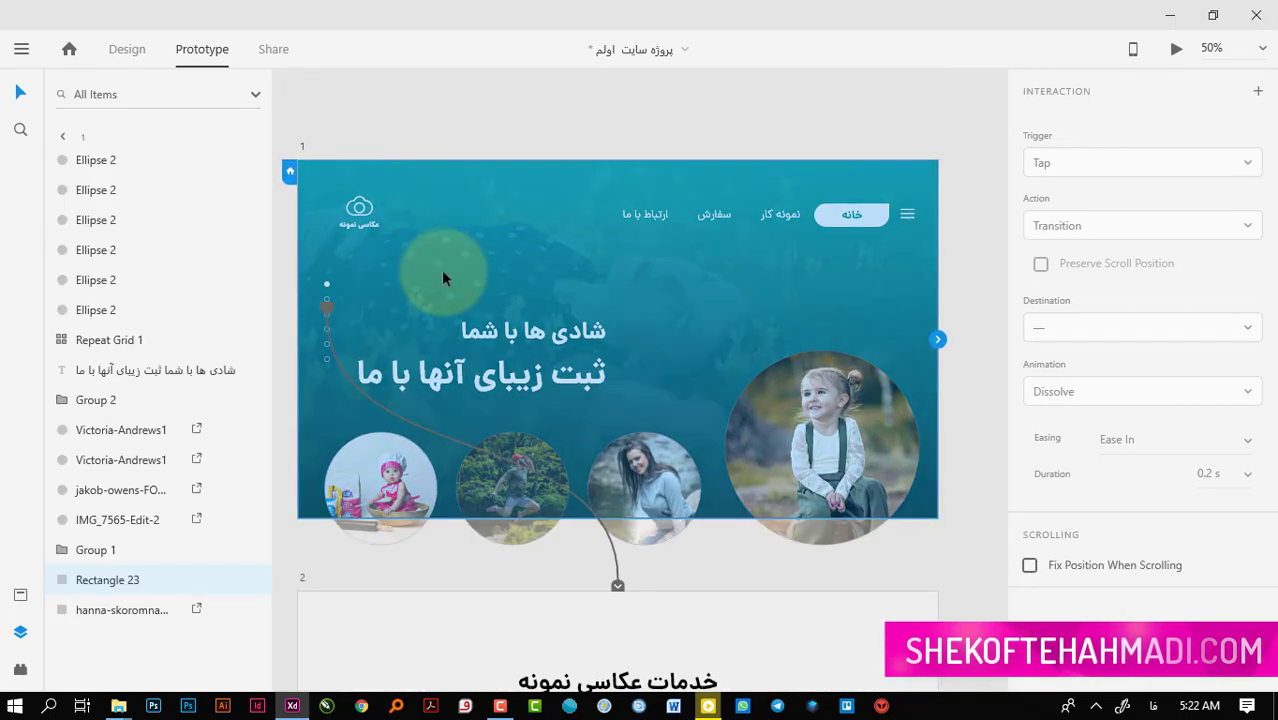
{"action": "left_click", "coordinate": [1178, 50]}
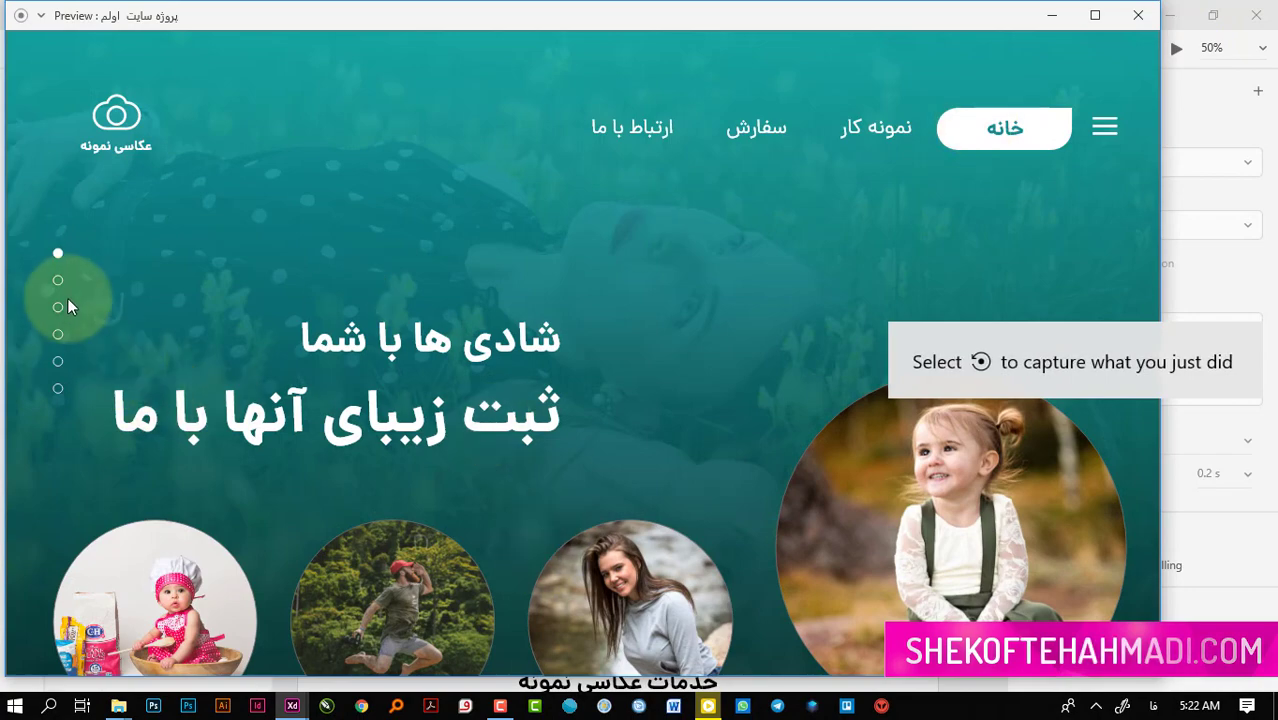
{"action": "left_click", "coordinate": [58, 280]}
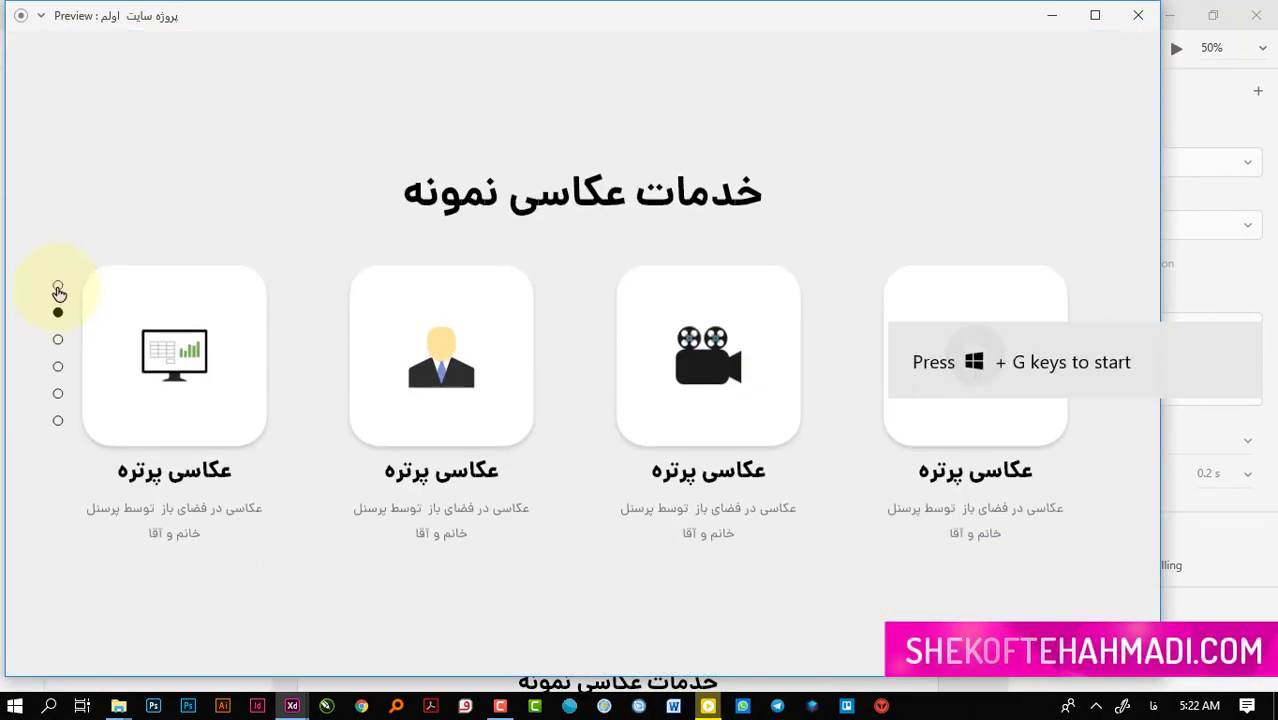
{"action": "left_click", "coordinate": [58, 289]}
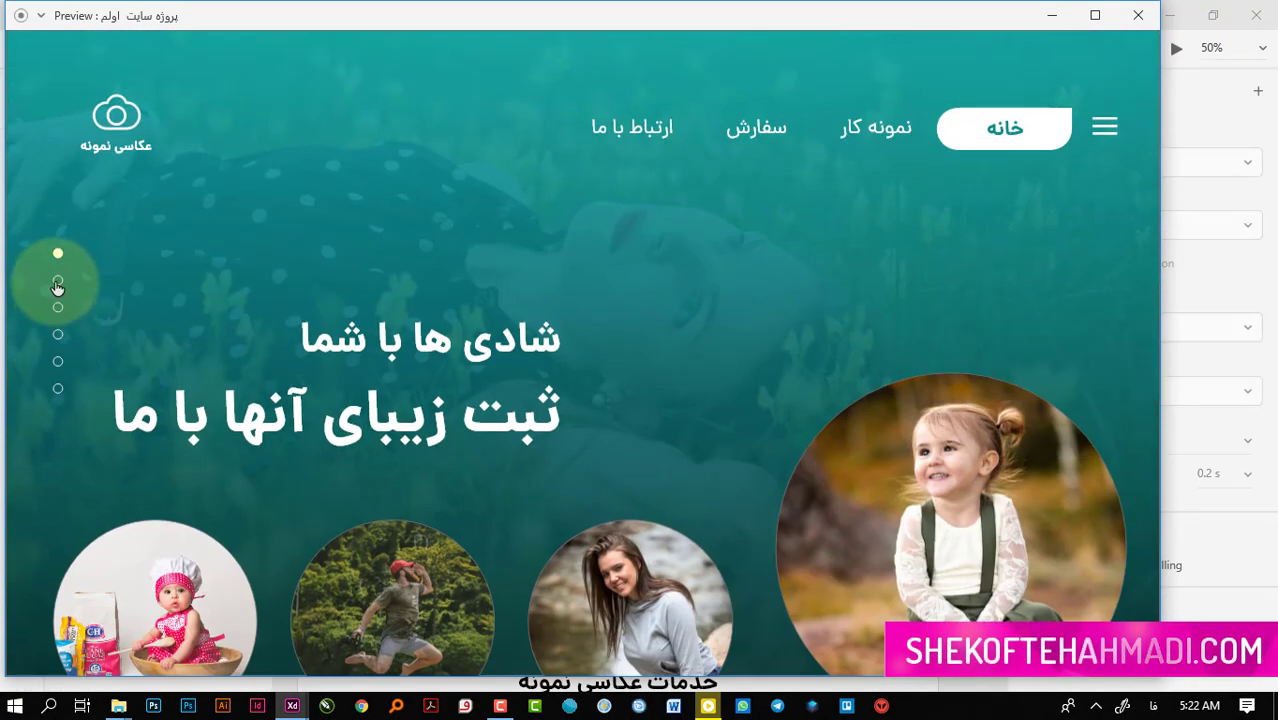
{"action": "left_click", "coordinate": [58, 285]}
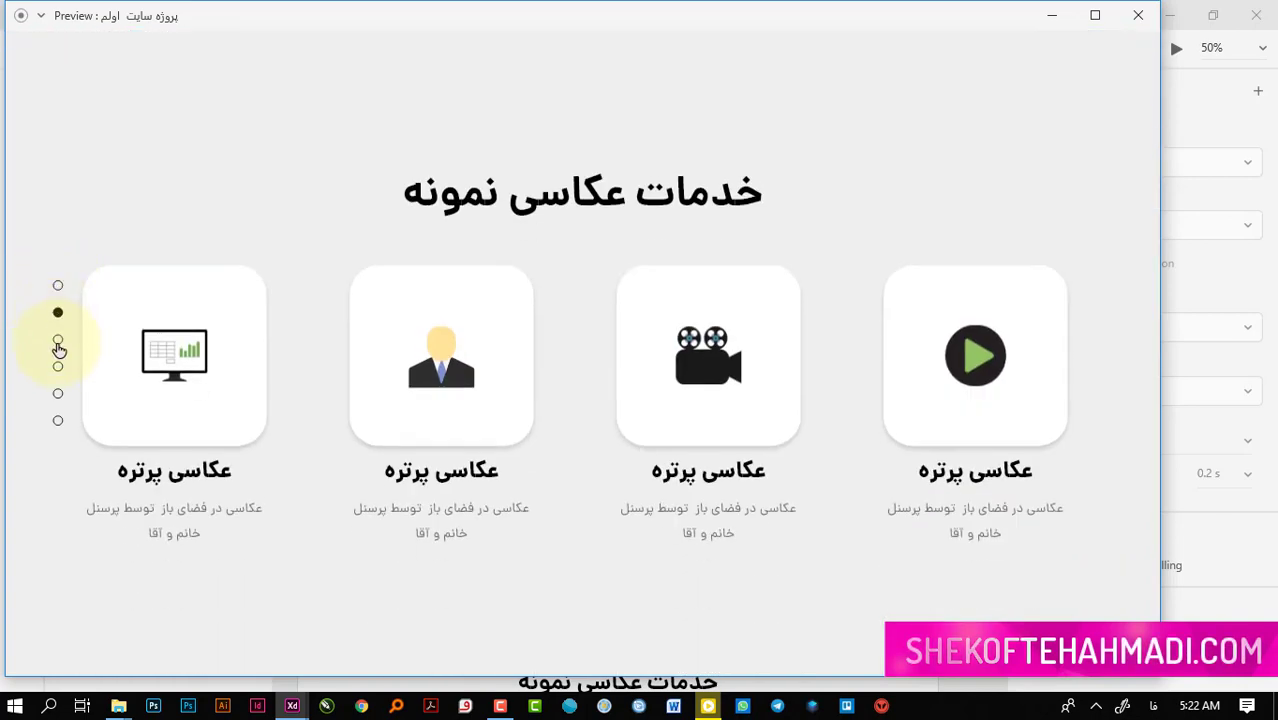
{"action": "left_click", "coordinate": [58, 341]}
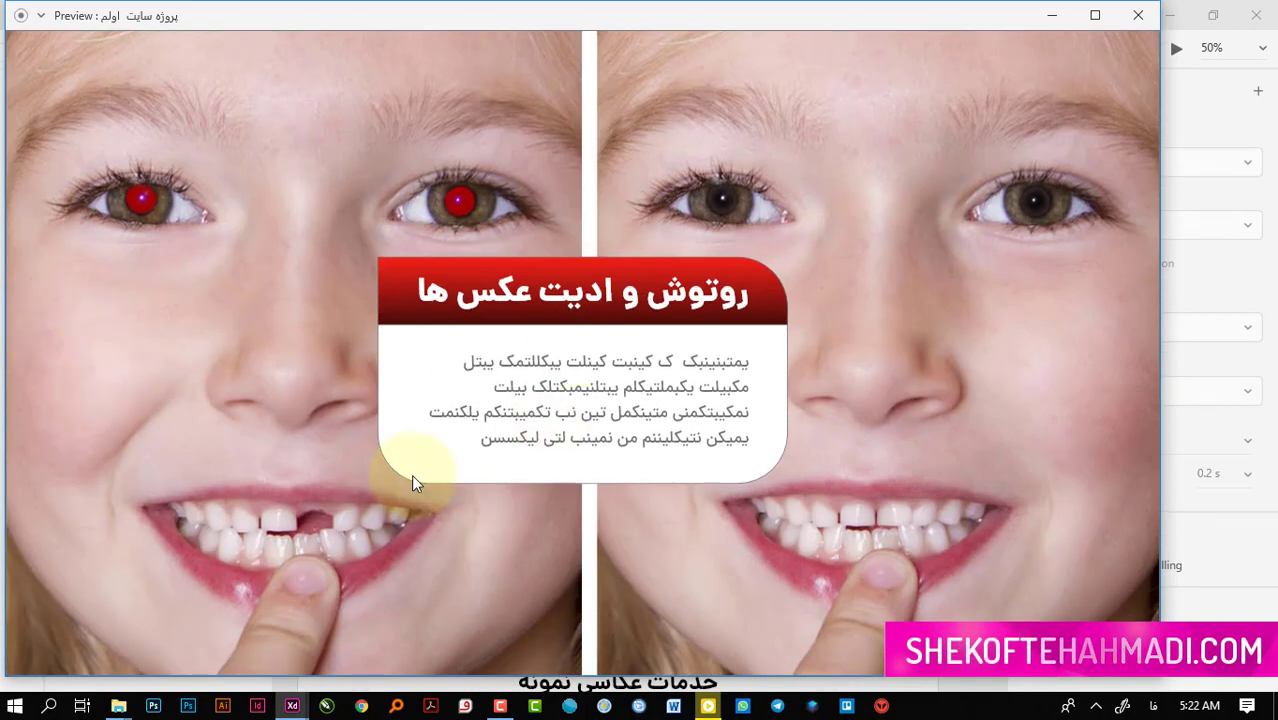
{"action": "left_click", "coordinate": [1138, 17]}
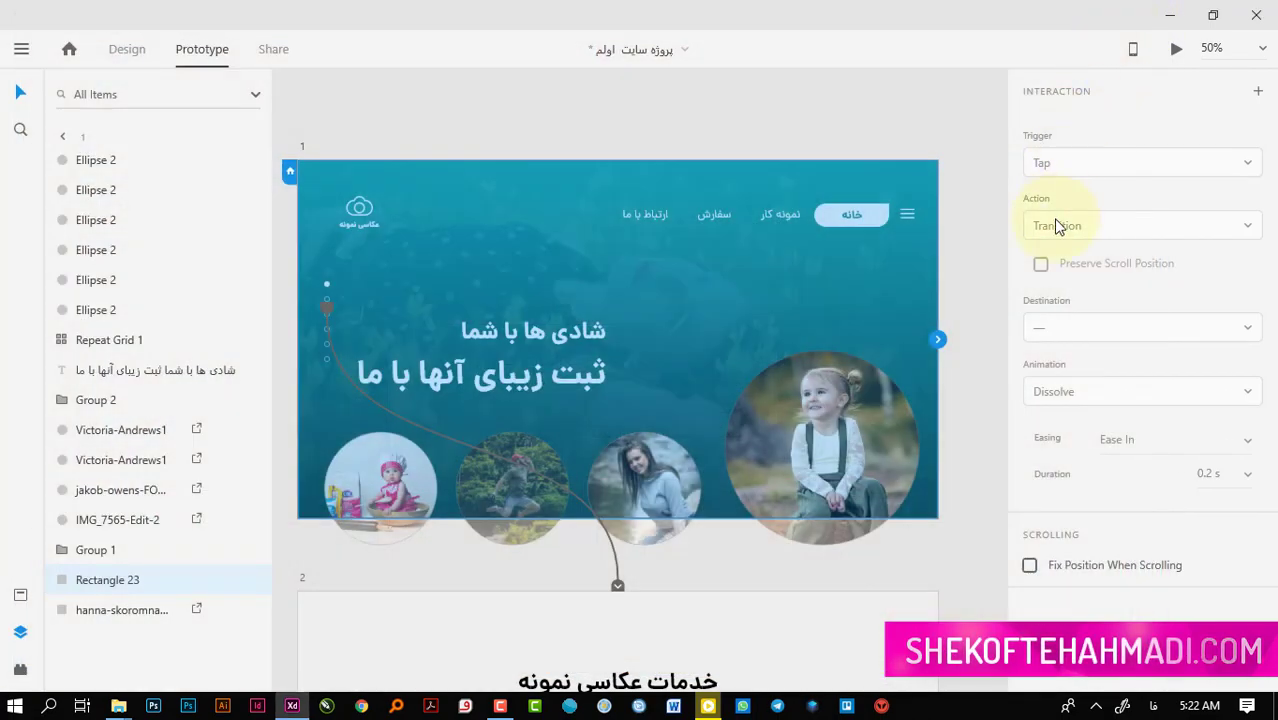